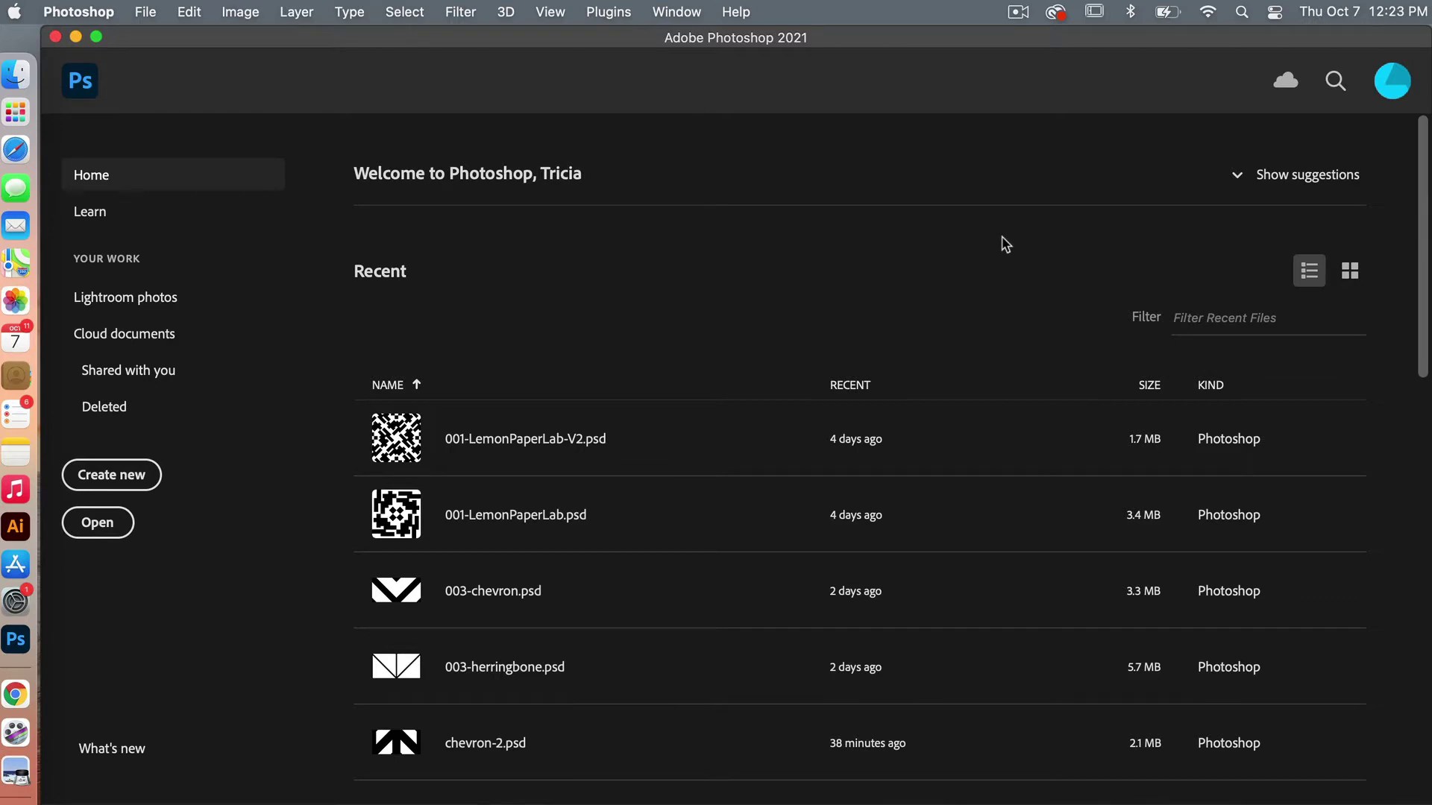
- Create a new 1200 x 1200 pixel document at 300 pixels/inch with a transparent background and artboards turned off
left_click(139, 481)
double_click(978, 259)
type("1200")
left_click(986, 326)
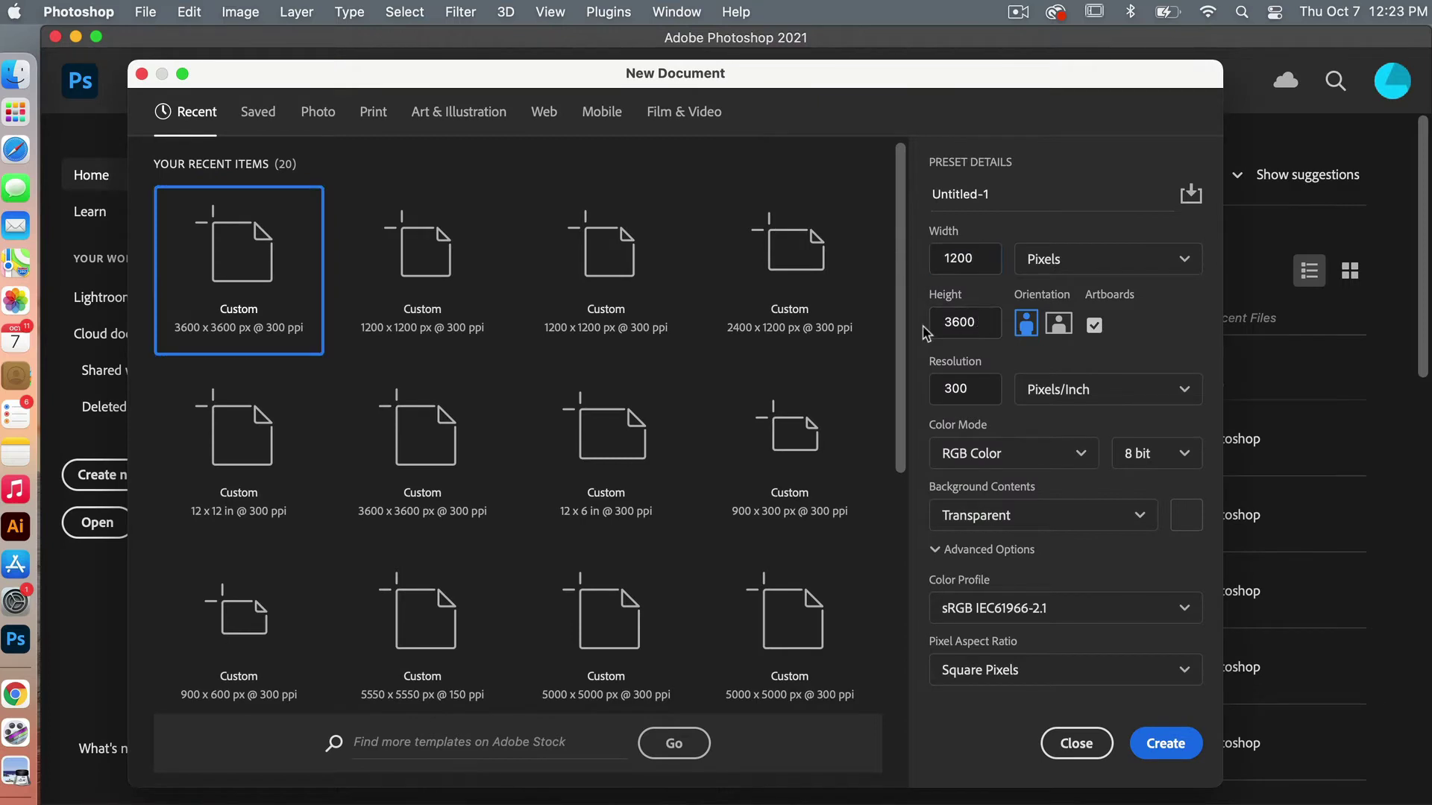
double_click(994, 326)
type("1200")
left_click(1095, 326)
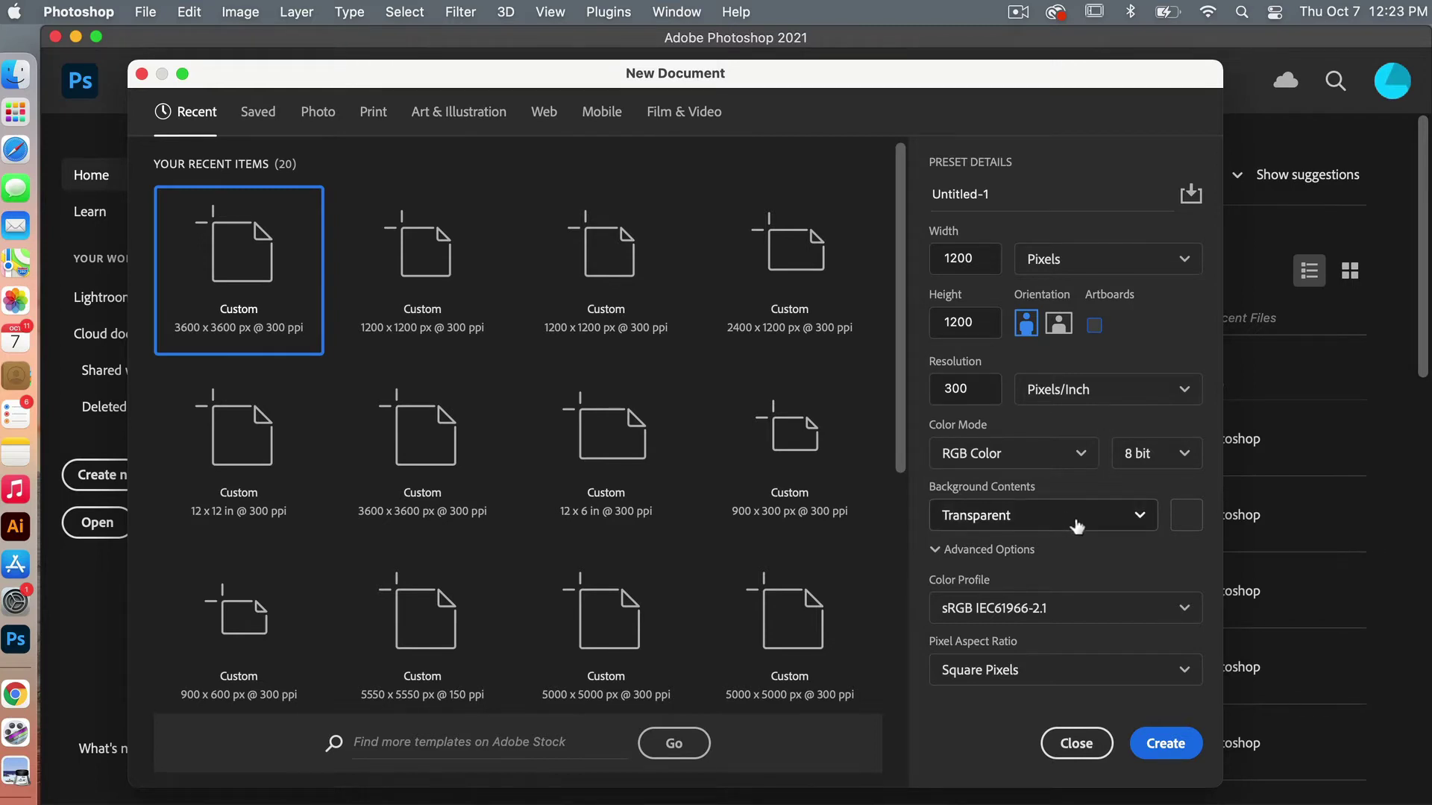
left_click(1160, 743)
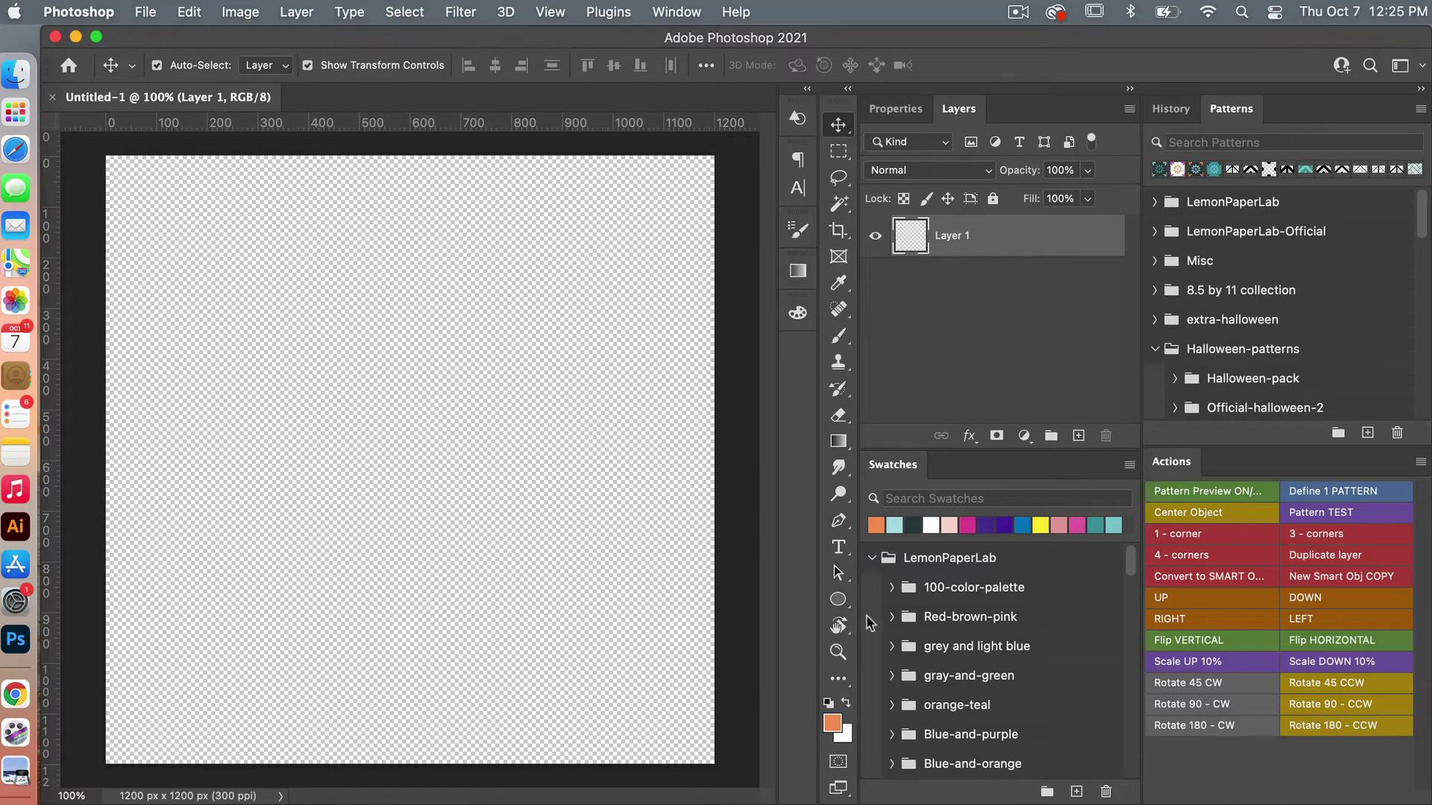
- Draw a black upright ellipse about 294 px wide and 760 px high in the upper-left part of the canvas
left_click(839, 600)
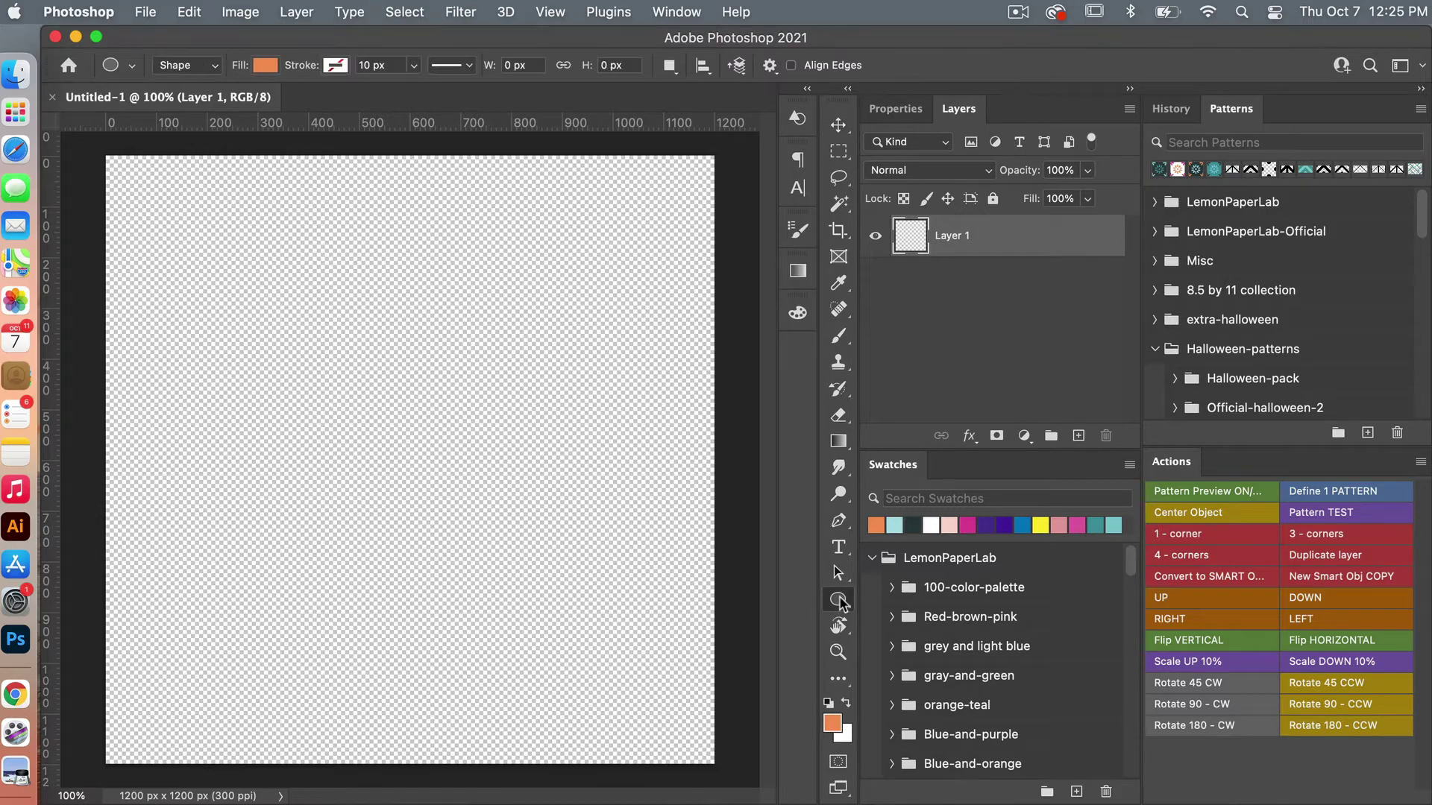
left_click(828, 702)
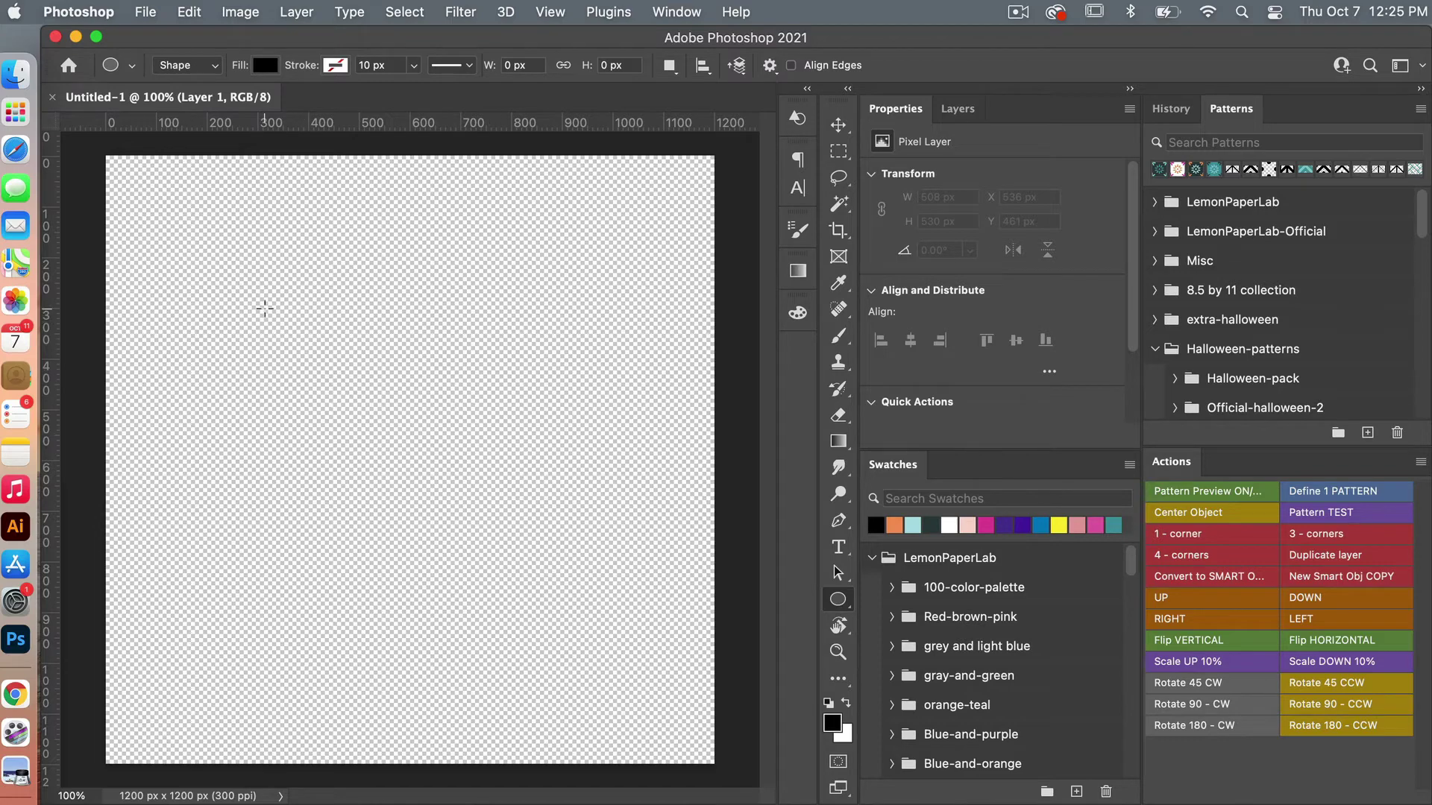
left_click_drag(277, 313, 400, 437)
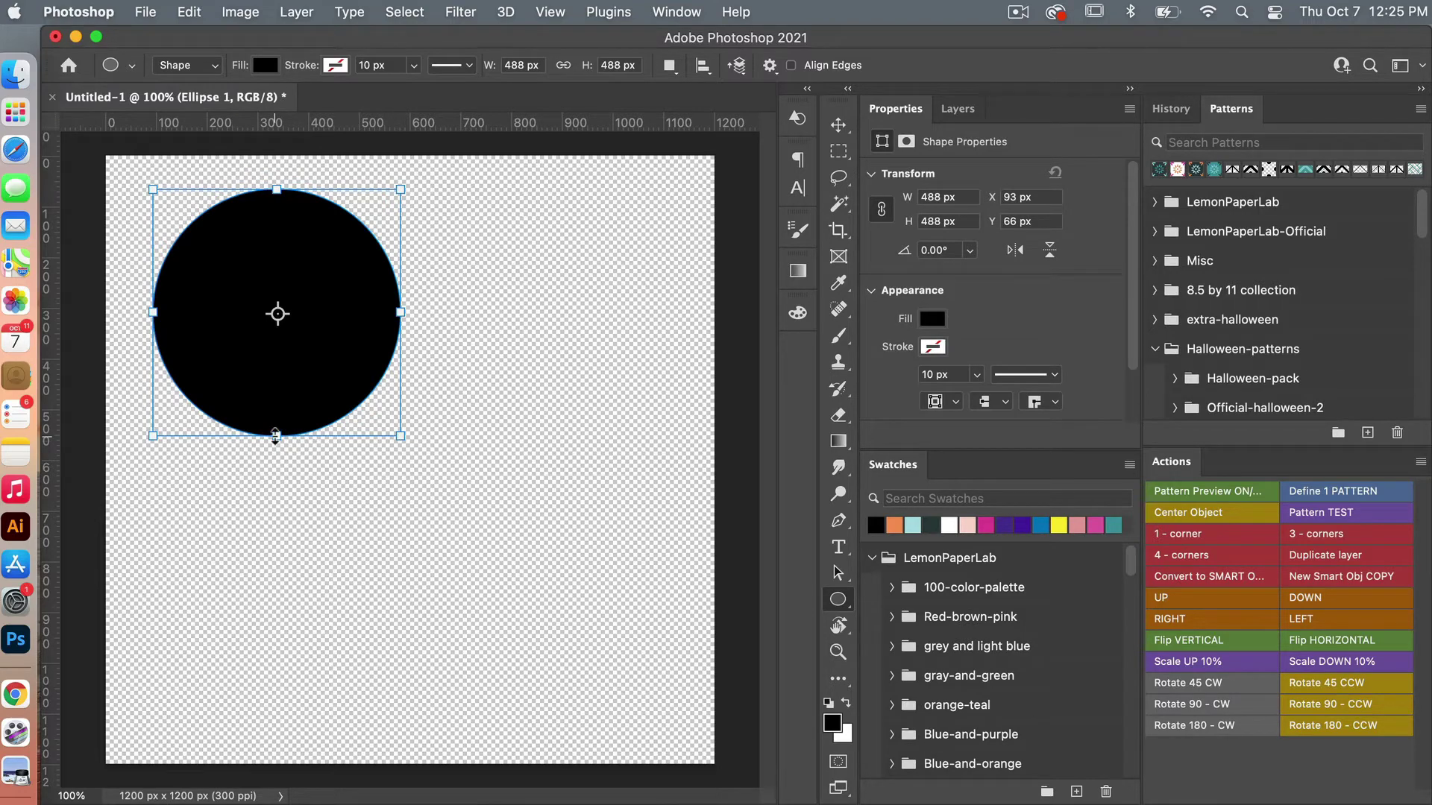
left_click_drag(276, 437, 277, 574)
left_click_drag(400, 380, 302, 381)
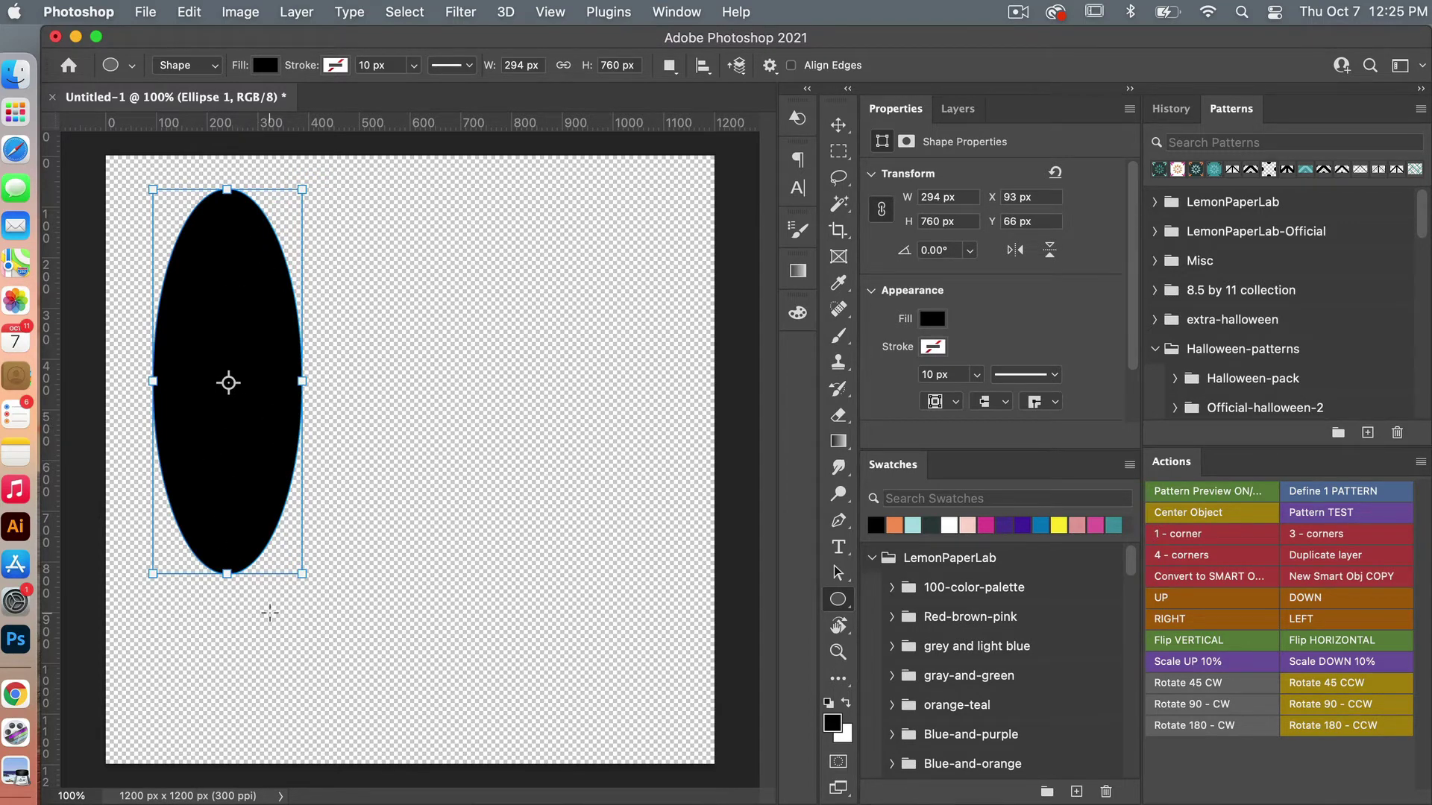
- Load the ellipse layer's outline as a selection and define it as a brush preset with the default name
left_click(958, 109)
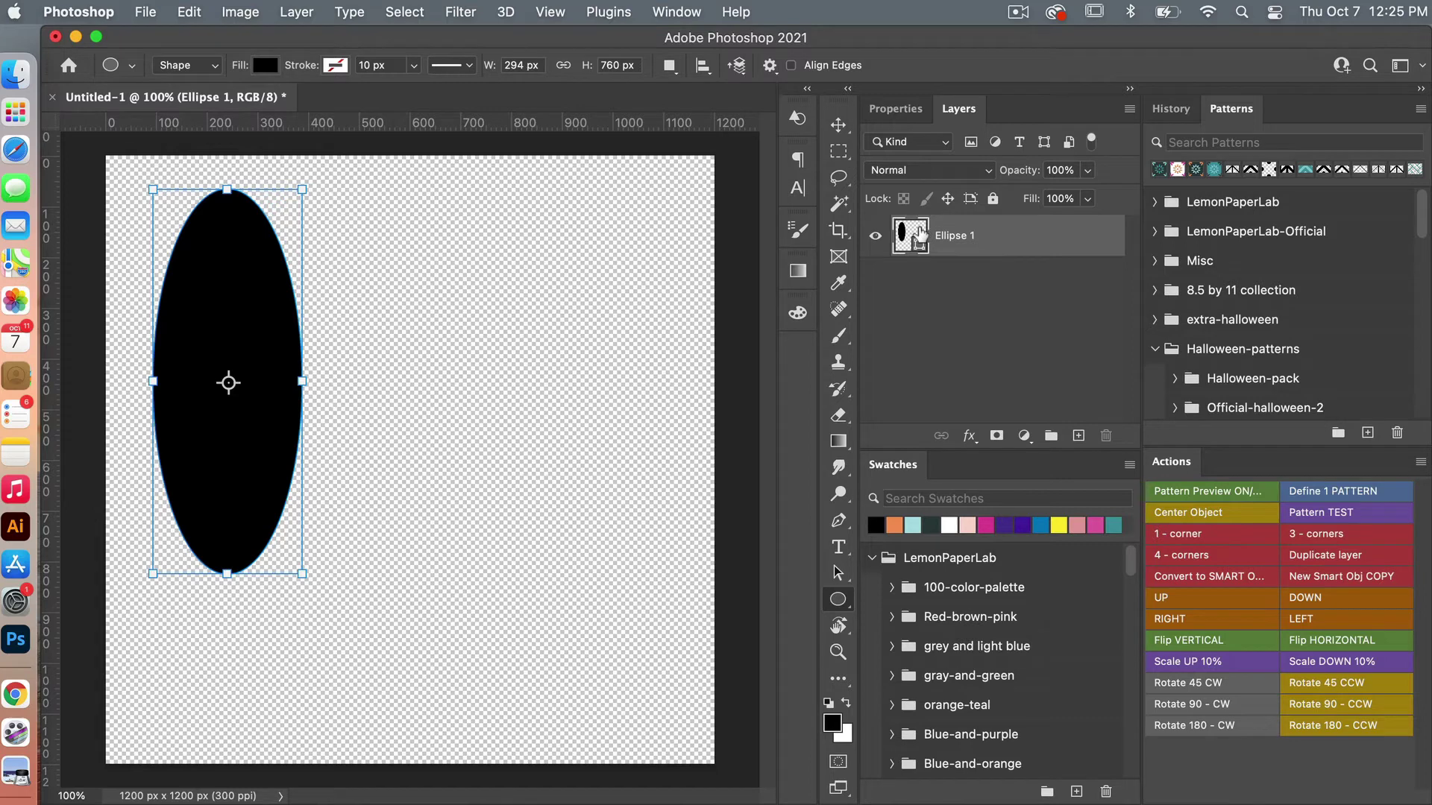
left_click(919, 237, "super")
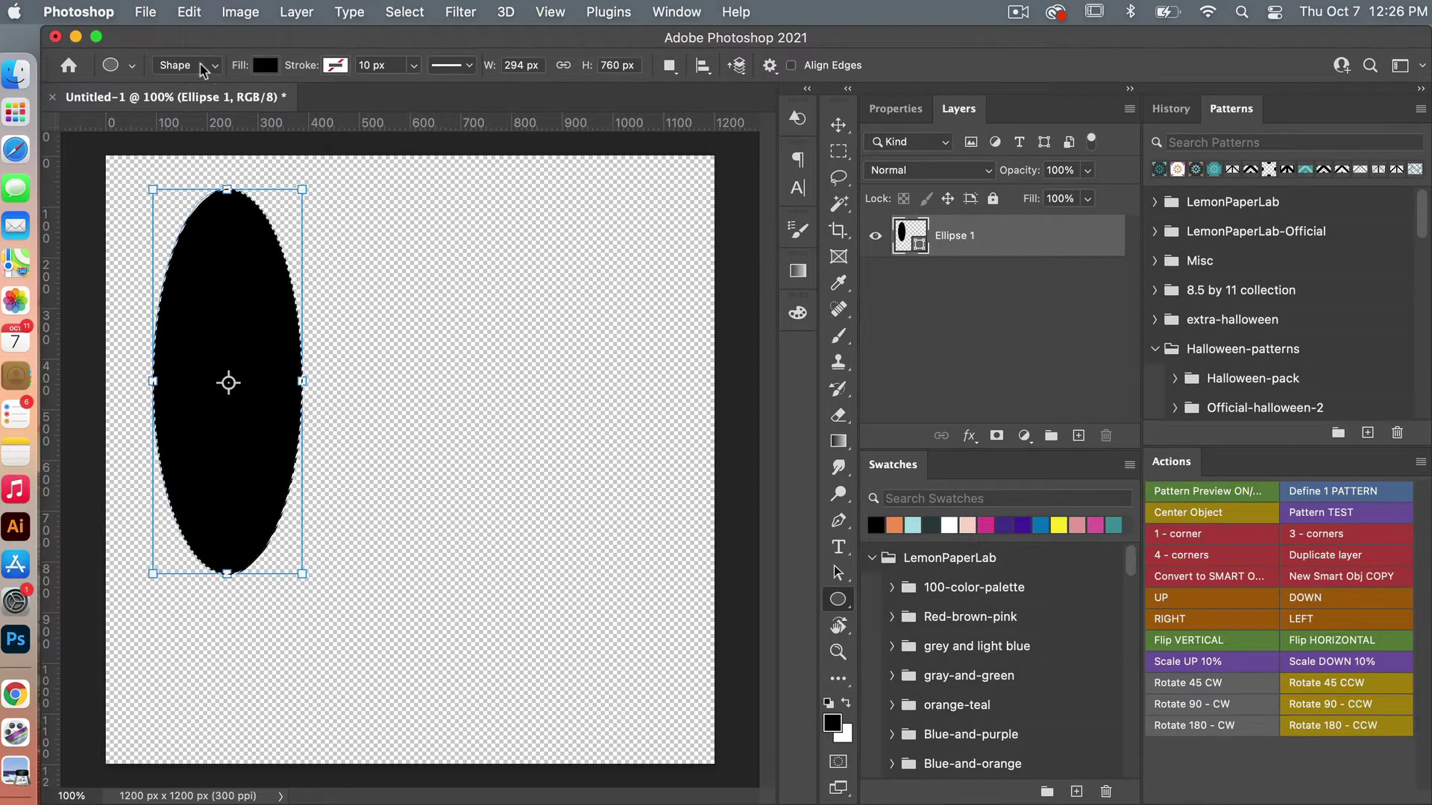
left_click(190, 13)
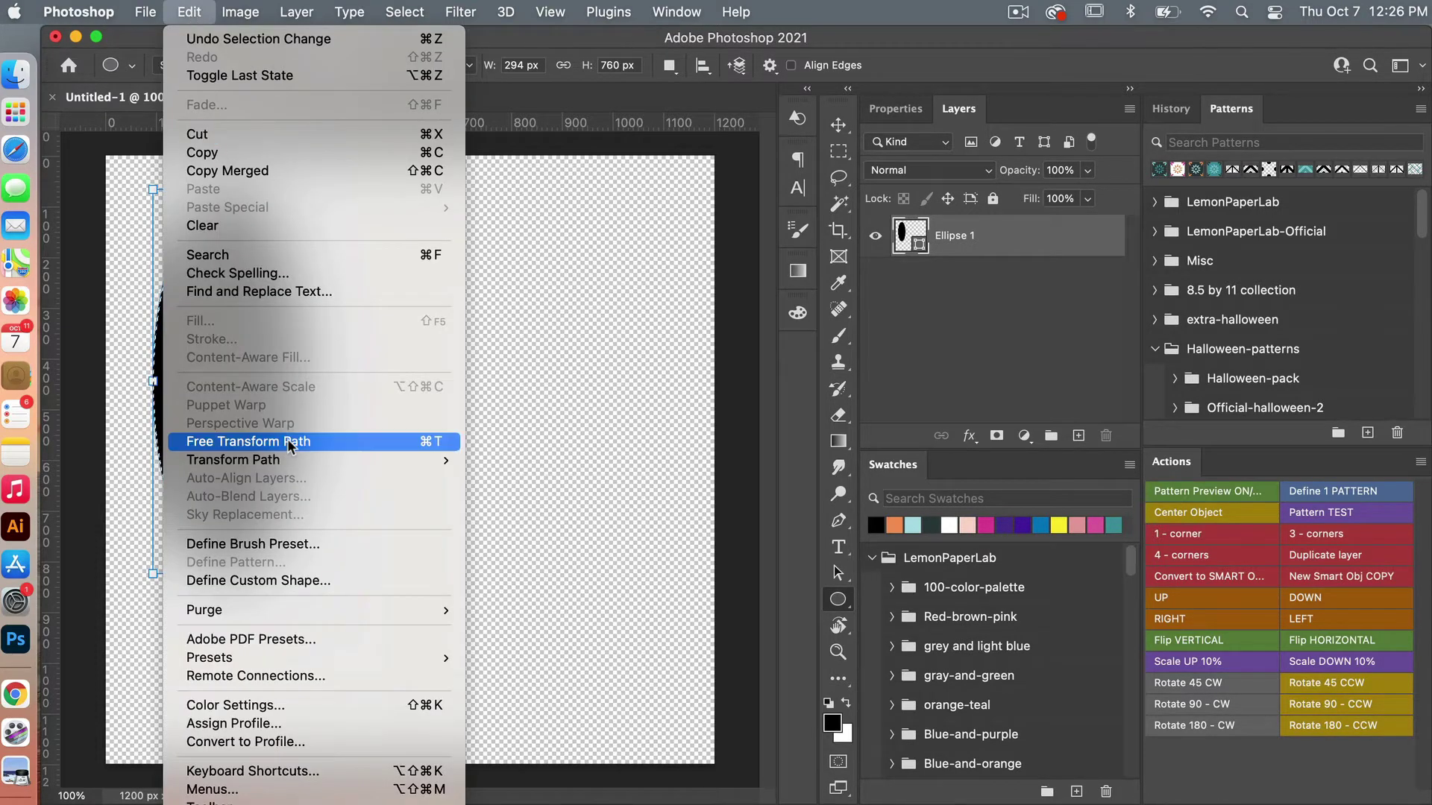
left_click(314, 550)
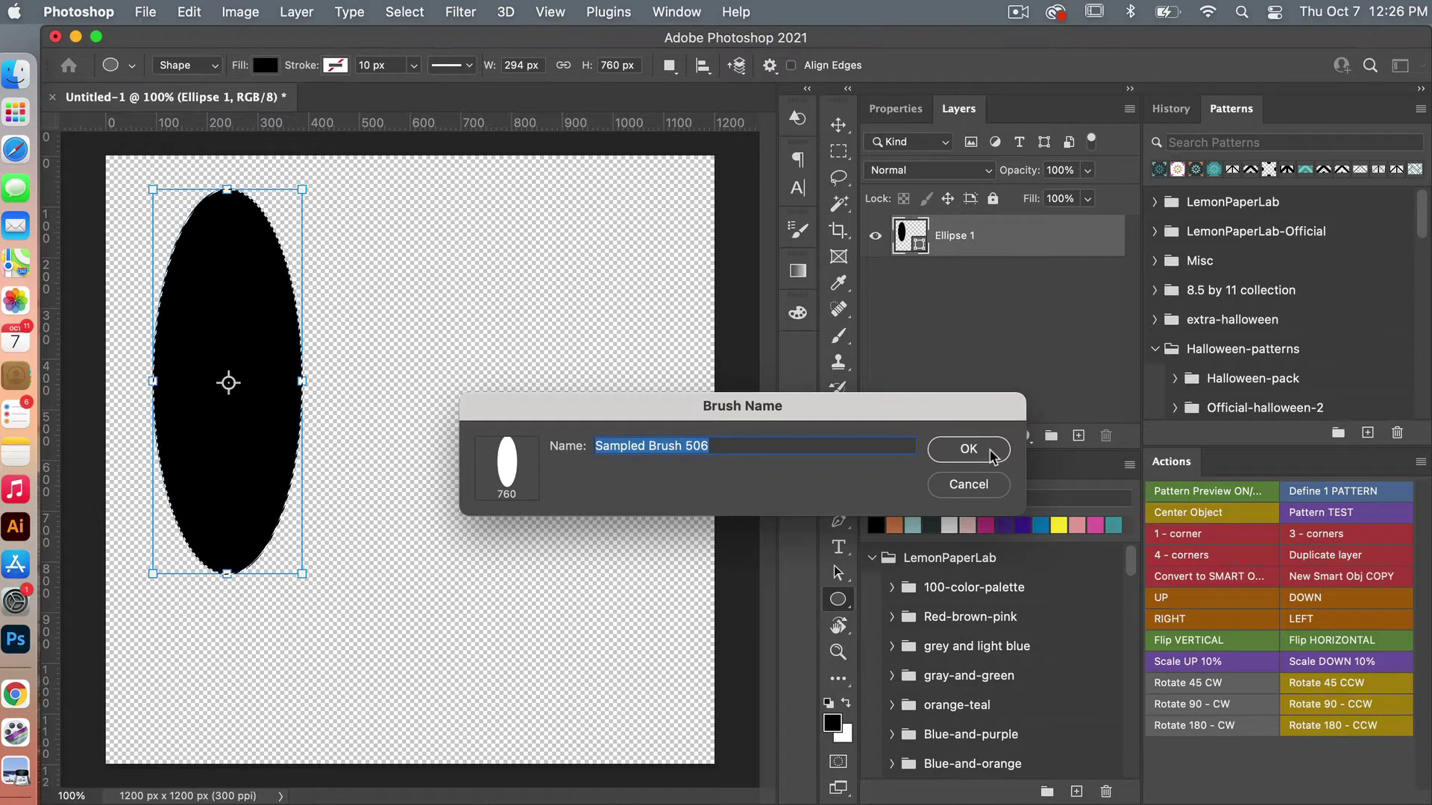
left_click(991, 451)
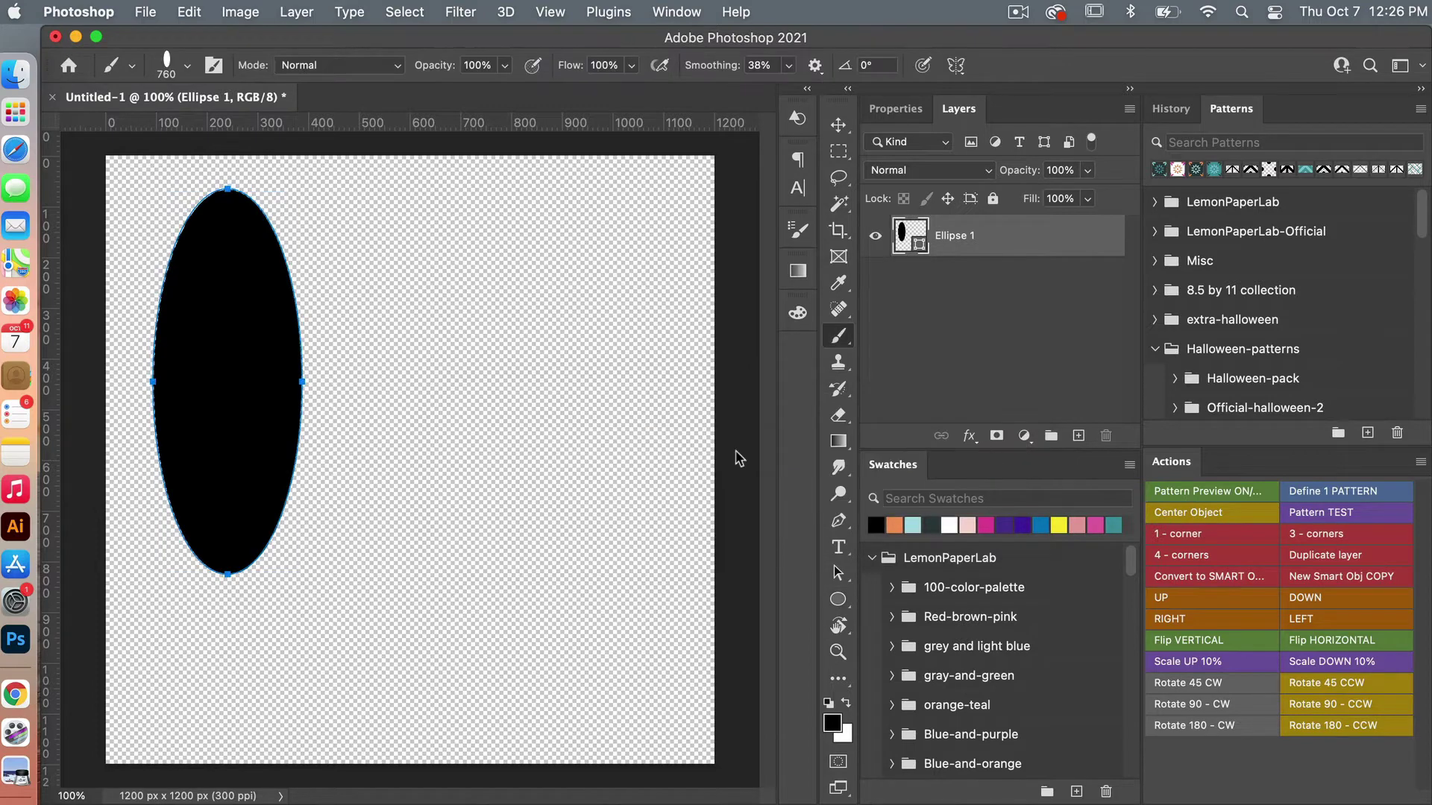
- Hide the ellipse layer, clear the selection and add a new empty layer
left_click(877, 238)
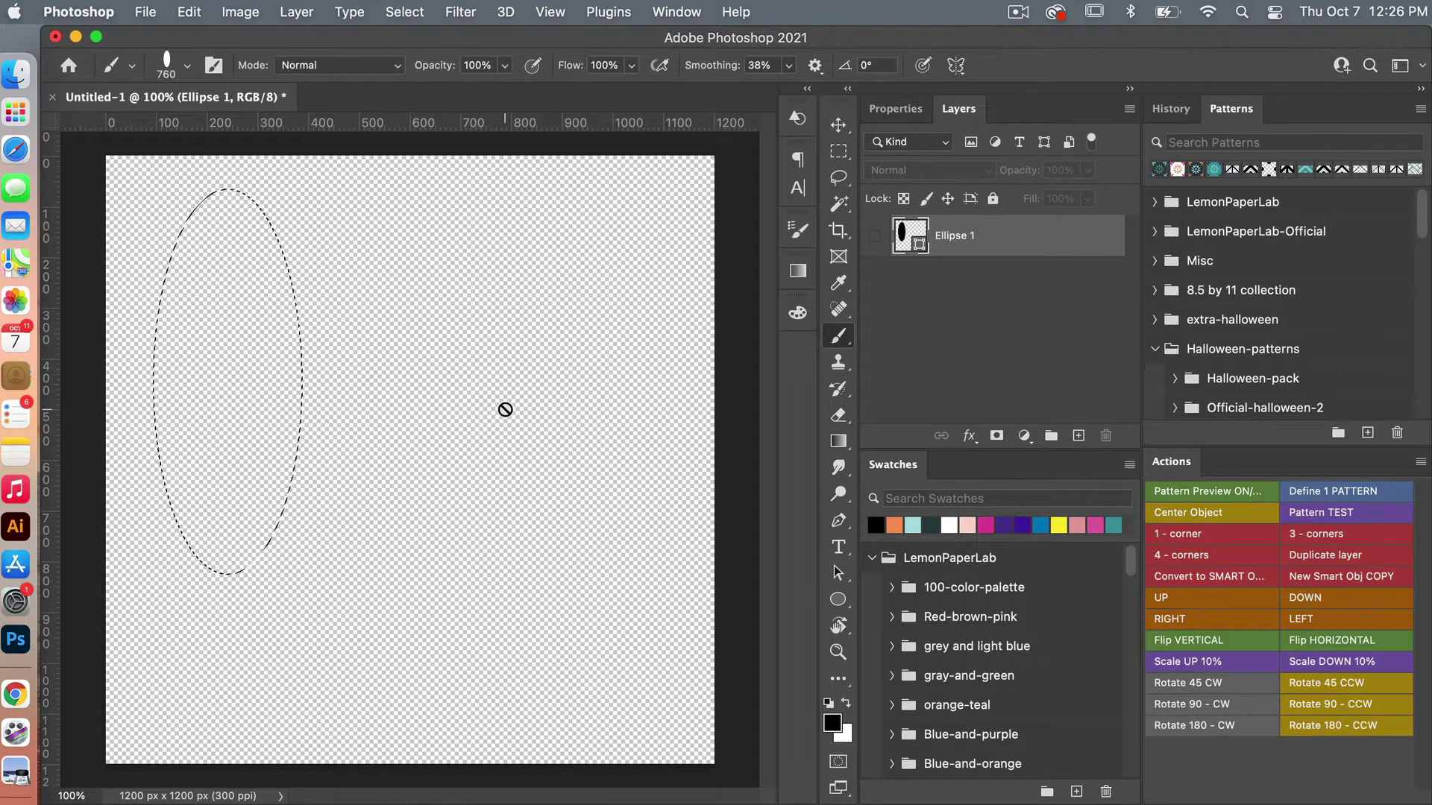
key("super+d")
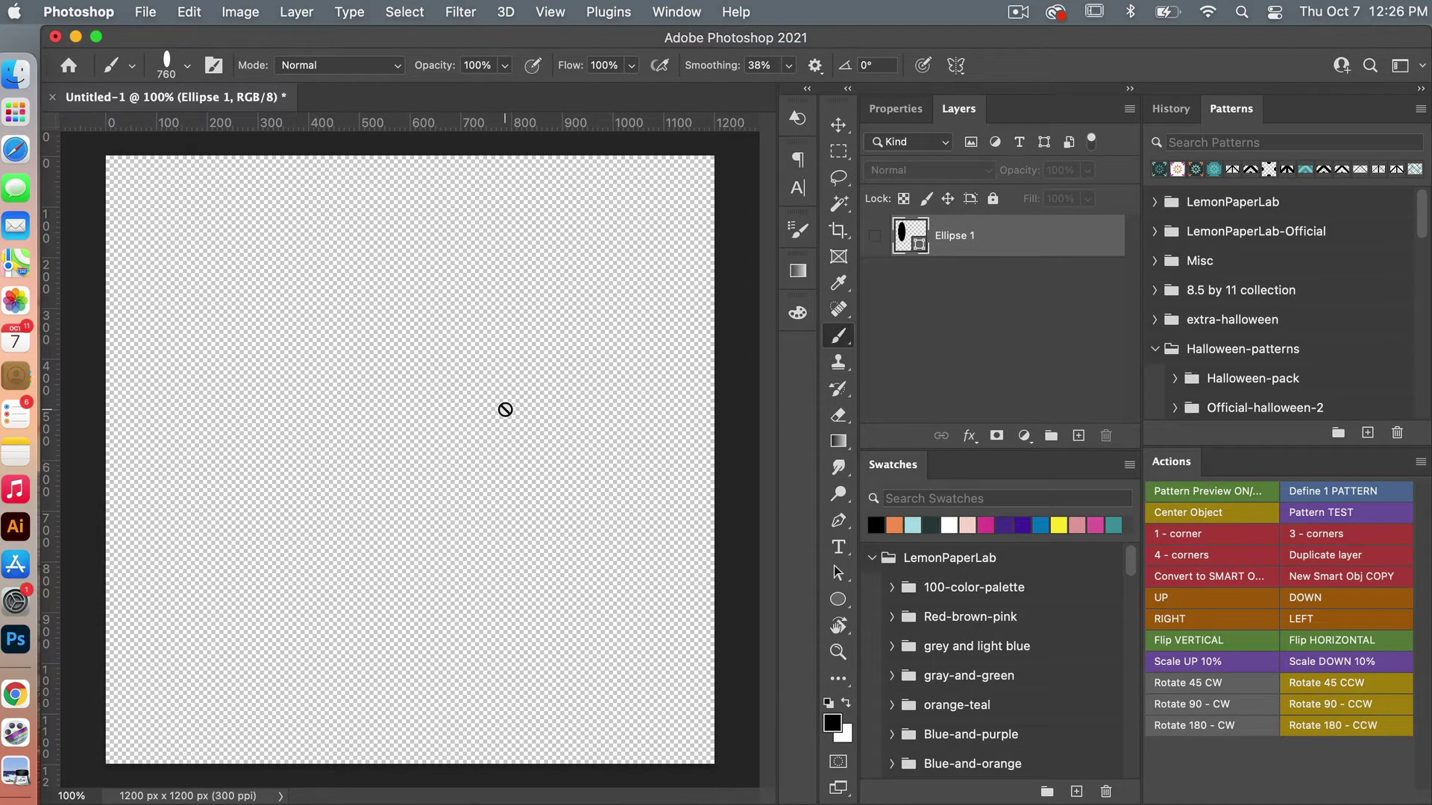
left_click(1078, 436)
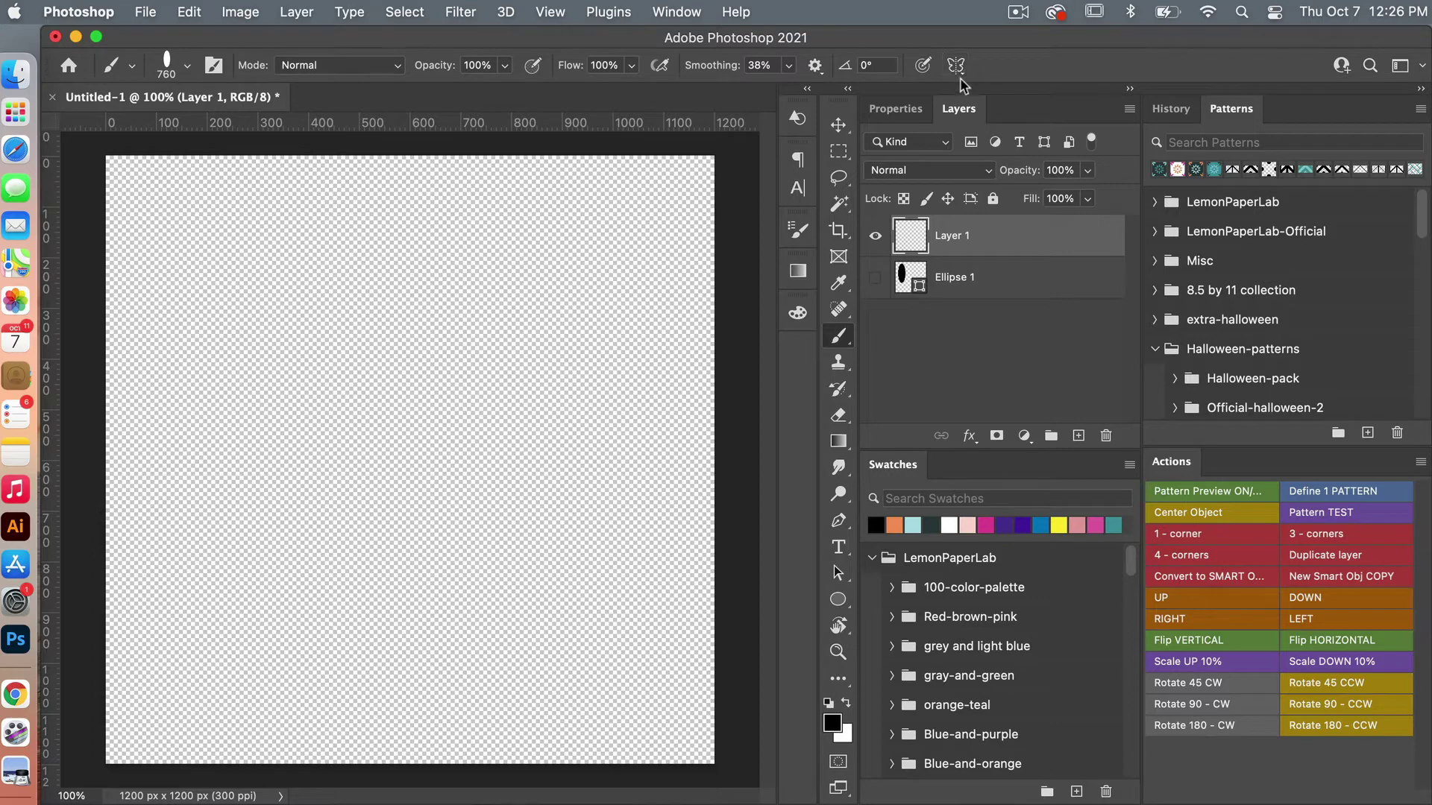
- Set up Mandala paint symmetry with the maximum of 10 segments, centred on the canvas
left_click(957, 66)
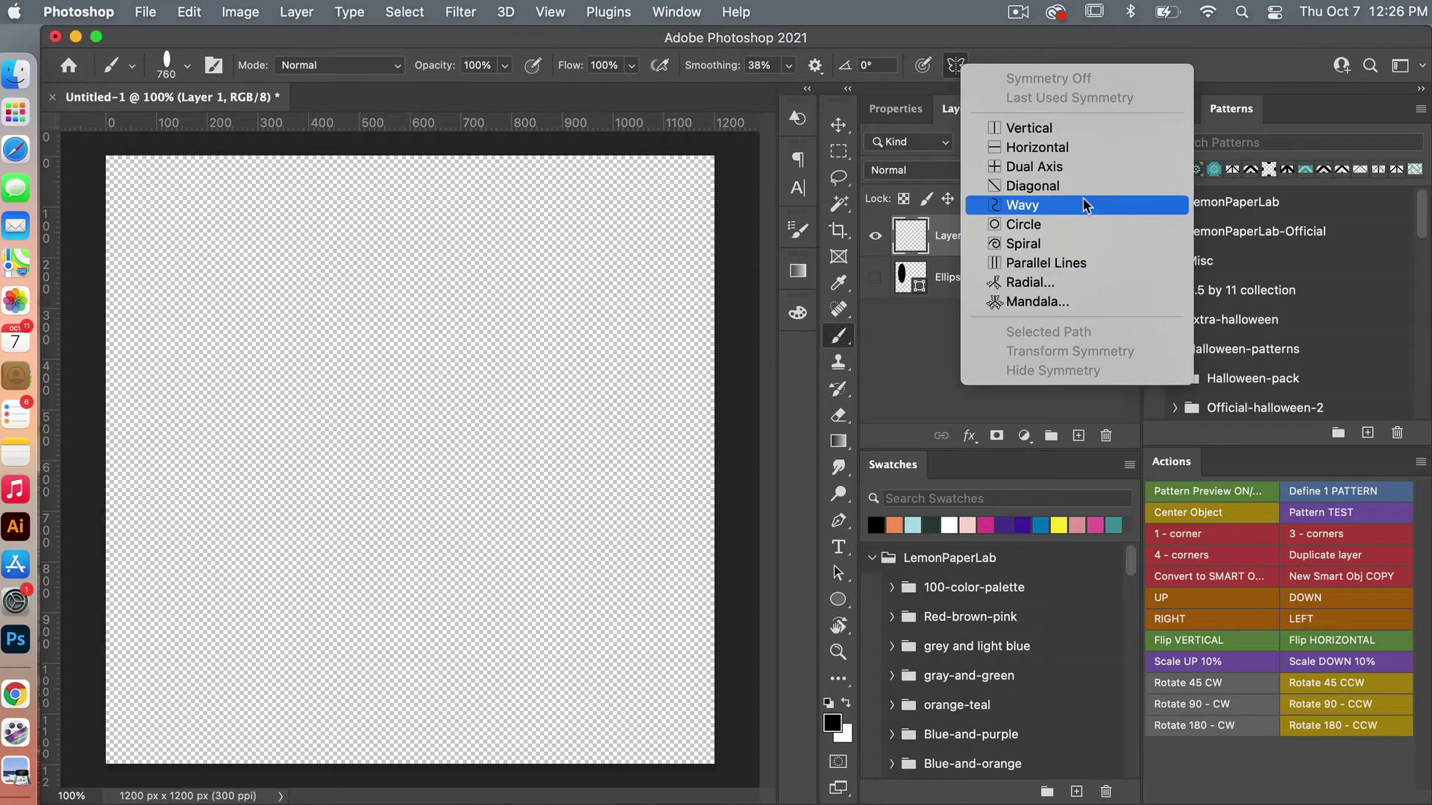
left_click(1089, 302)
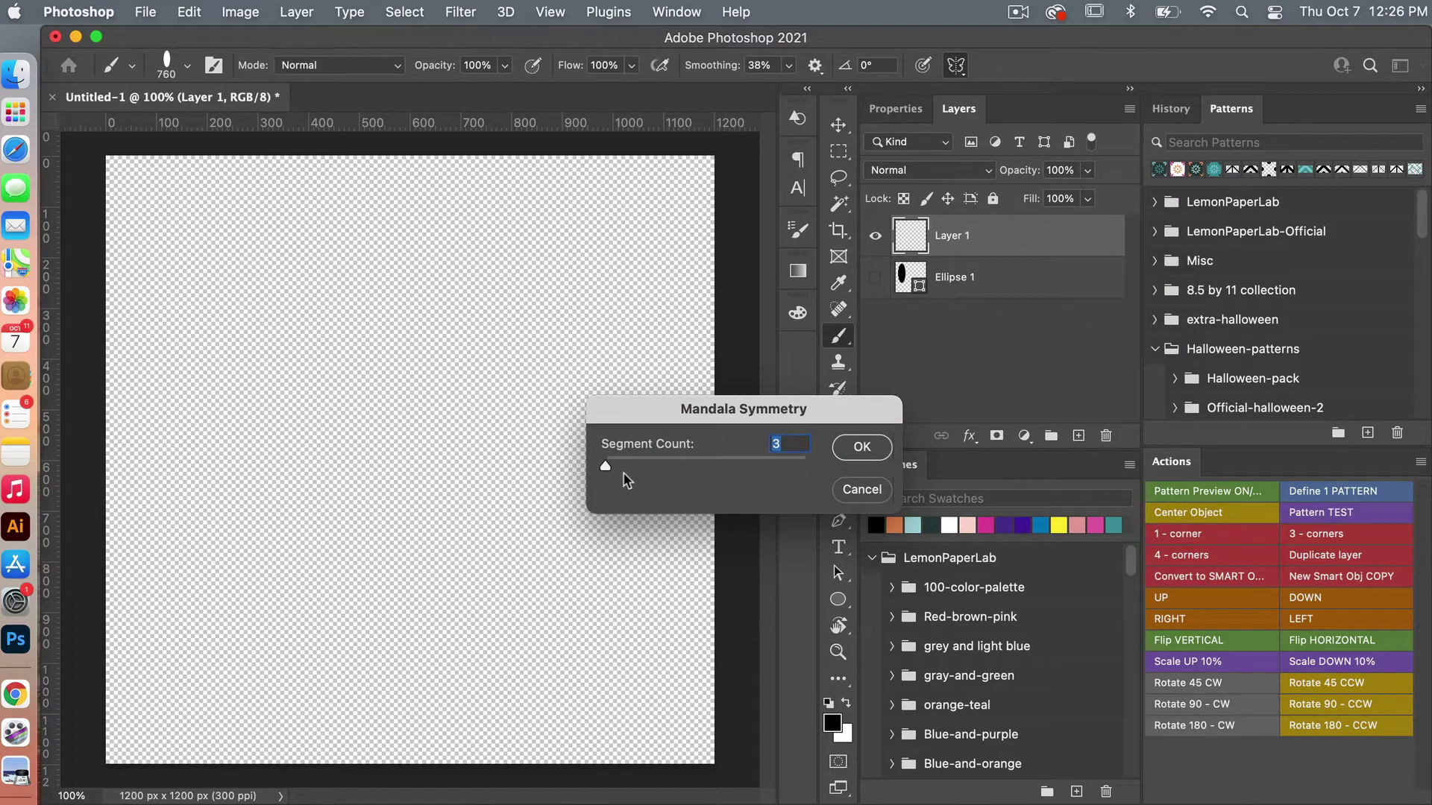
left_click_drag(605, 467, 811, 485)
left_click(862, 448)
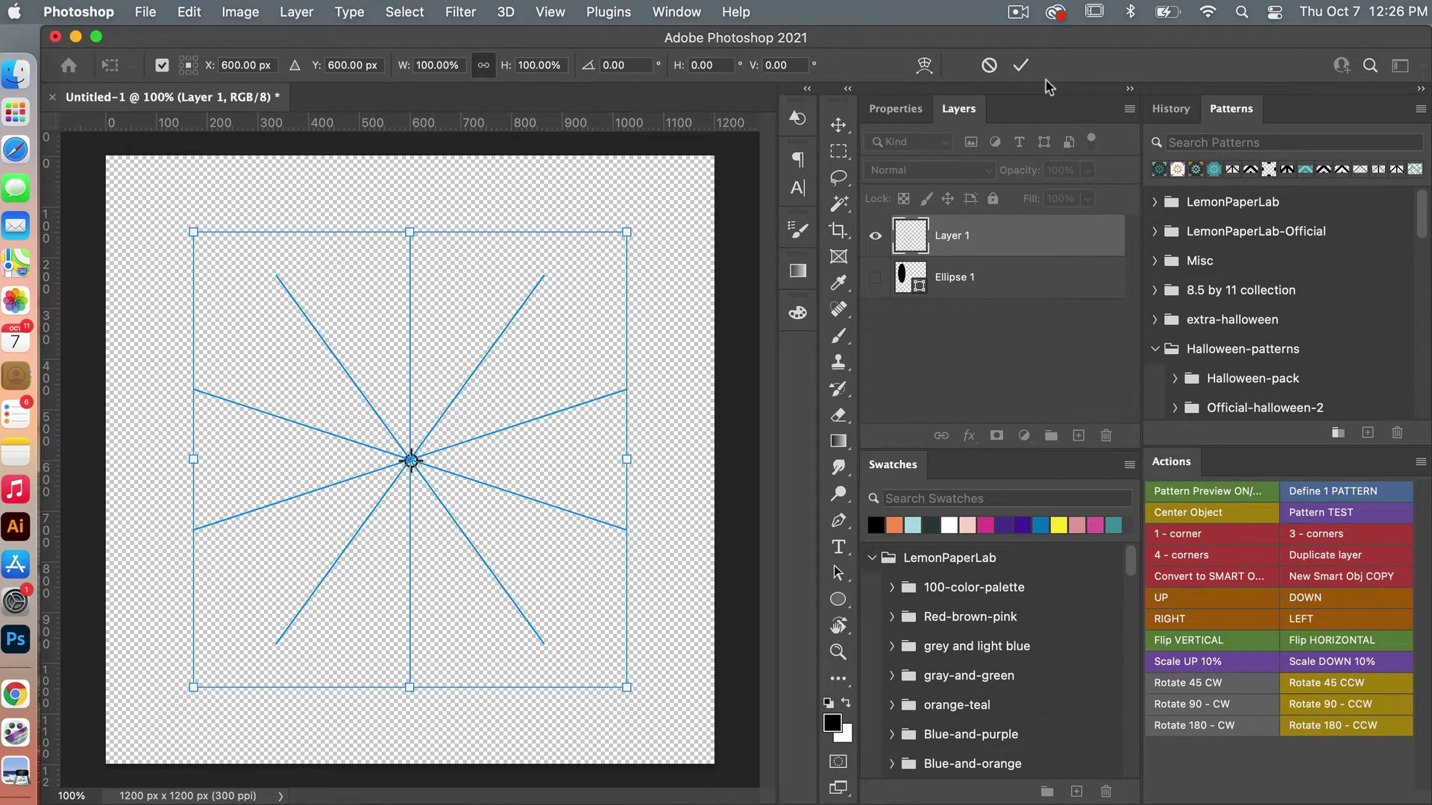
left_click(1021, 67)
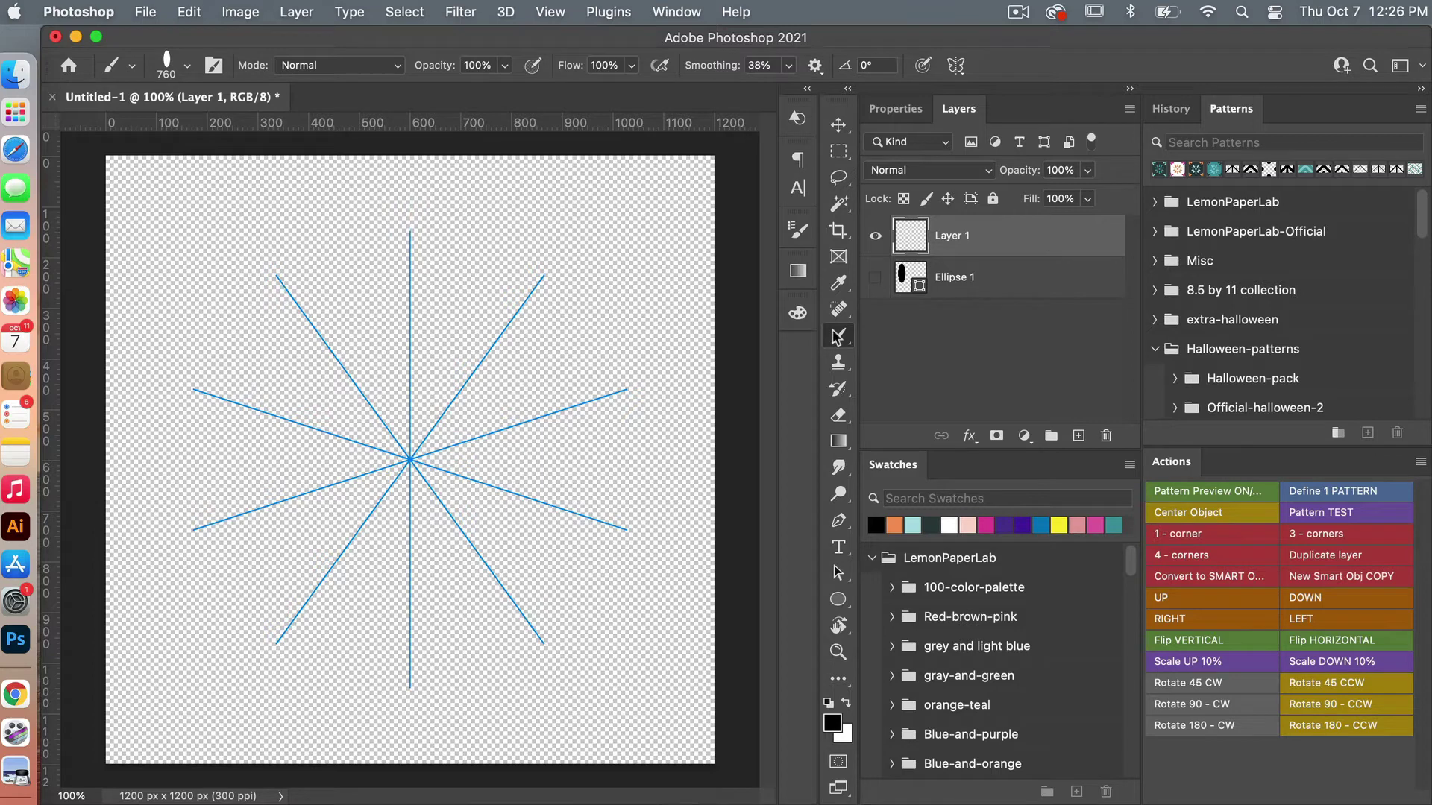
- Stamp the sampled ellipse brush once at 500 px on the upper vertical symmetry axis to form the flower's petals
left_click(185, 65)
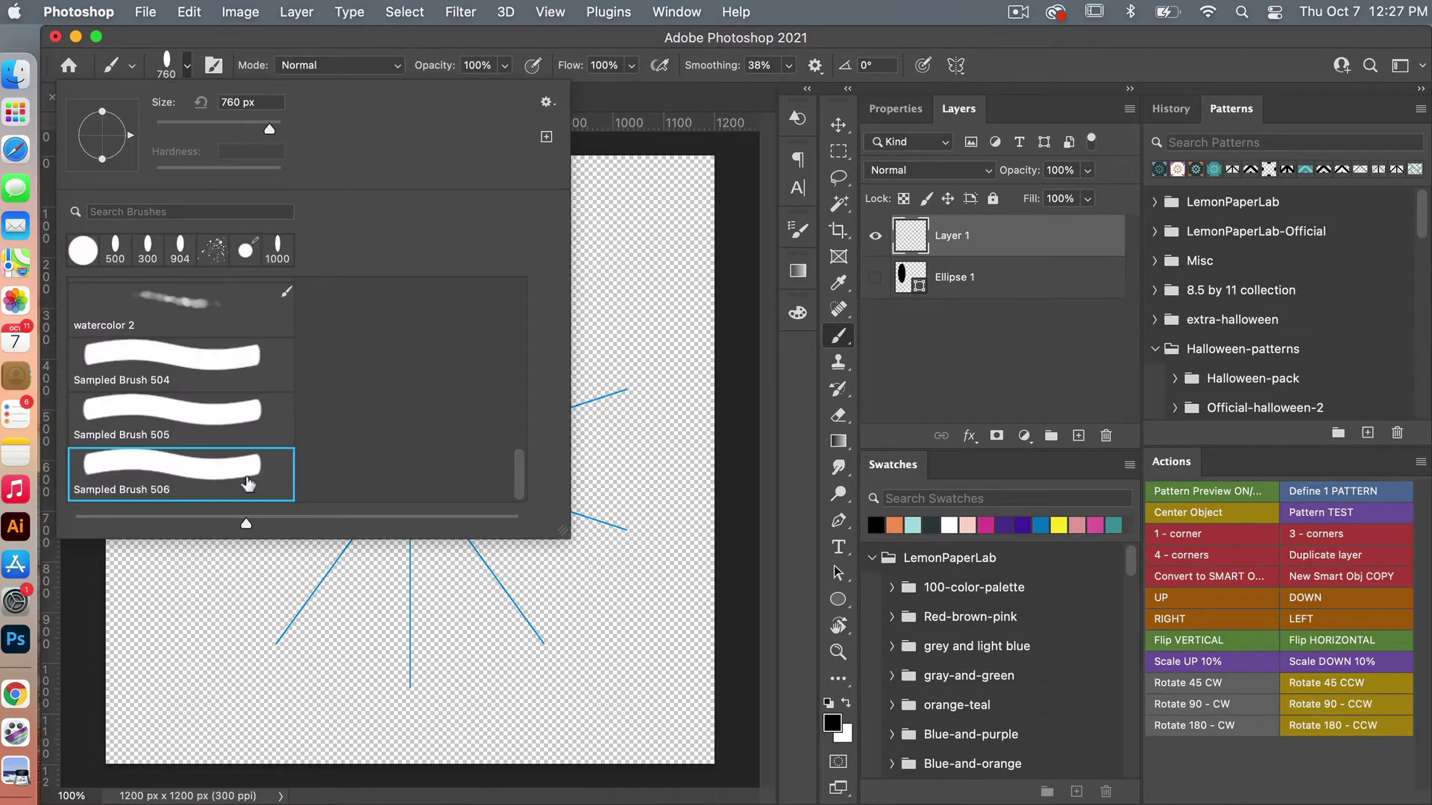
left_click(436, 43)
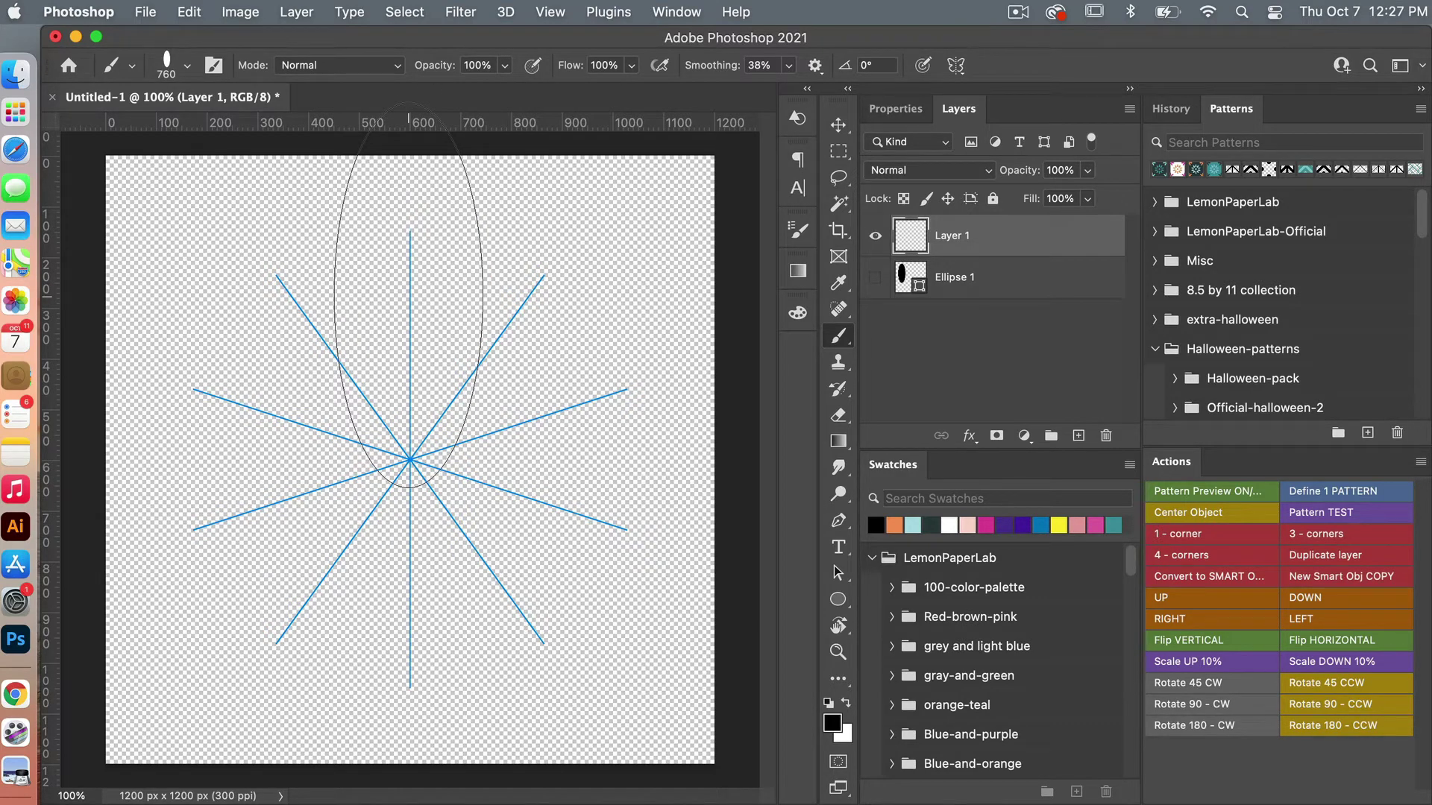
key("bracketleft")
key("bracketleft")
key("bracketleft")
key("bracketleft")
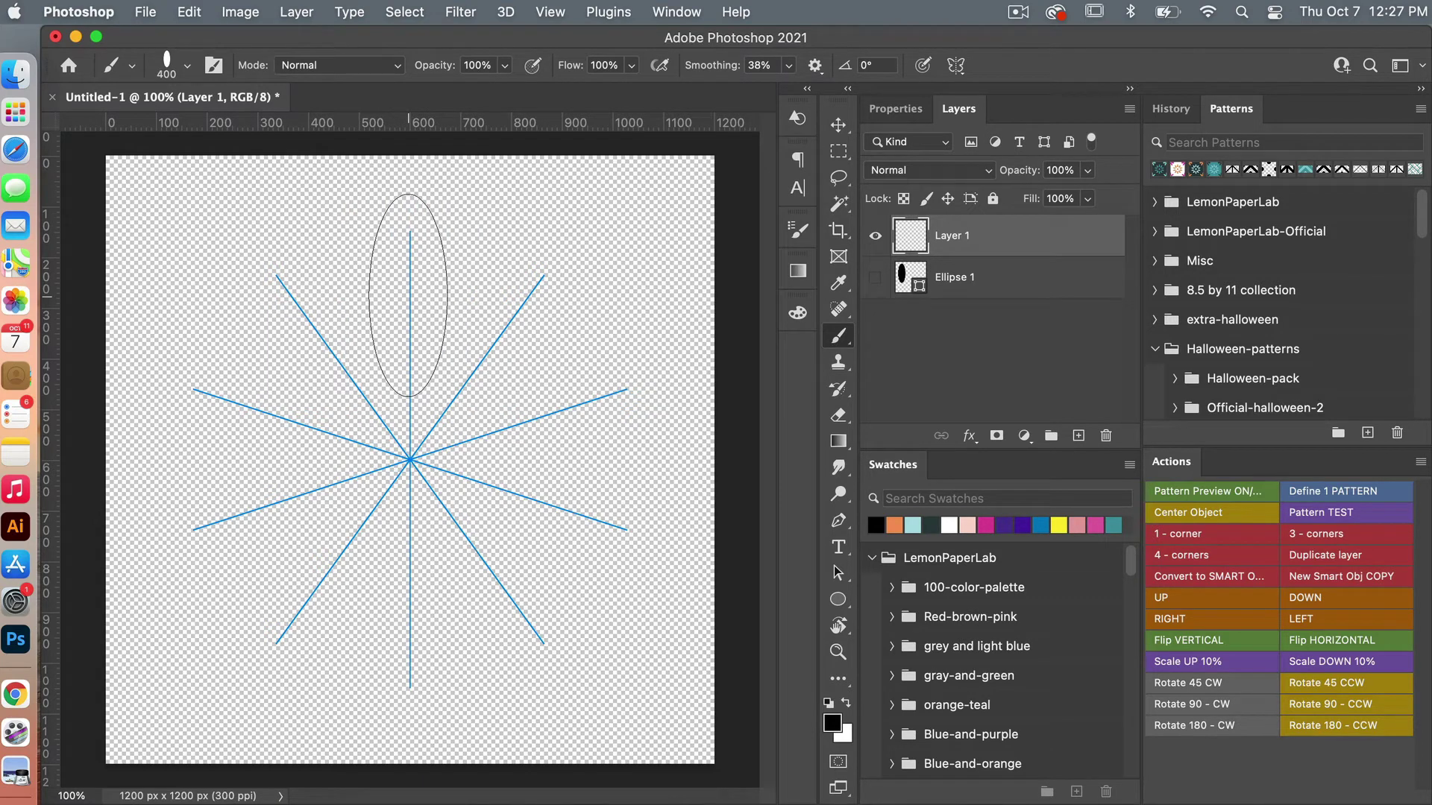
key("bracketright")
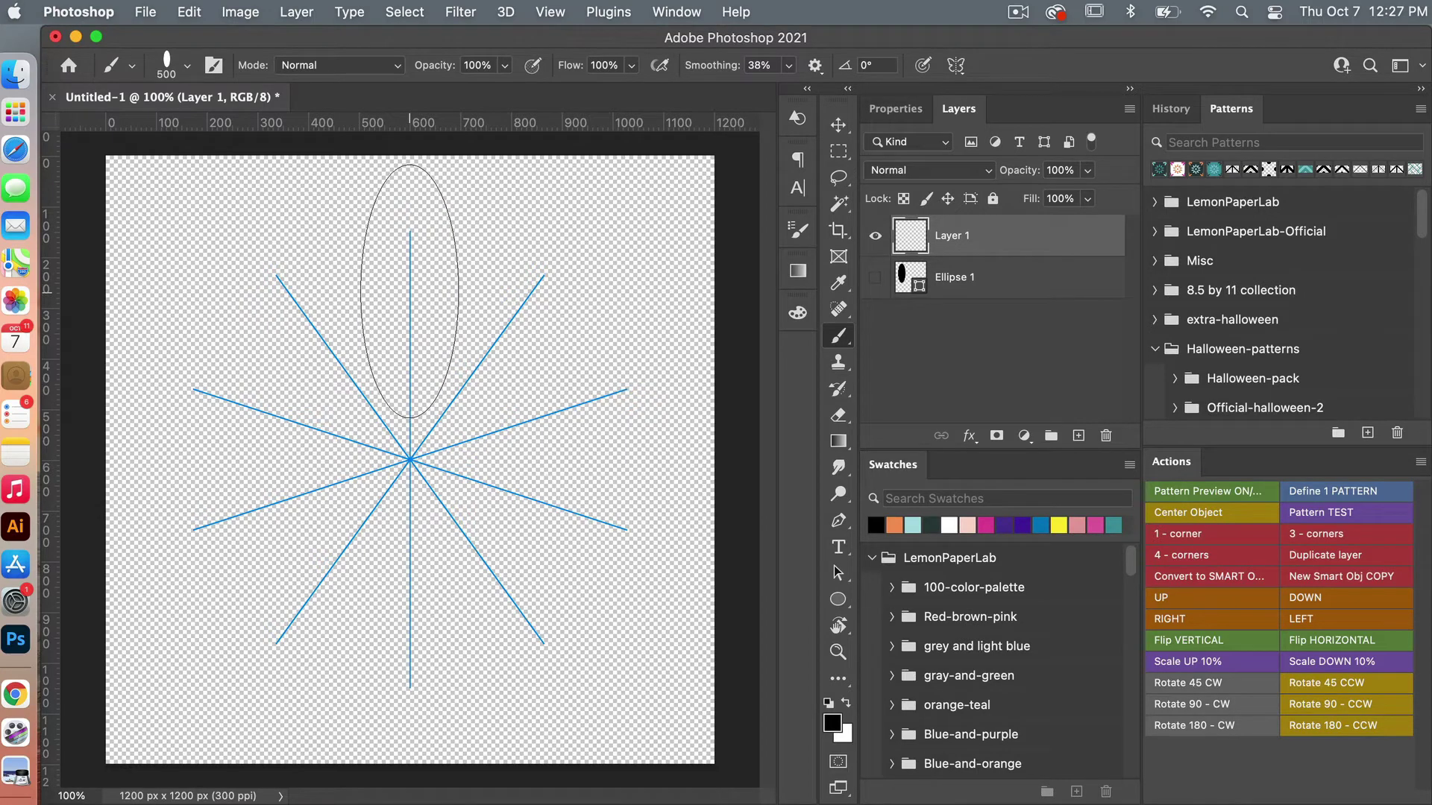
left_click(409, 290)
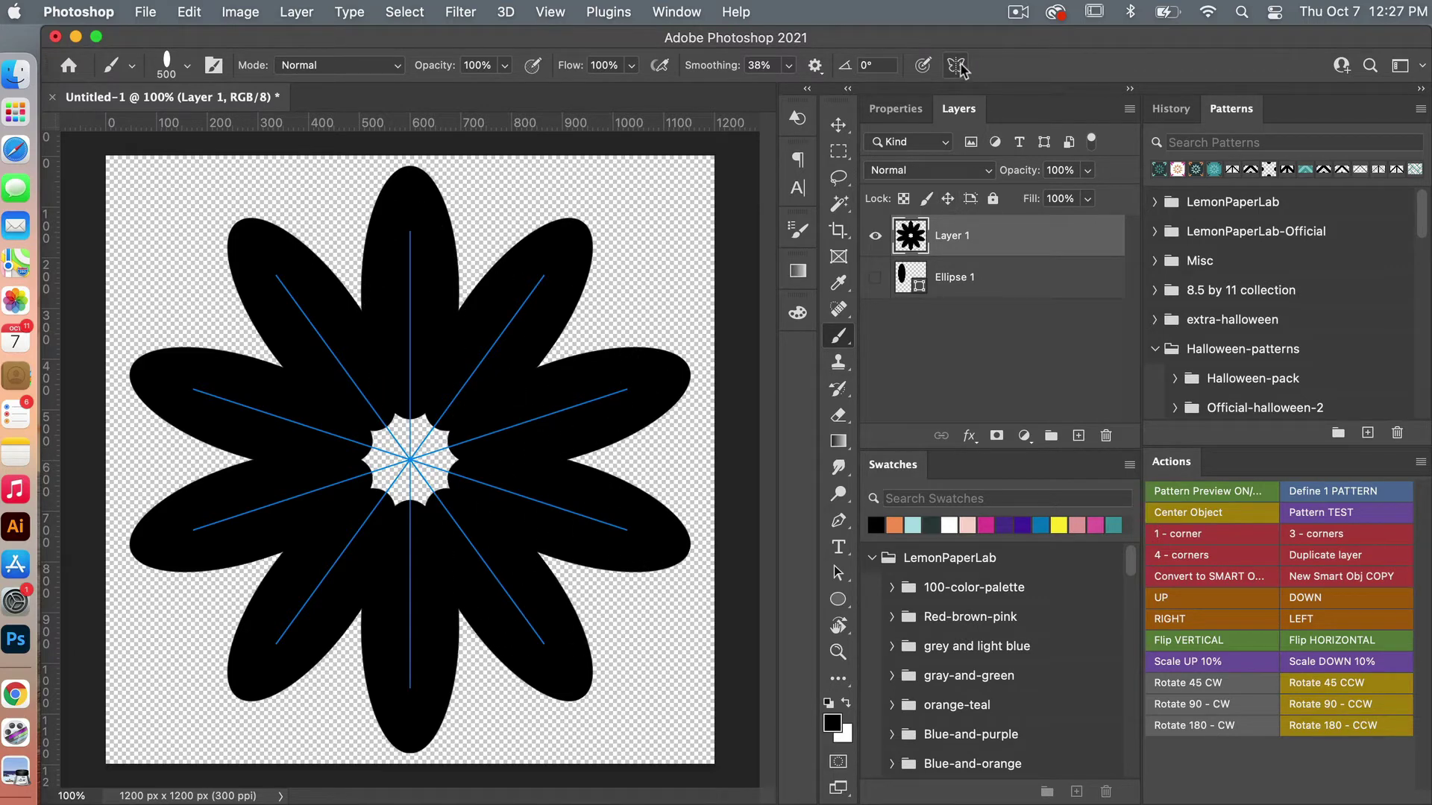
- Turn paint symmetry off and paint over the hole in the flower's centre in black
left_click(958, 66)
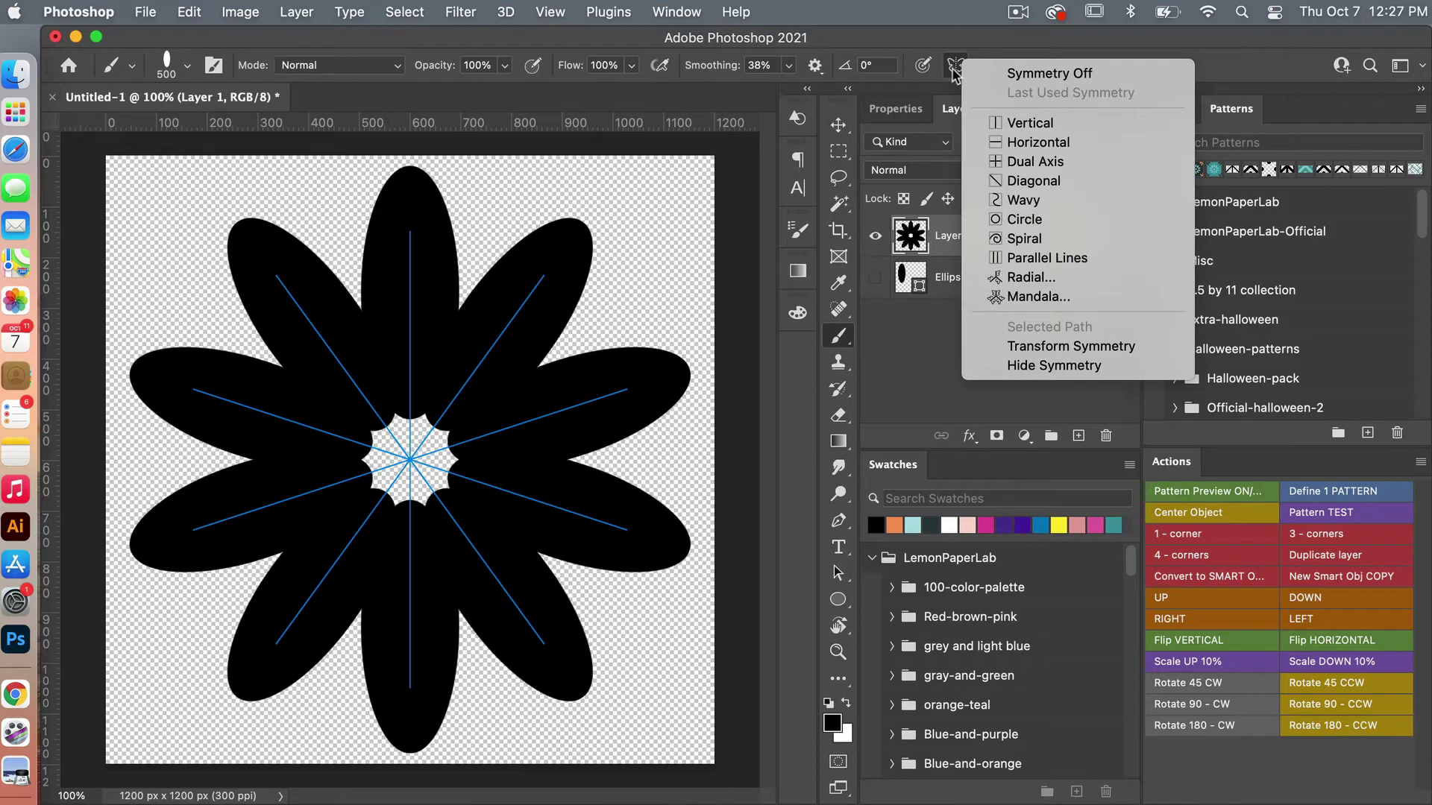
left_click(1106, 72)
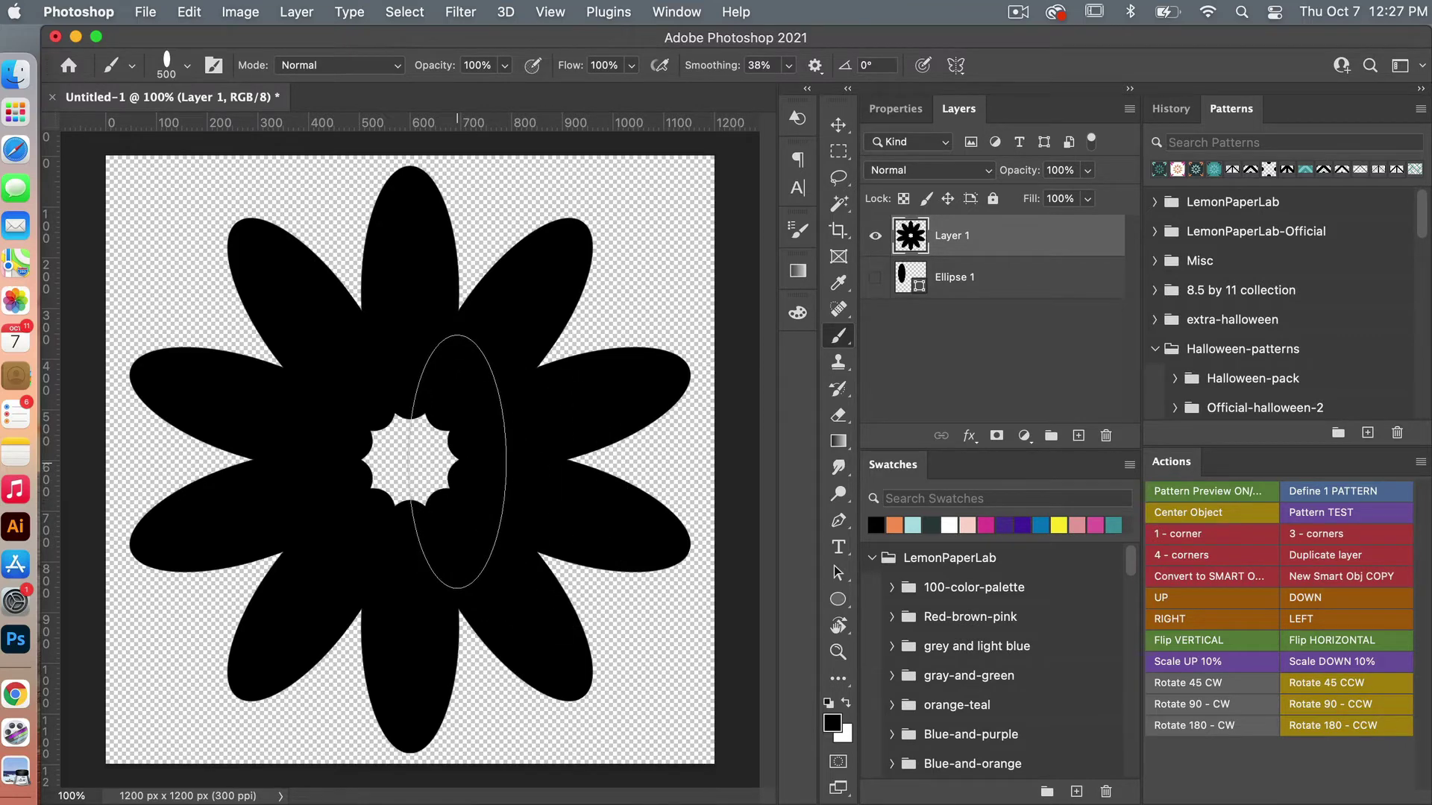
left_click_drag(458, 462, 397, 461)
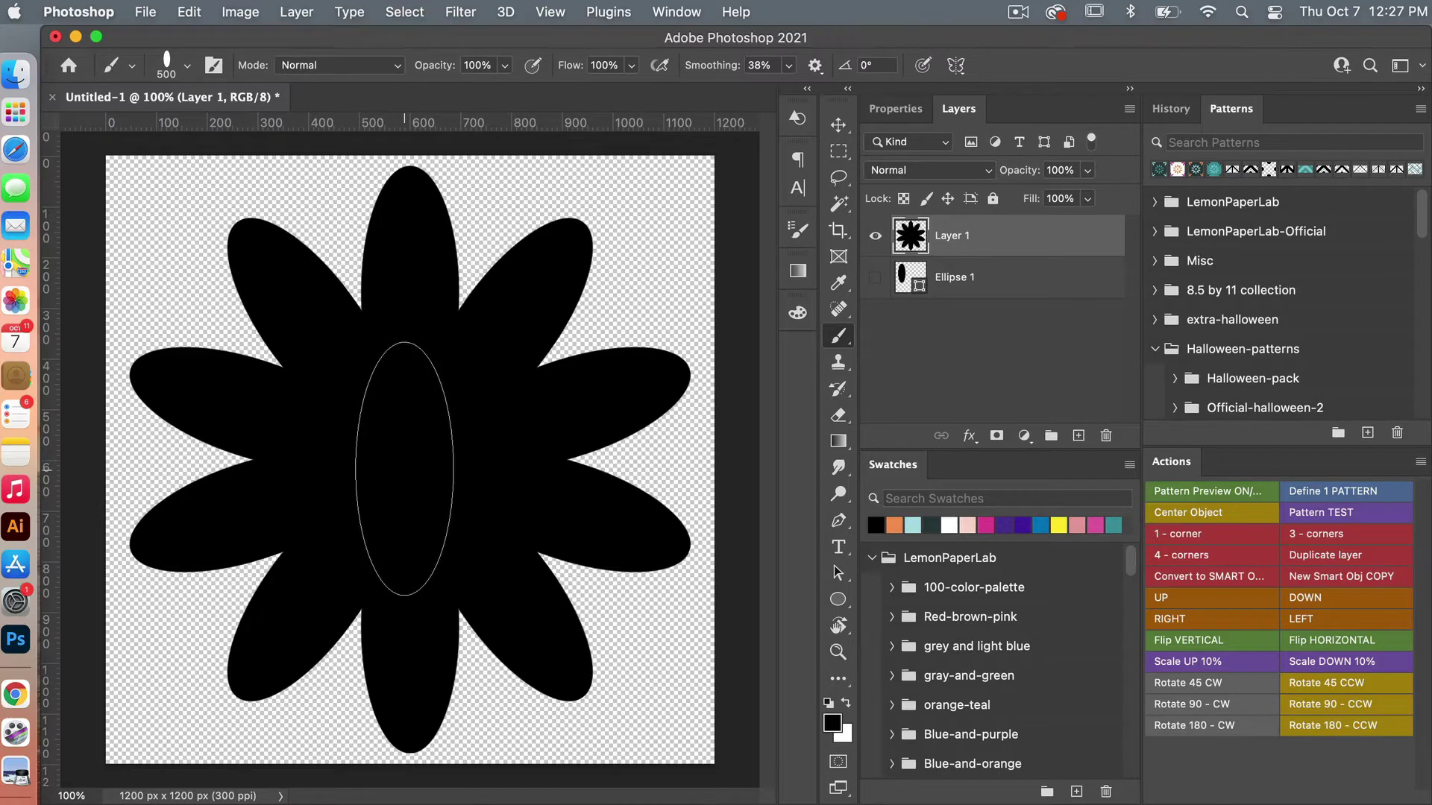
- Draw a light aqua circle about 238 px in diameter over the flower's centre with the Ellipse tool
key("u")
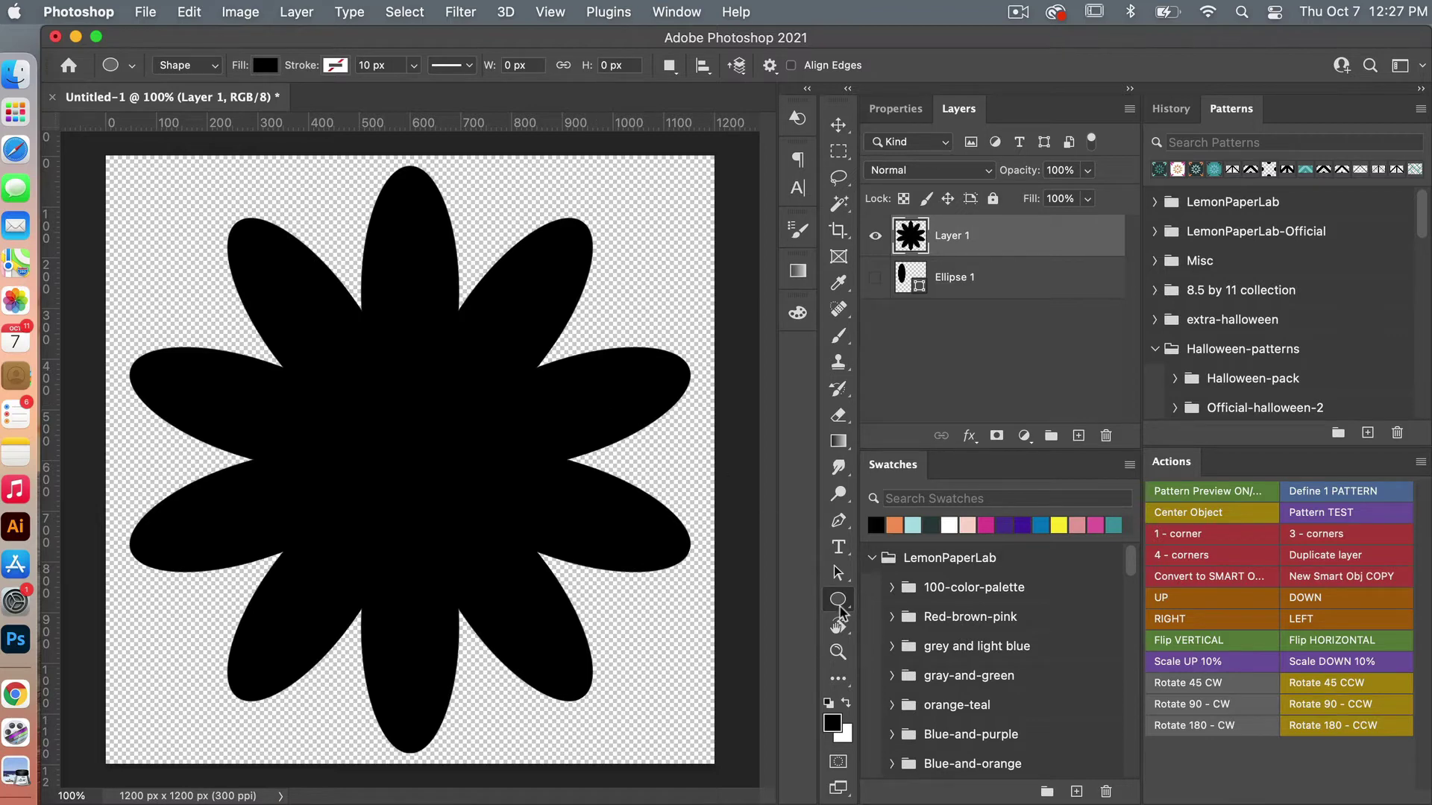
left_click(832, 722)
left_click(906, 528)
left_click(1083, 96)
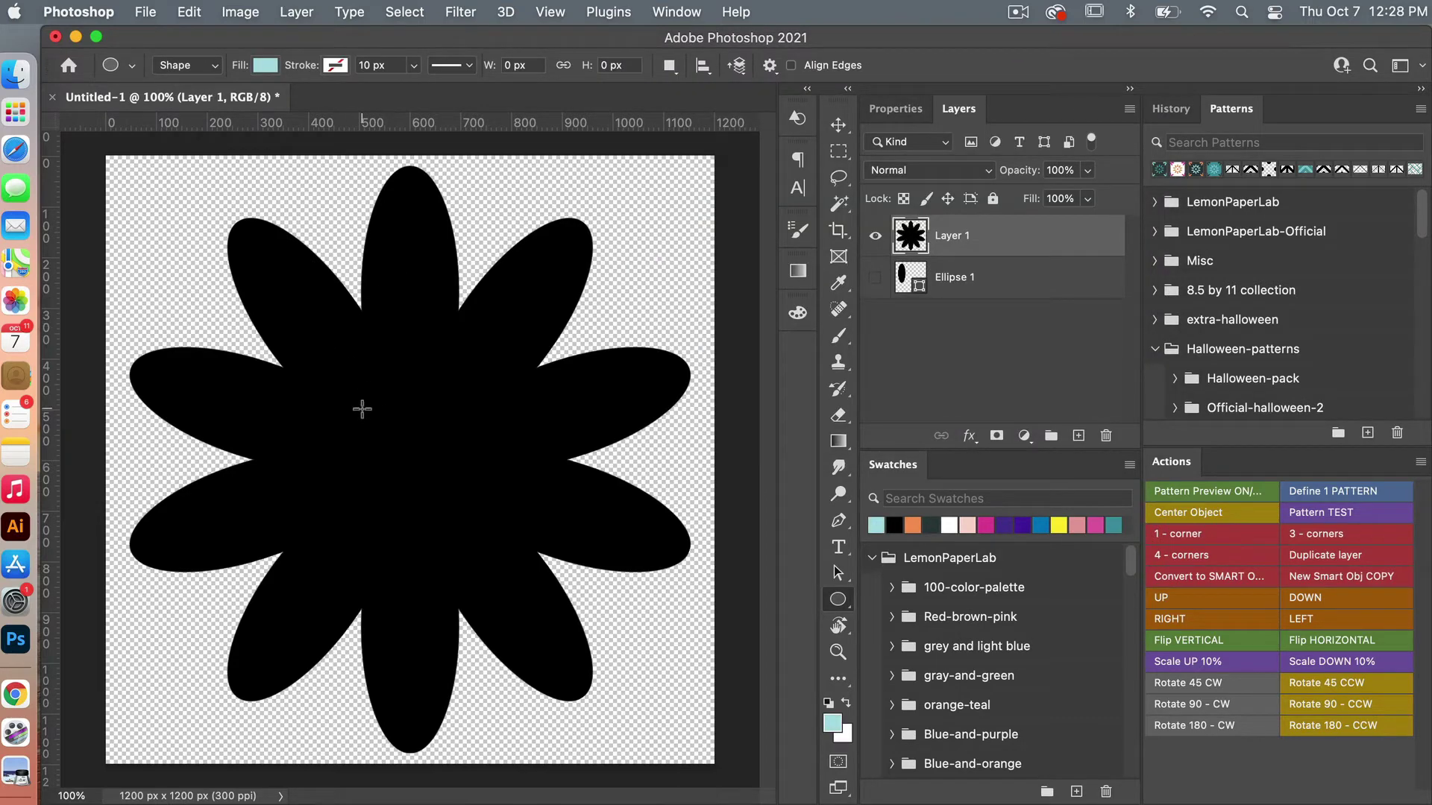
left_click_drag(363, 409, 414, 458)
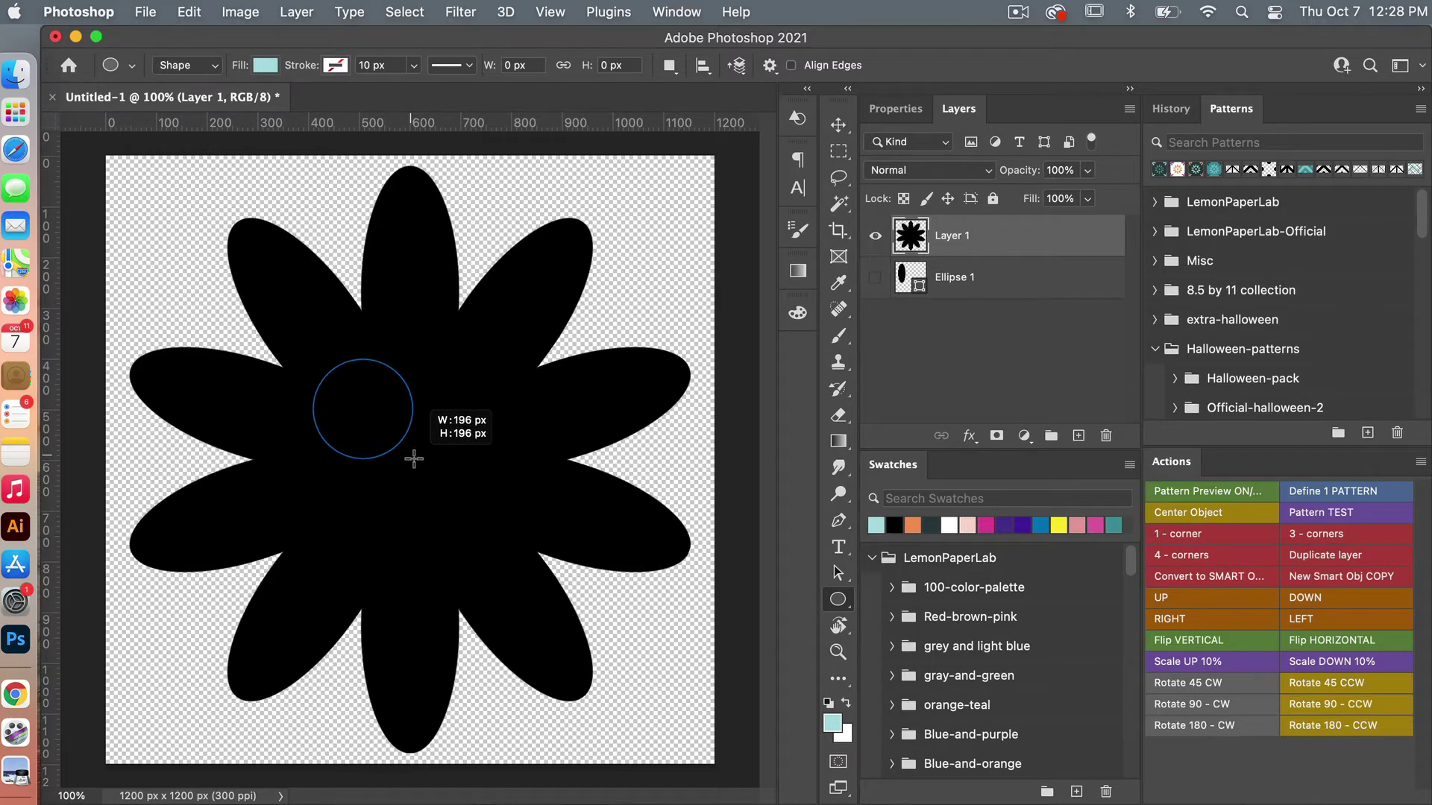
left_click_drag(414, 459, 475, 517)
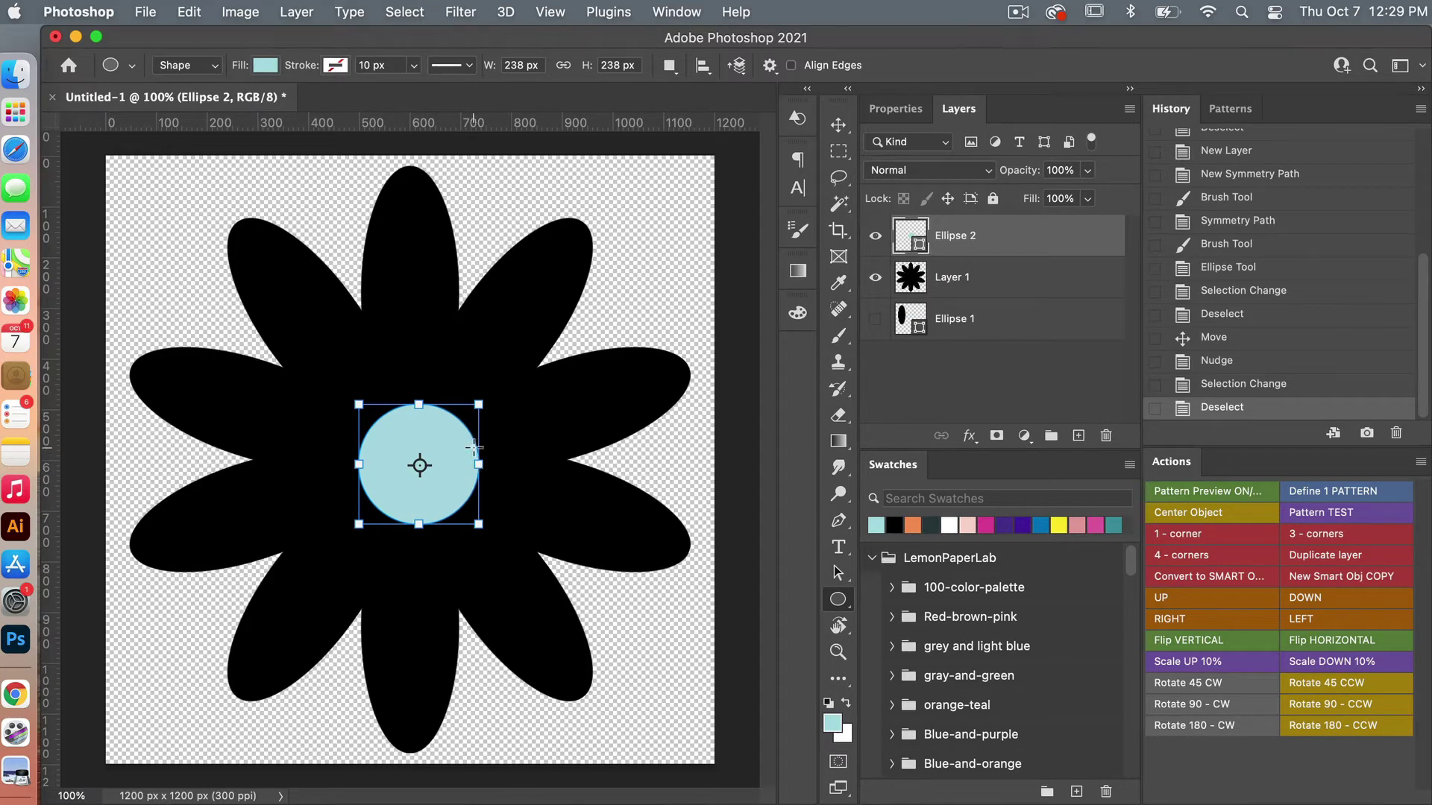
- Cut the aqua circle's outline out of the black flower with Layer Via Cut and hide the cut-out piece and the aqua circle
left_click(913, 235, "super")
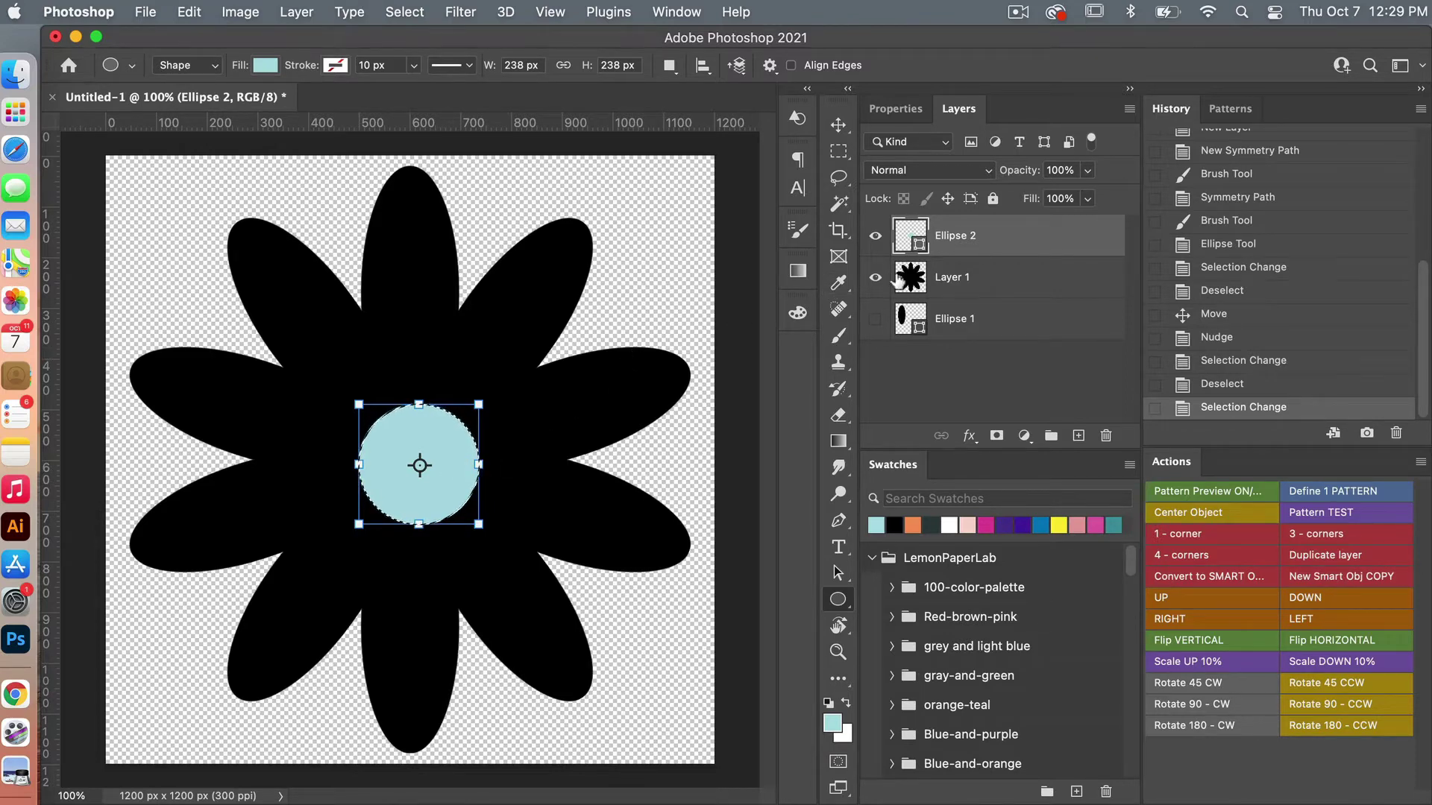
left_click(972, 283)
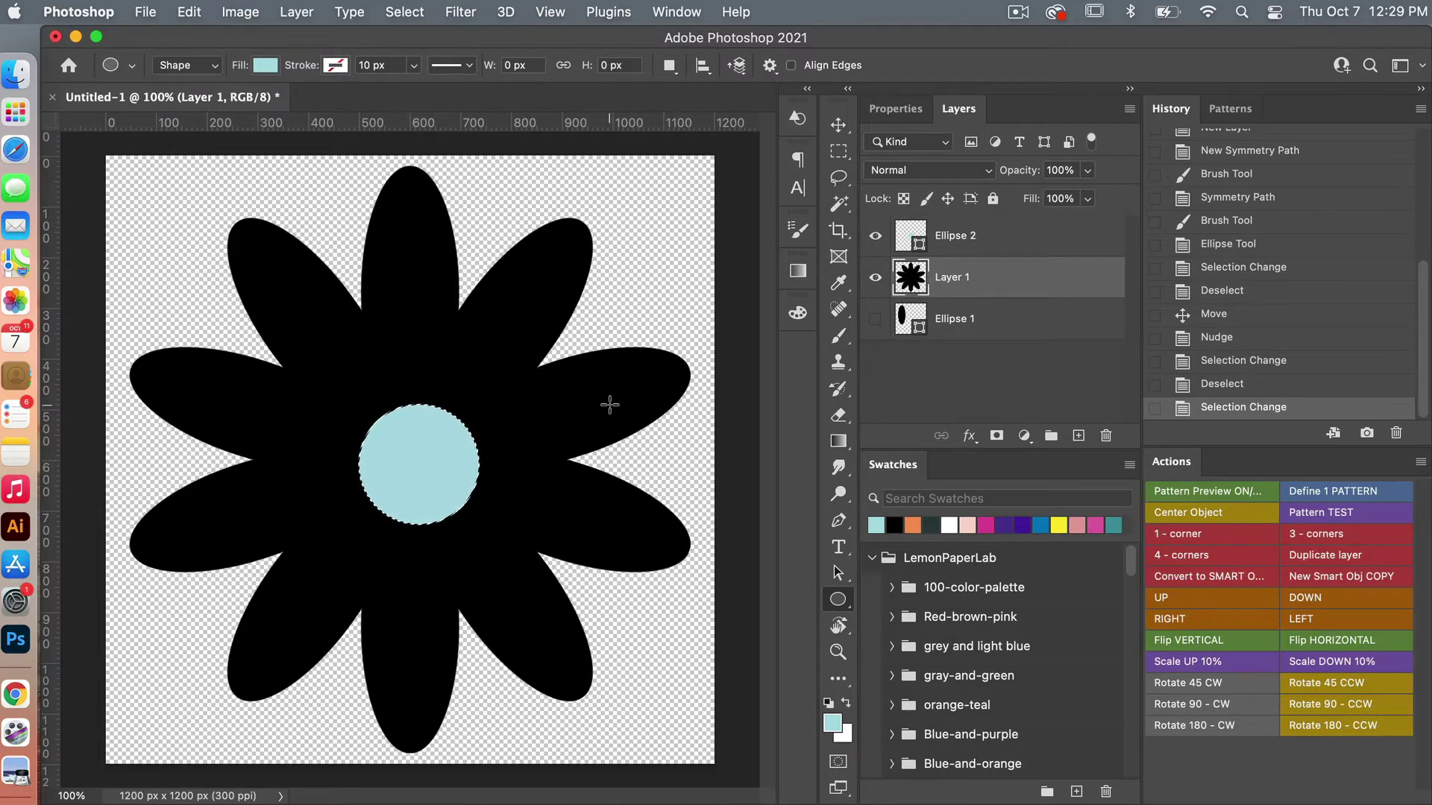
key("m")
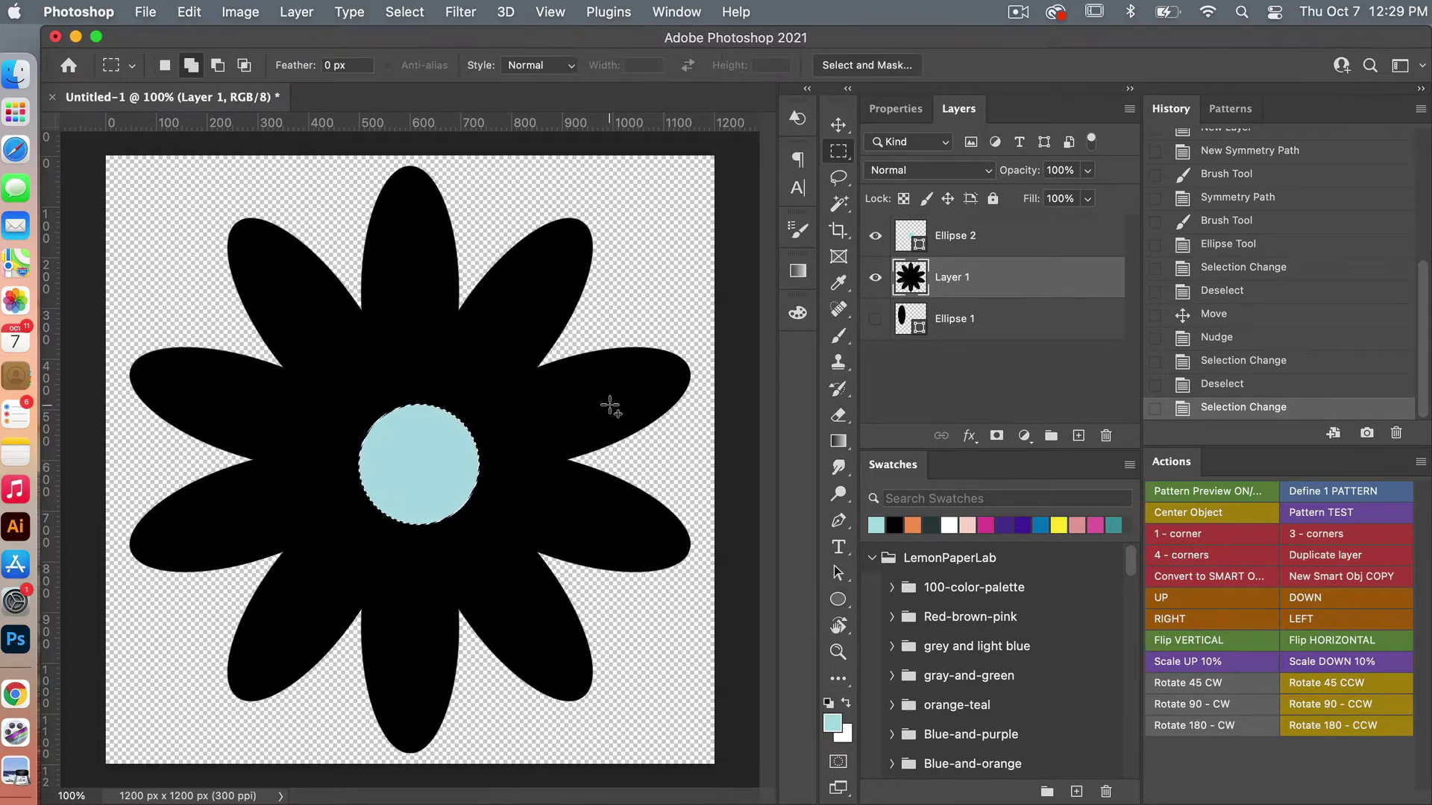
right_click(552, 422)
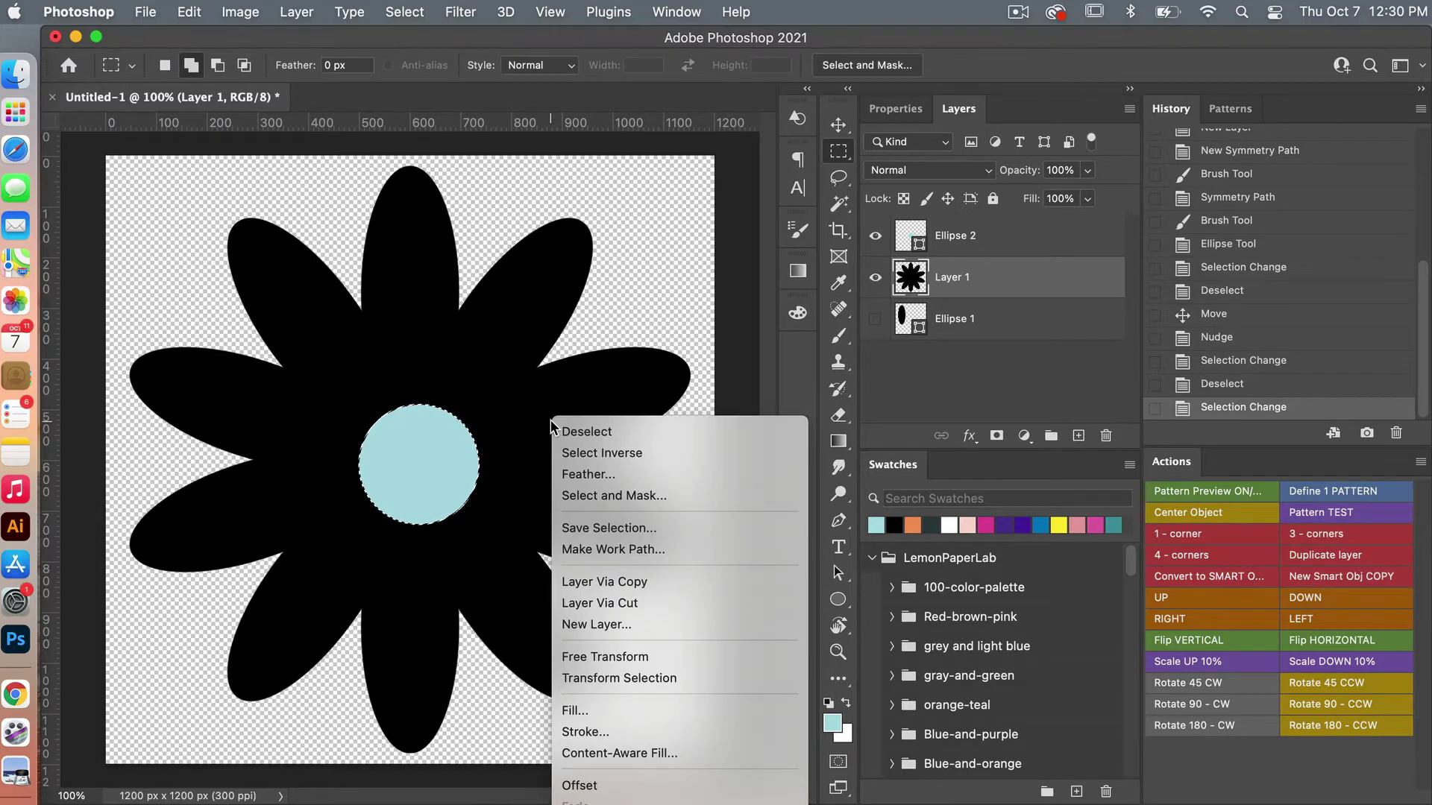
left_click(658, 602)
left_click(875, 278)
left_click(876, 236)
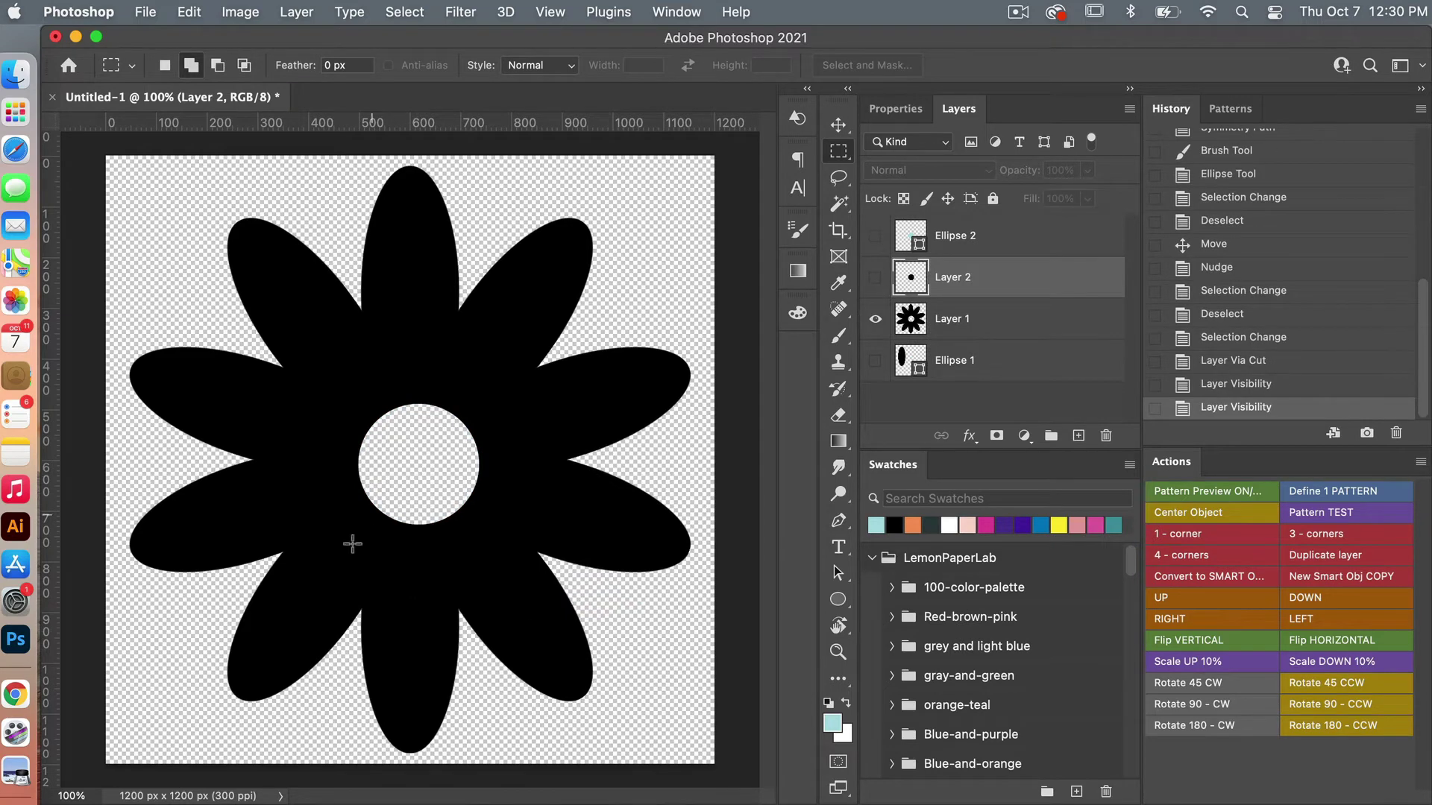
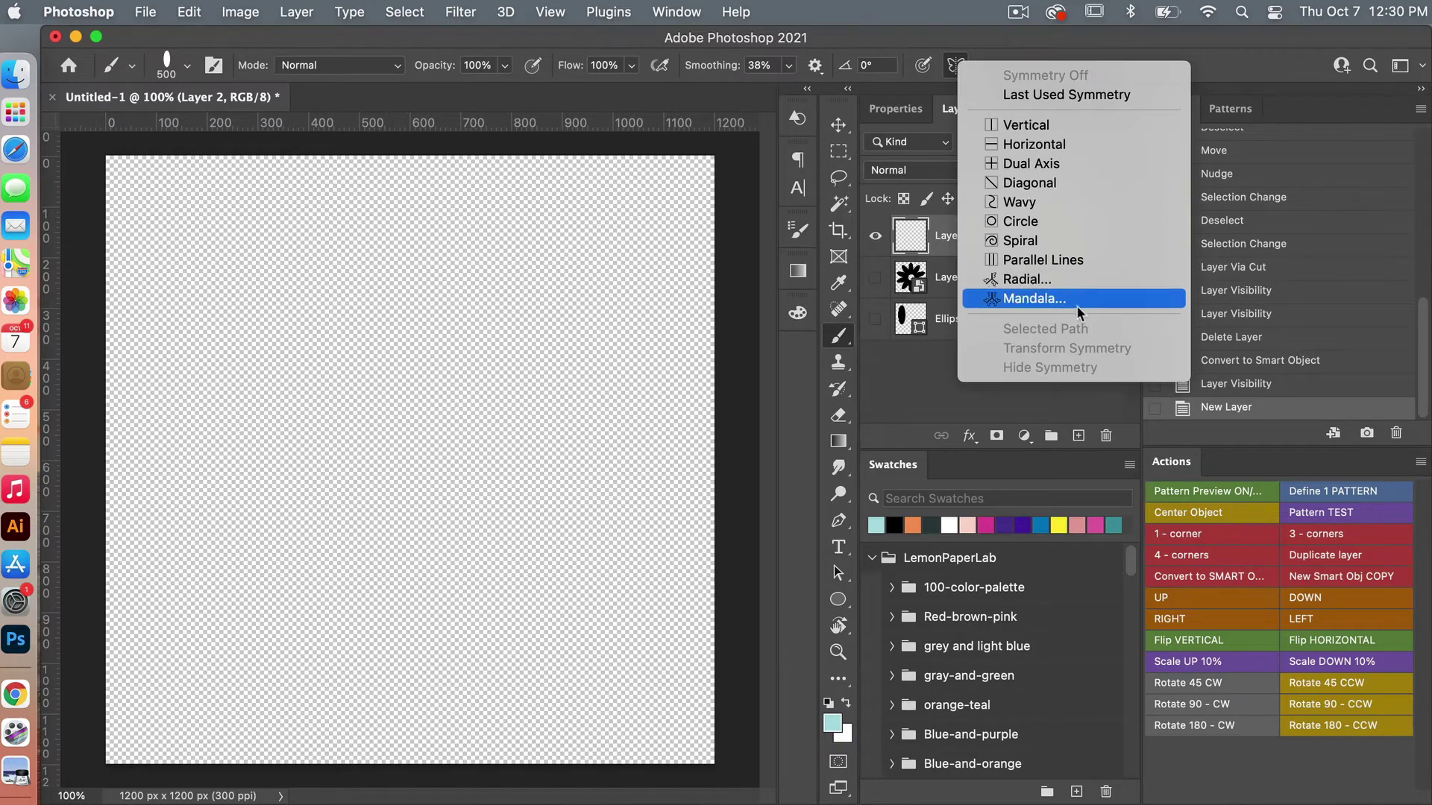
- Set up Mandala paint symmetry with 10 segments on the empty layer, centred on the canvas
left_click(1082, 302)
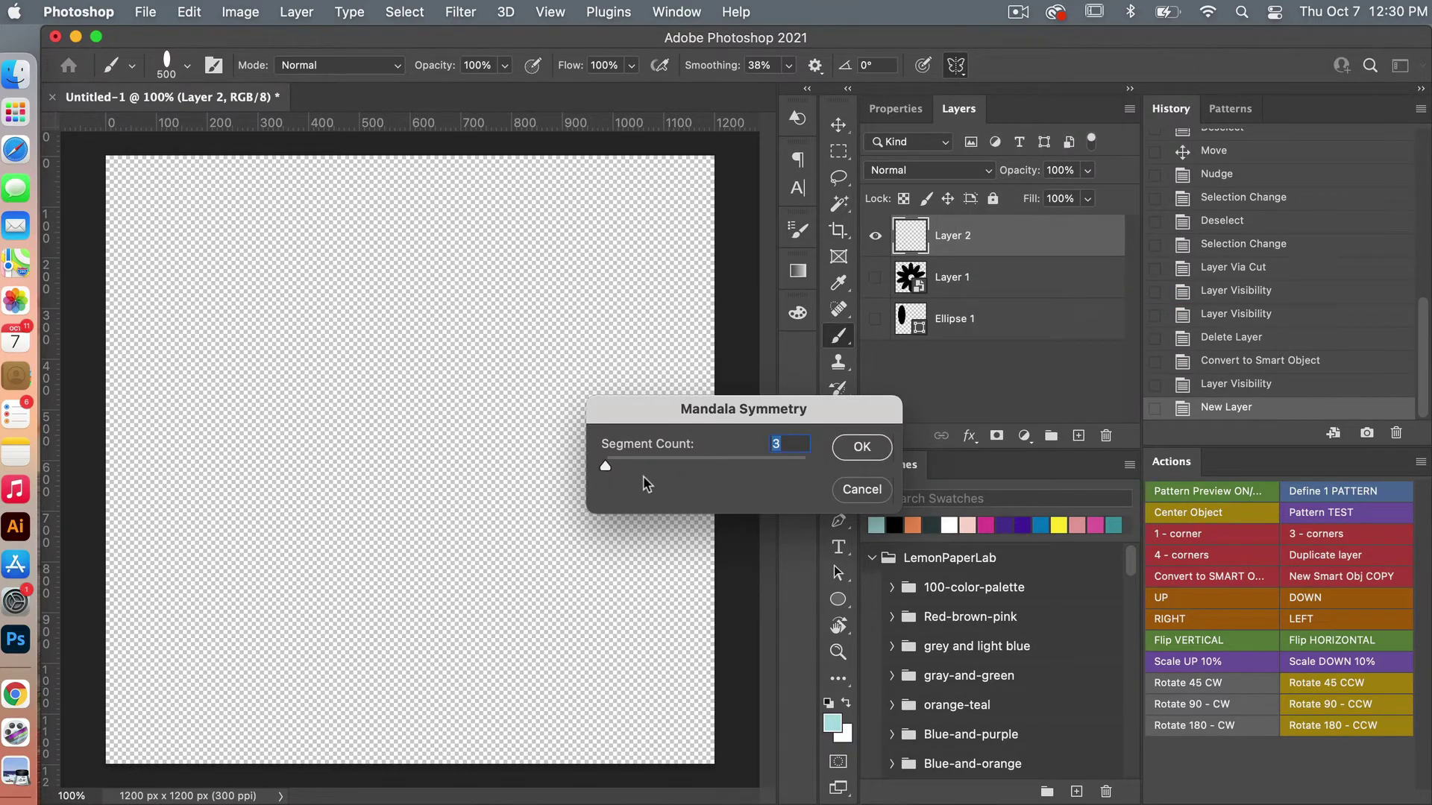
left_click_drag(606, 470, 779, 492)
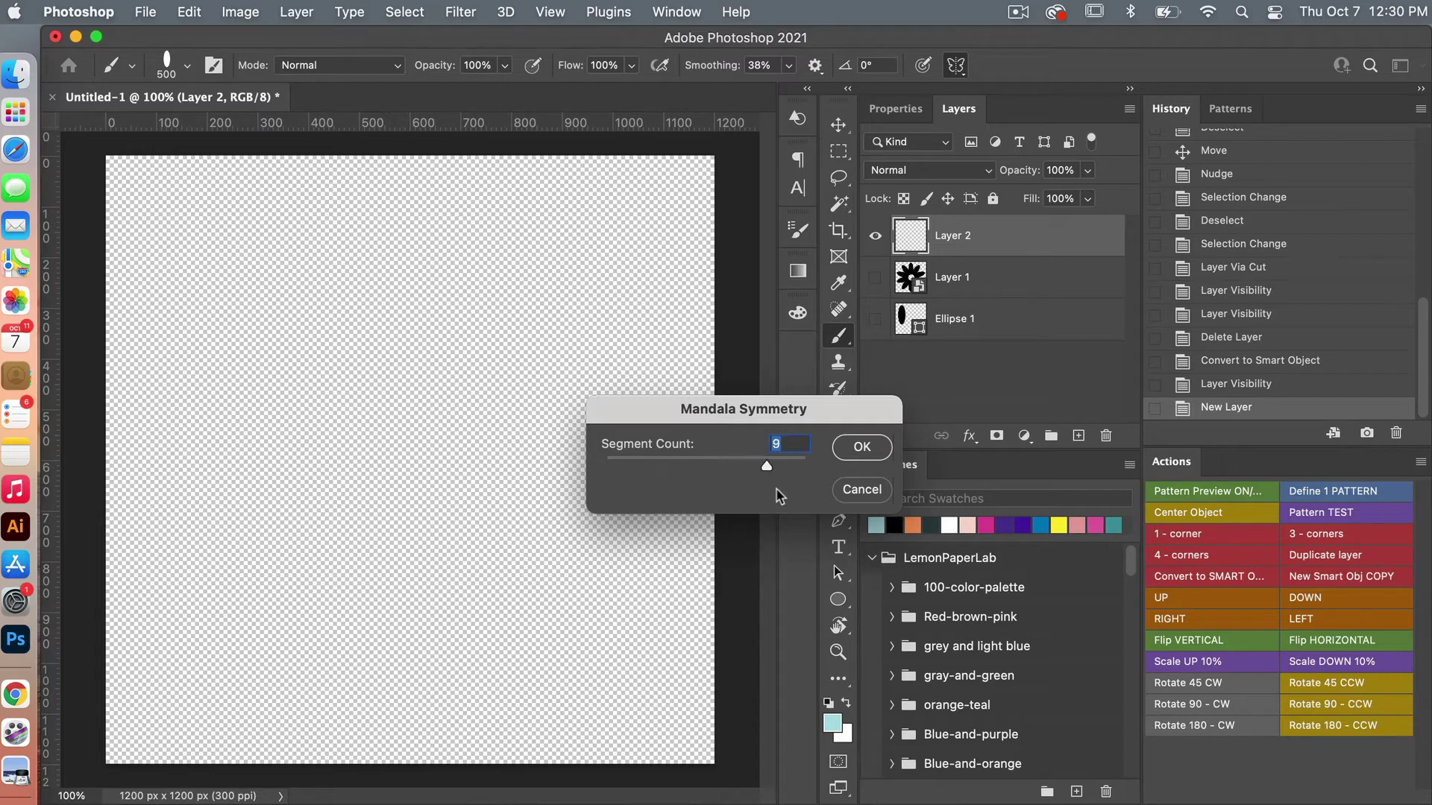
left_click(862, 448)
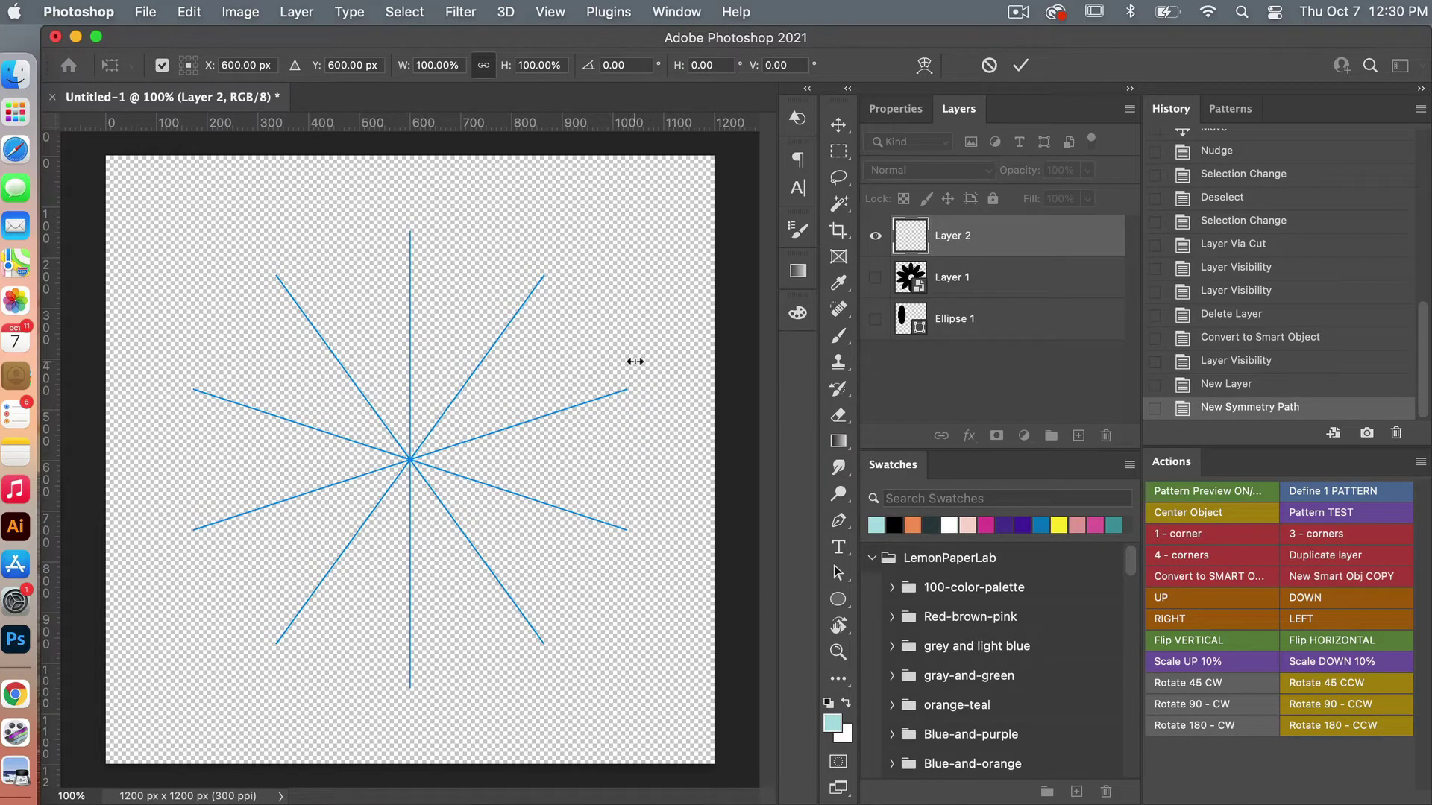
left_click(1022, 67)
left_click(838, 336)
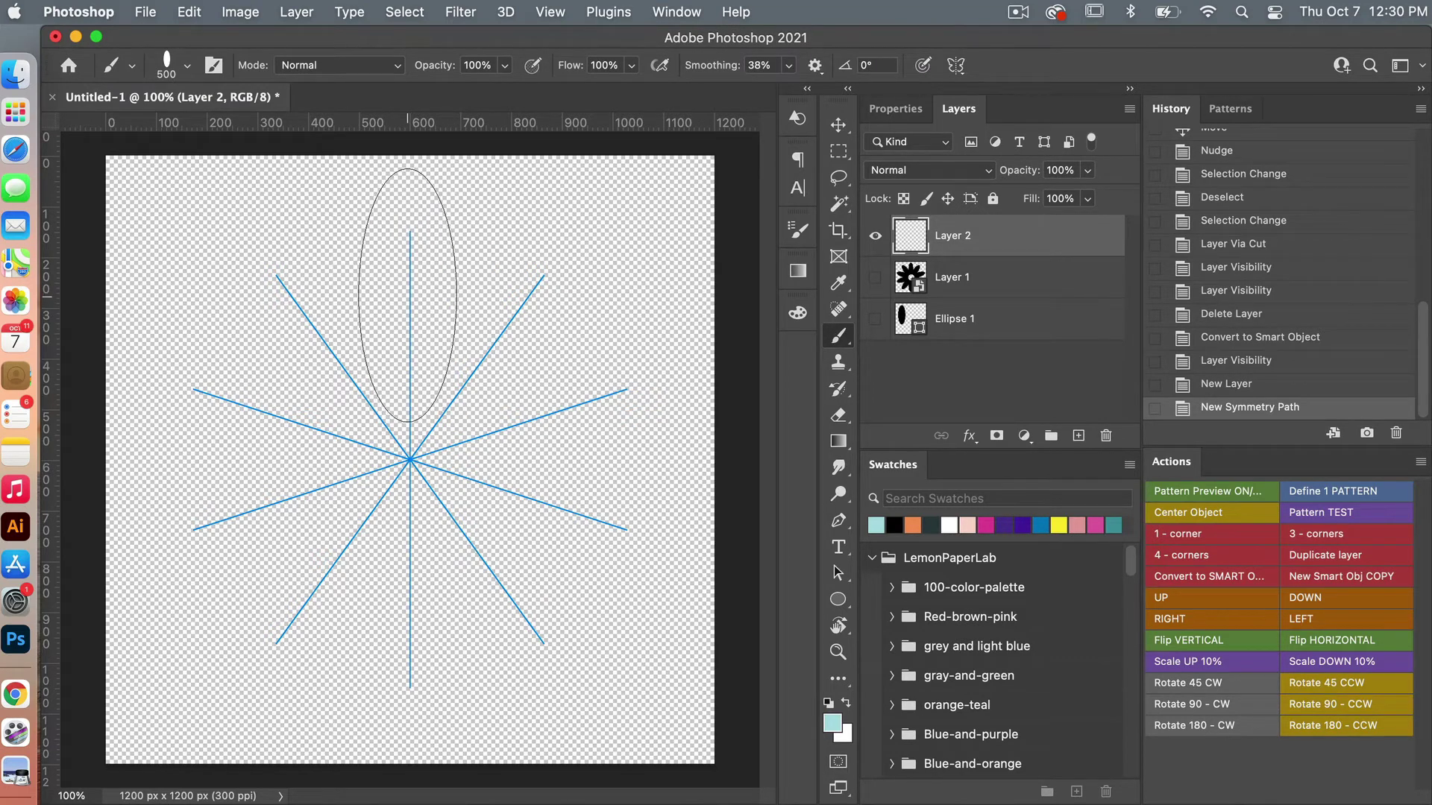
- Stamp the ellipse brush once at 400 px on the upper vertical symmetry axis, and turn paint symmetry off
key("bracketleft")
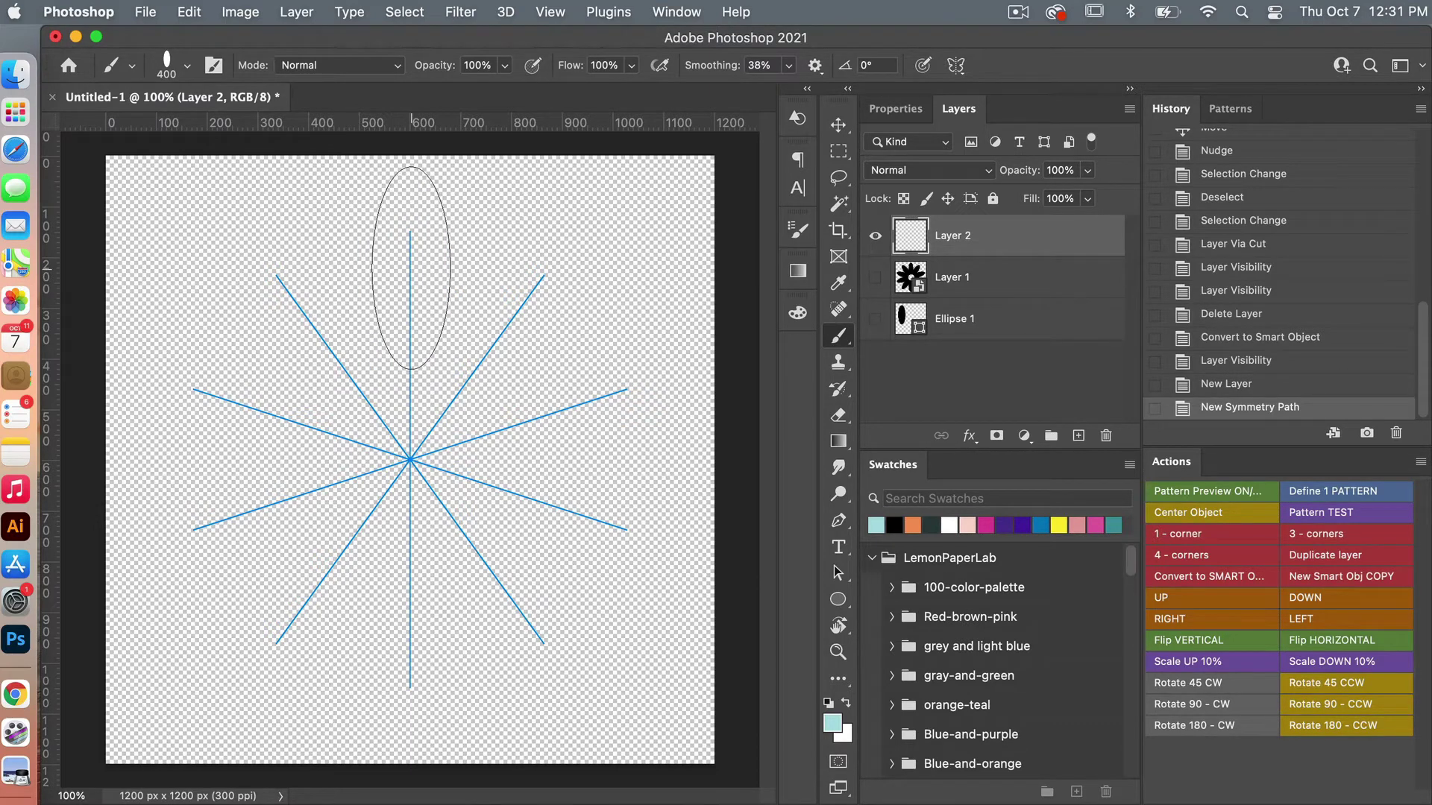
left_click(410, 267)
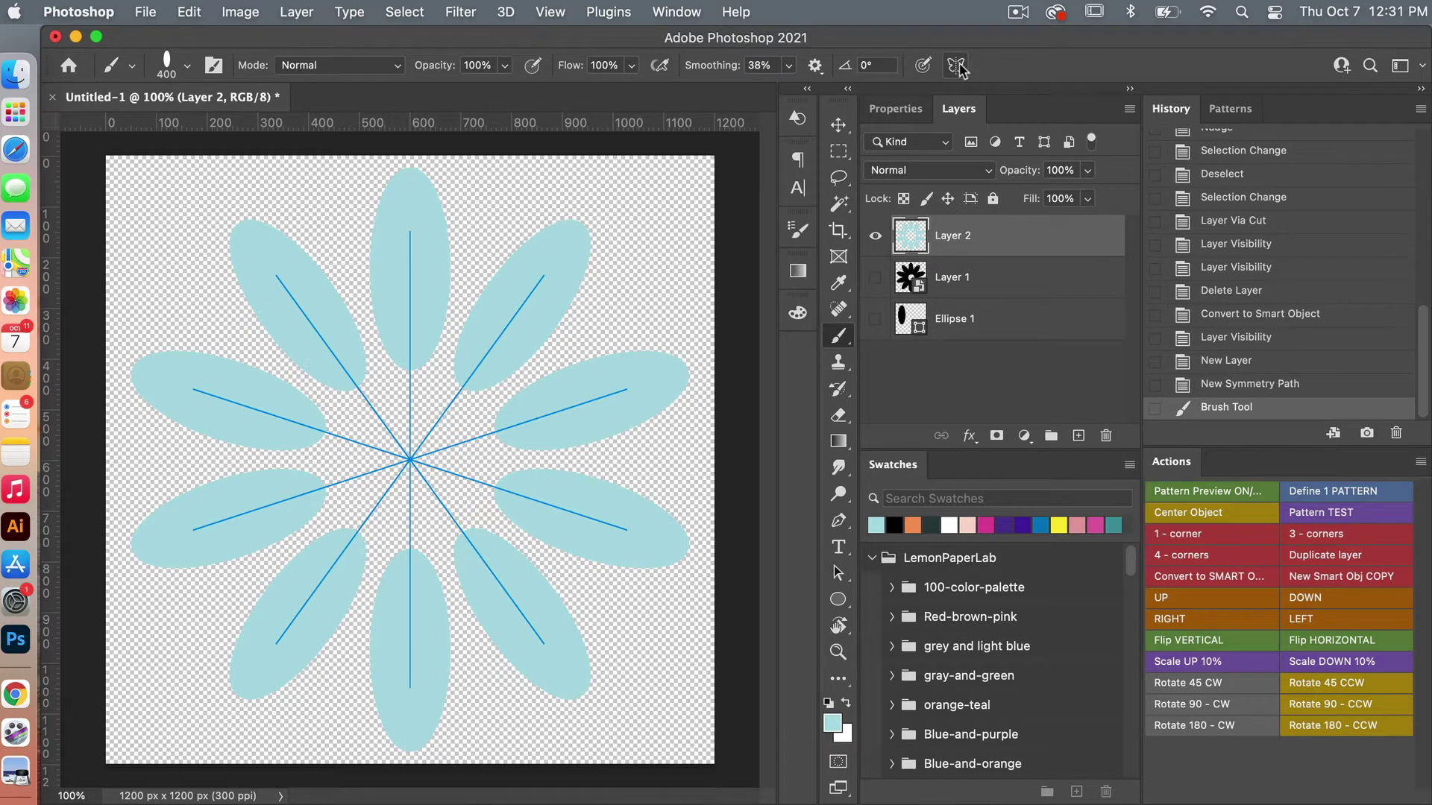
left_click(957, 66)
left_click(1047, 76)
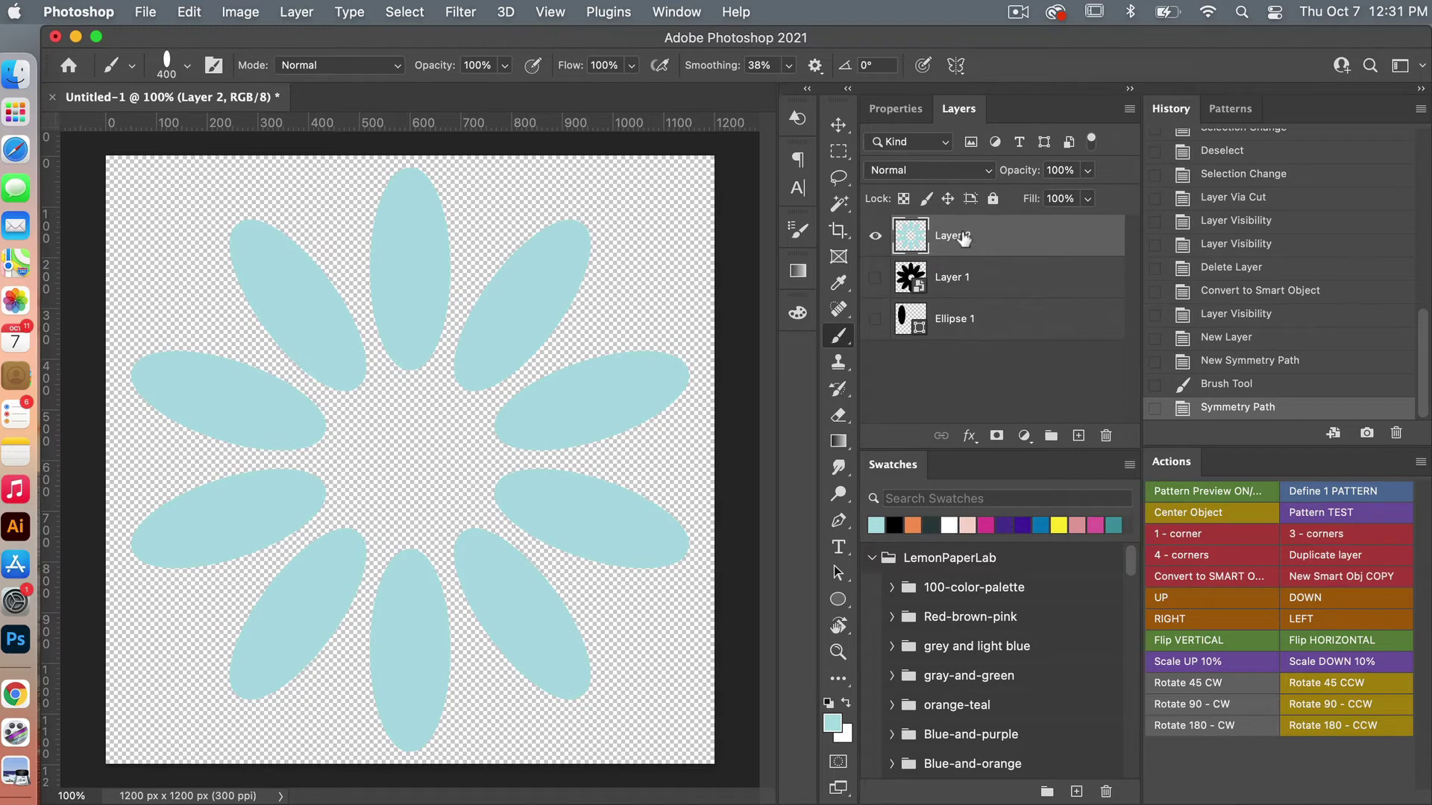
- Lock the transparent pixels of the new petal layer and fill its petals with black
left_click(903, 198)
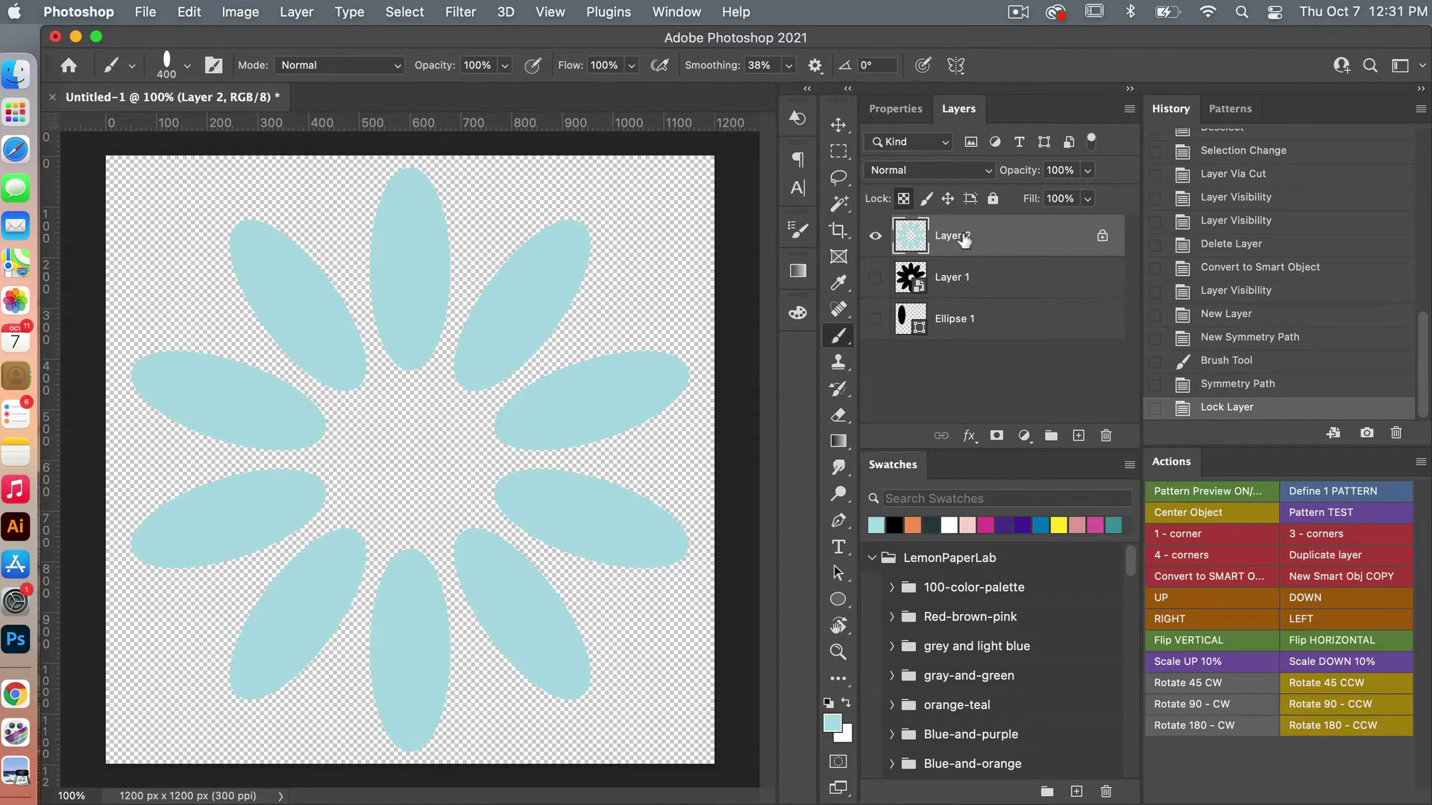
left_click(833, 709)
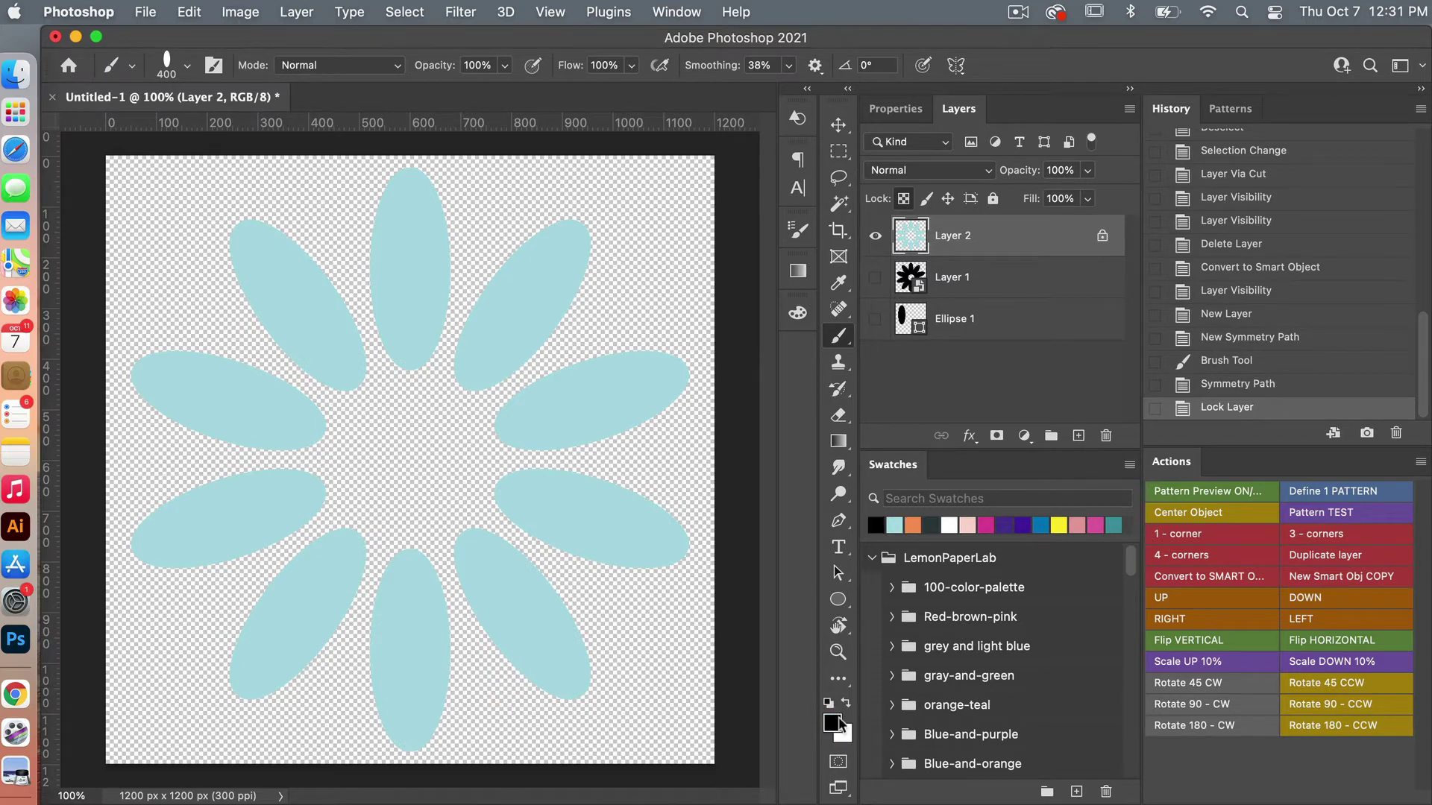
key("alt+BackSpace")
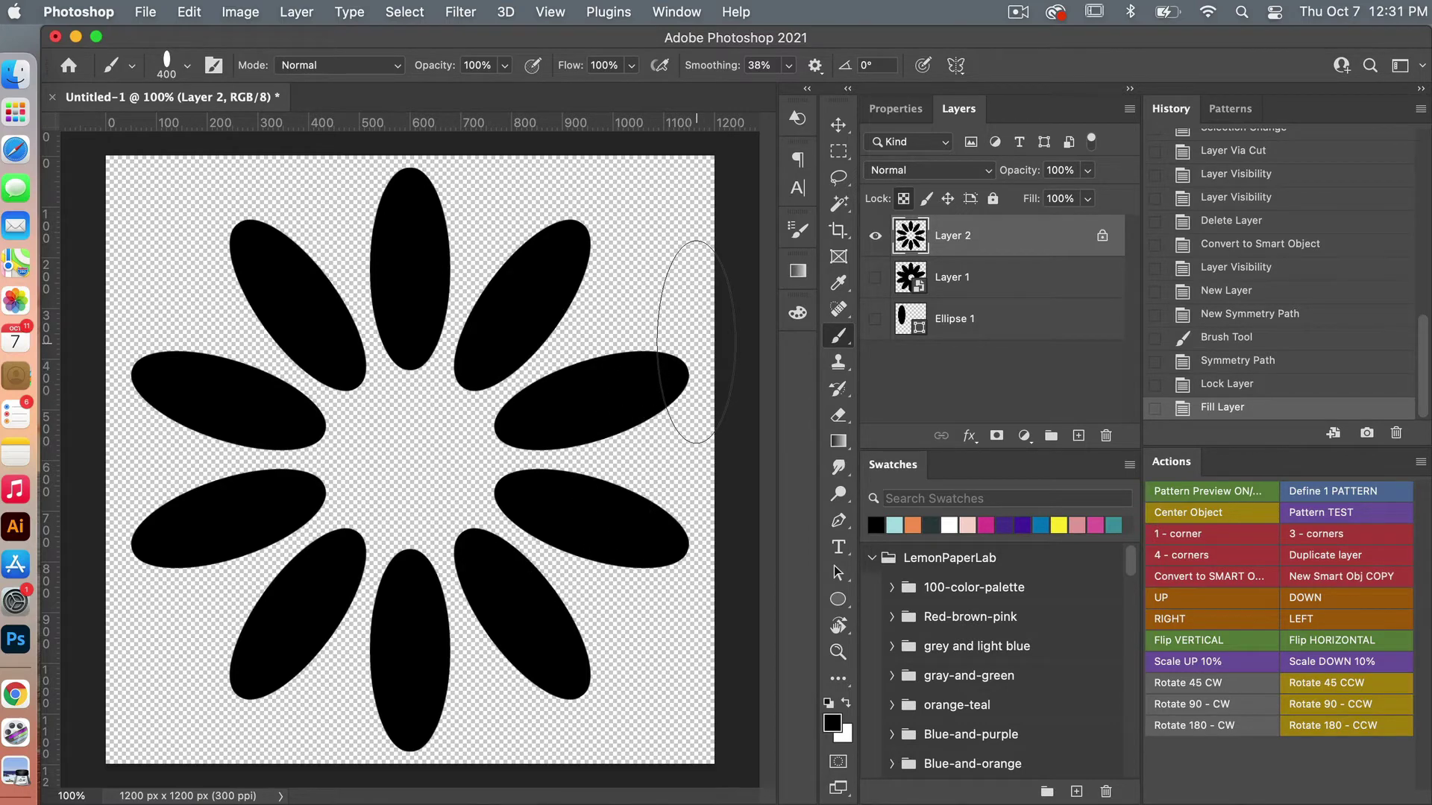
- Switch to the Hard Round brush and set its size to 250 px
left_click(186, 65)
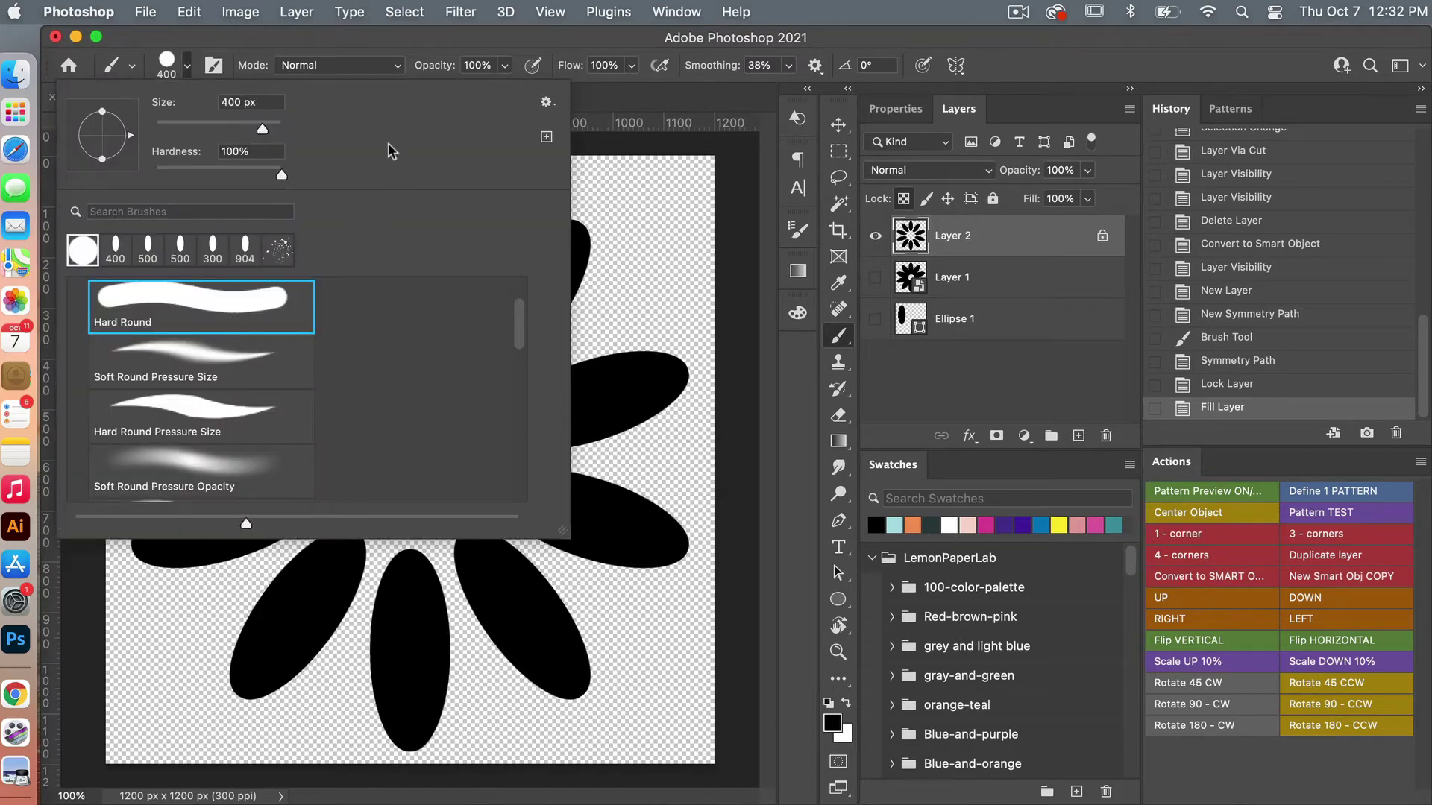
left_click(425, 42)
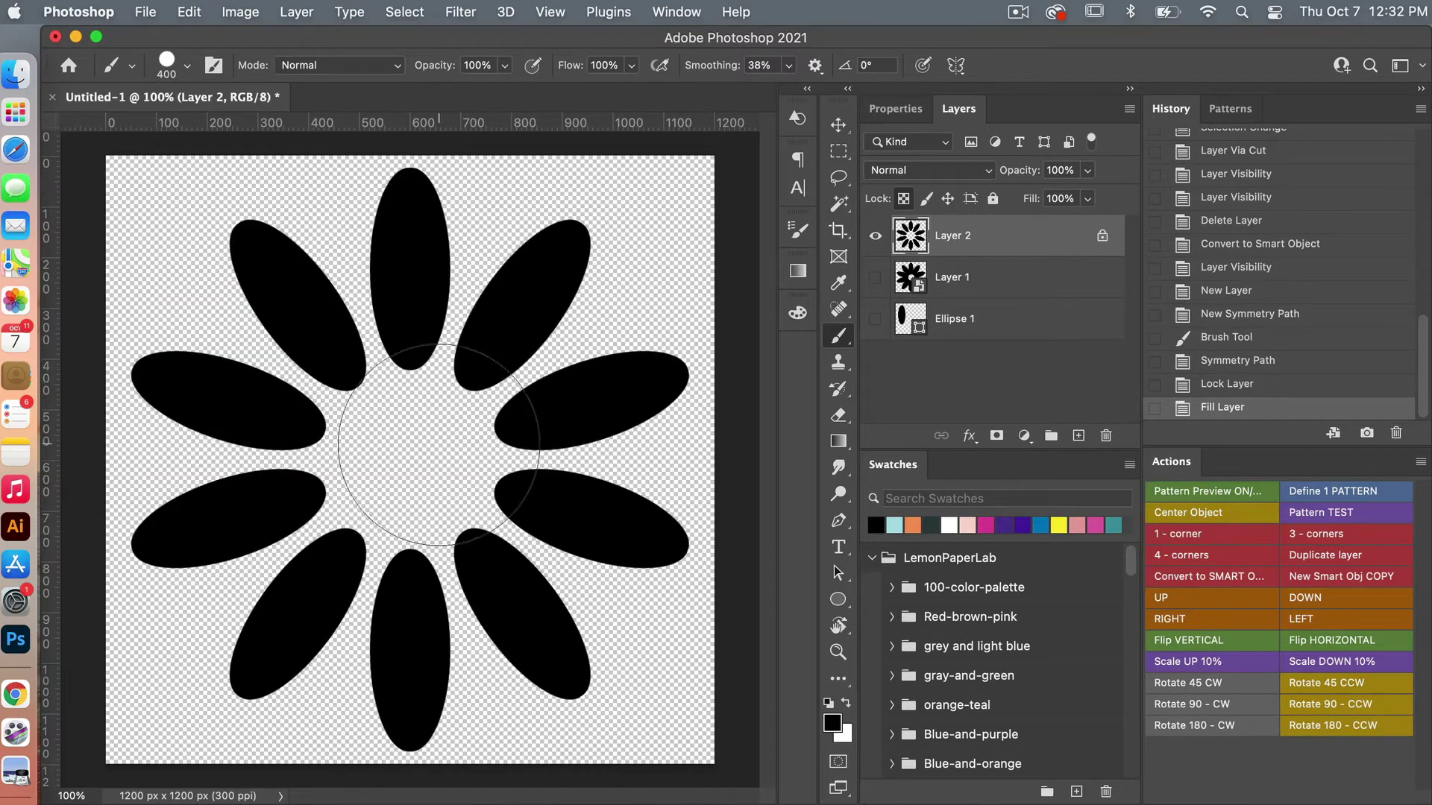
key("bracketleft")
key("bracketleft")
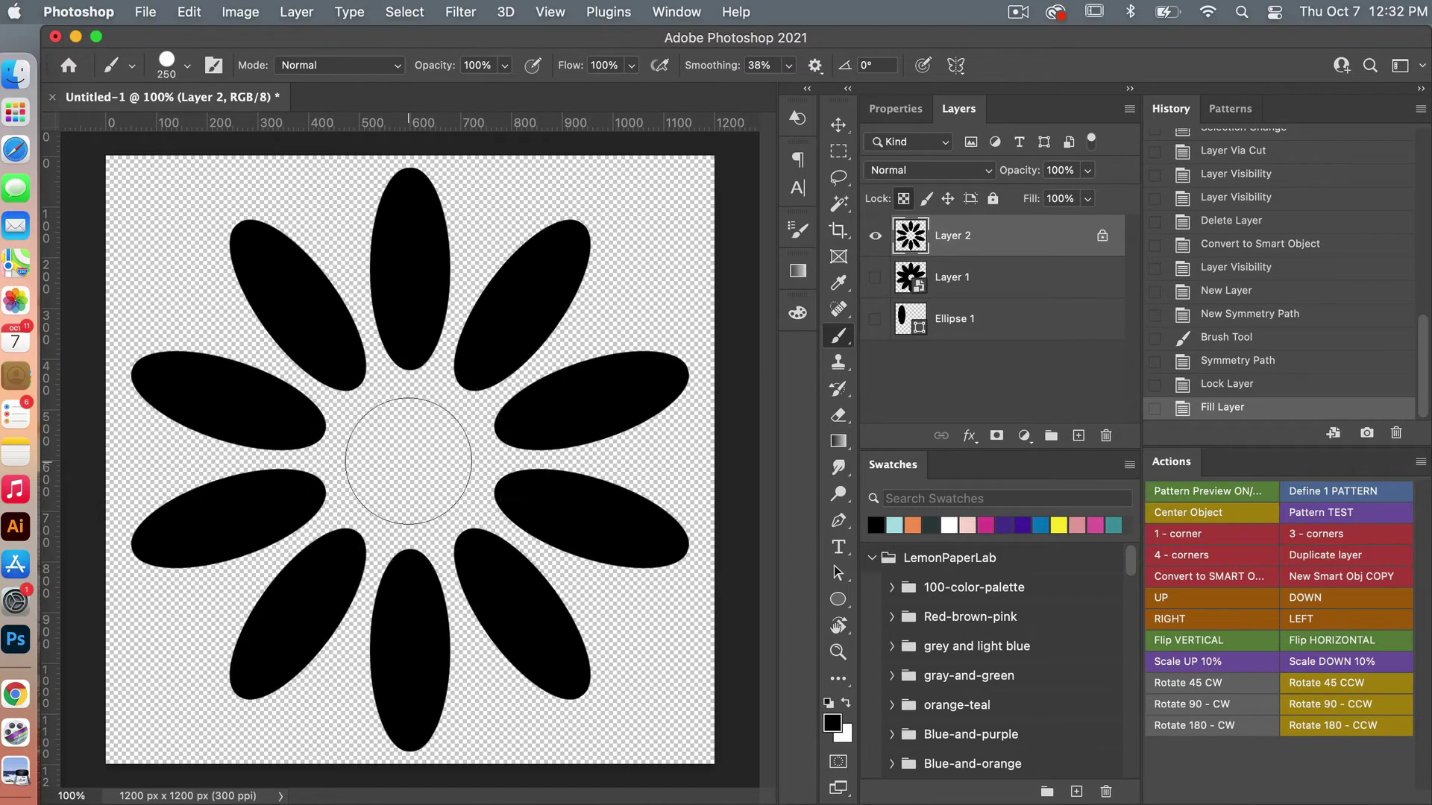
key("bracketleft")
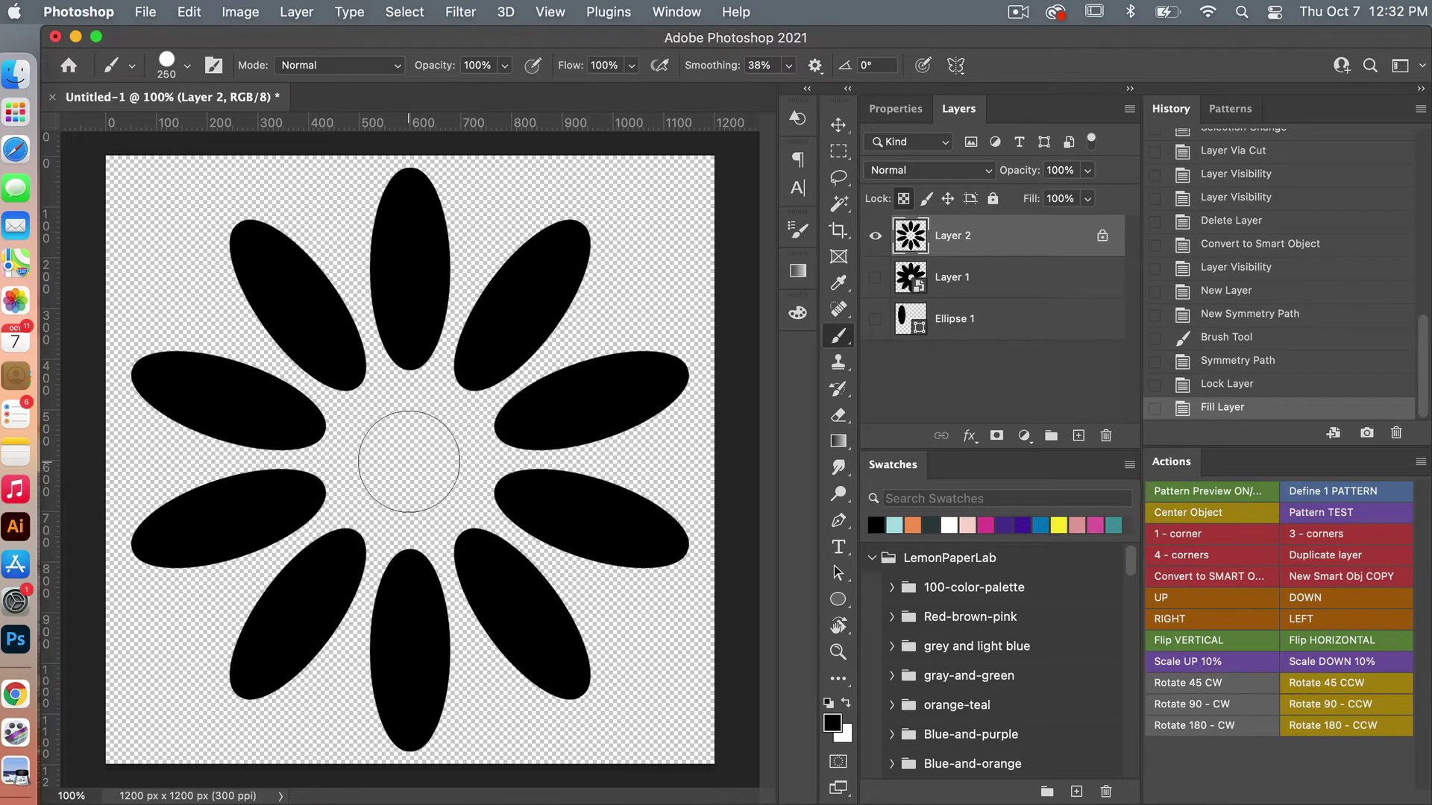
key("bracketright")
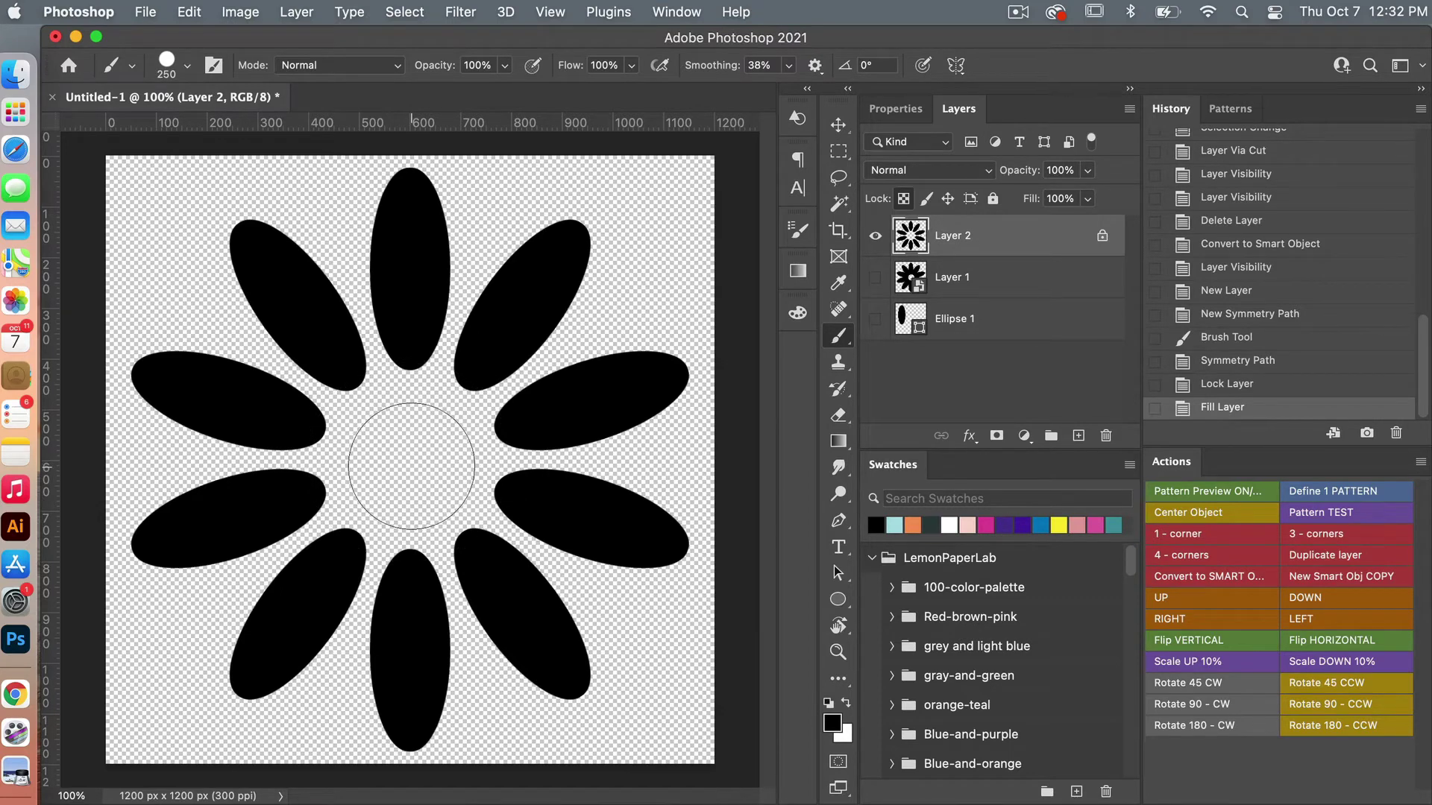
left_click(409, 464)
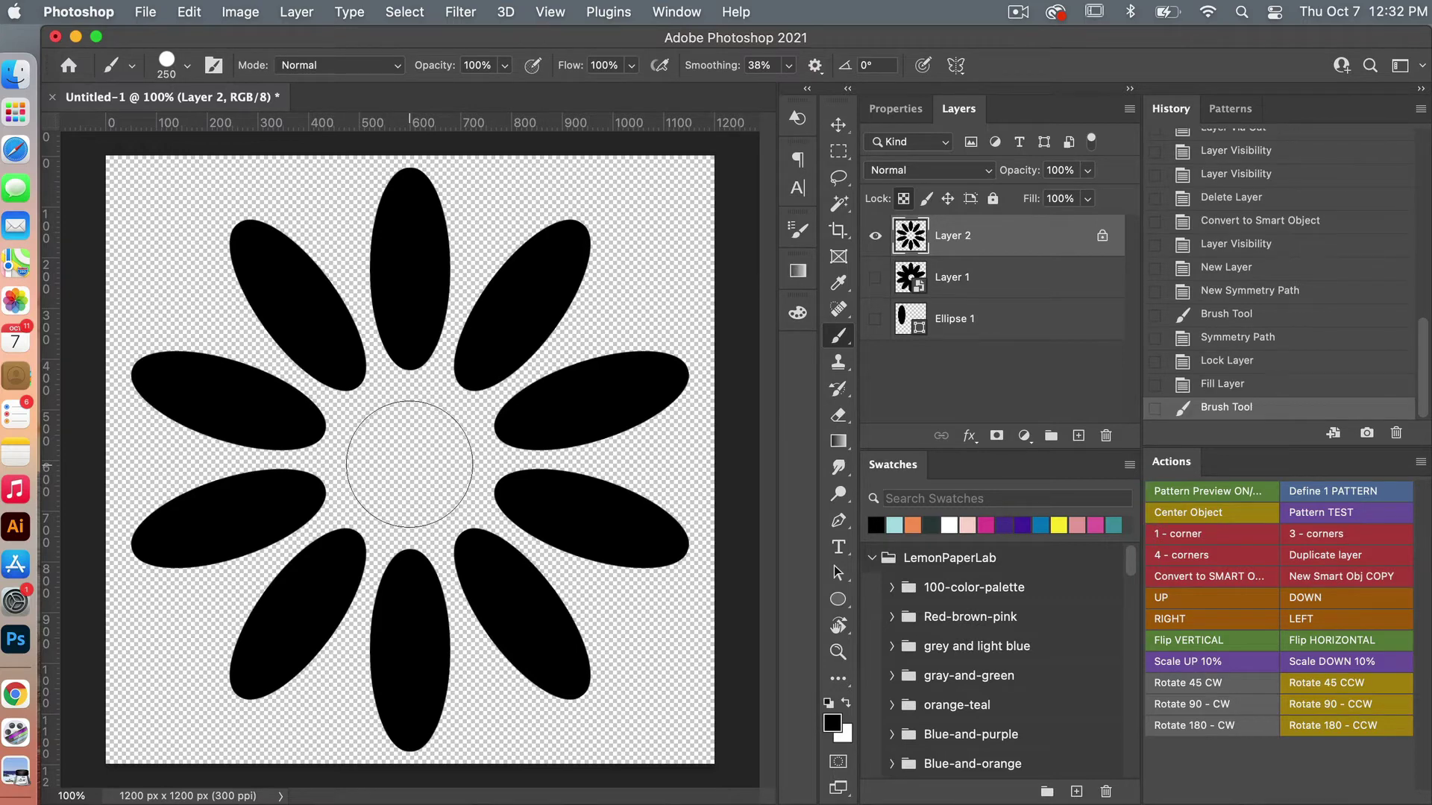
key("ctrl+slash")
key("ctrl+slash")
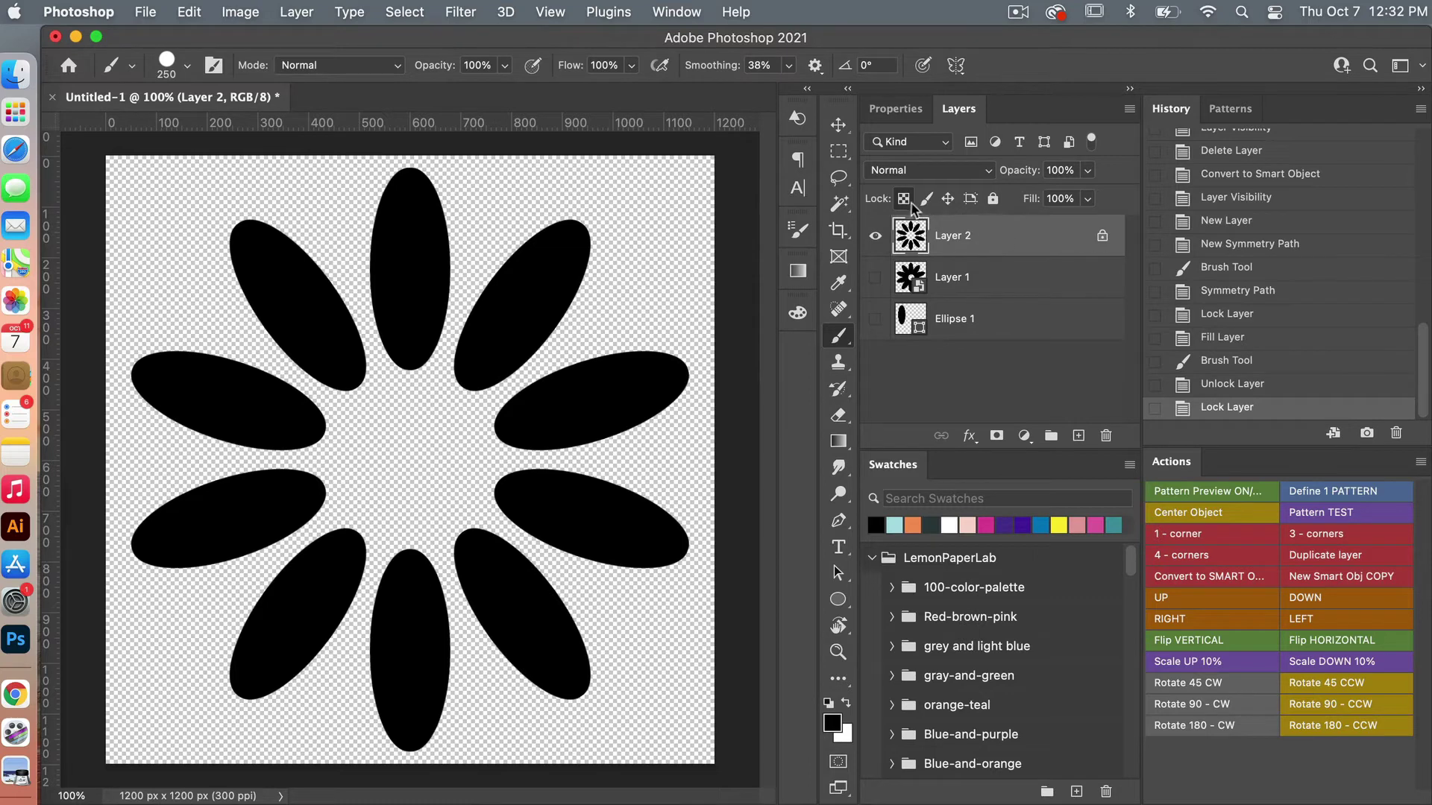
- Unlock the petal layer's transparent pixels and stamp a 250 px black circle in the centre of the flower
left_click(904, 199)
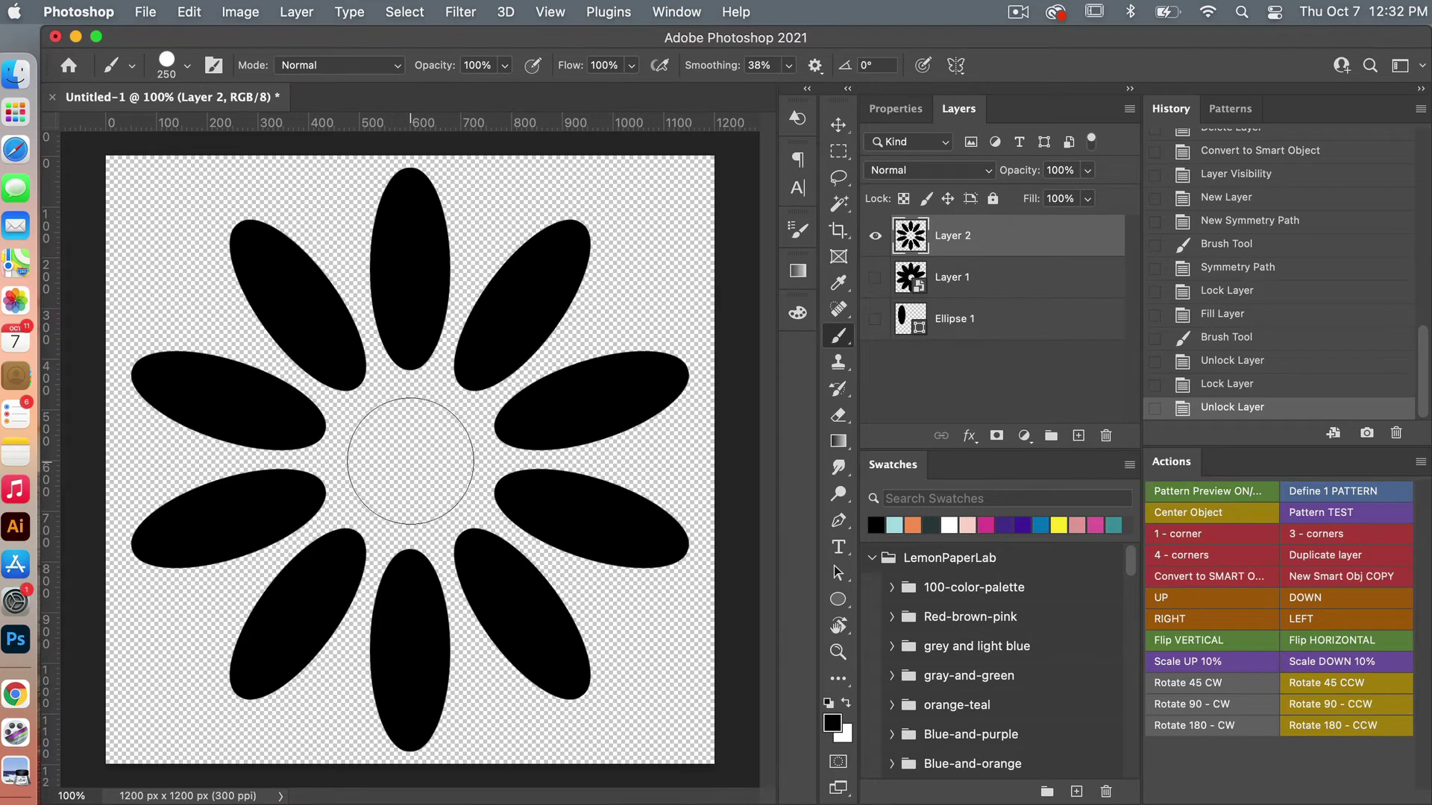
left_click(410, 460)
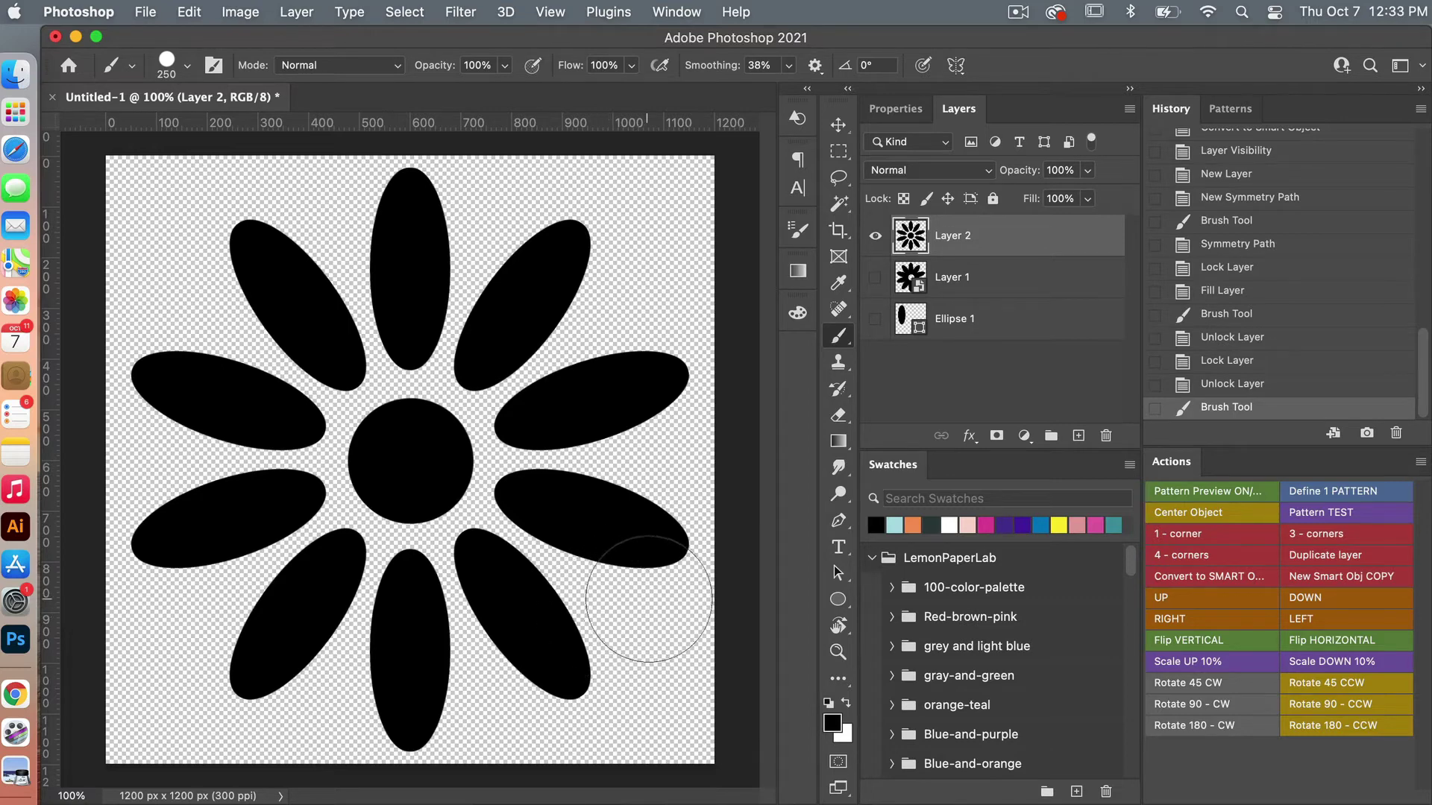
- Convert the separated-petal flower to a smart object and scale it to about 56% in the canvas's upper-left area
right_click(997, 246)
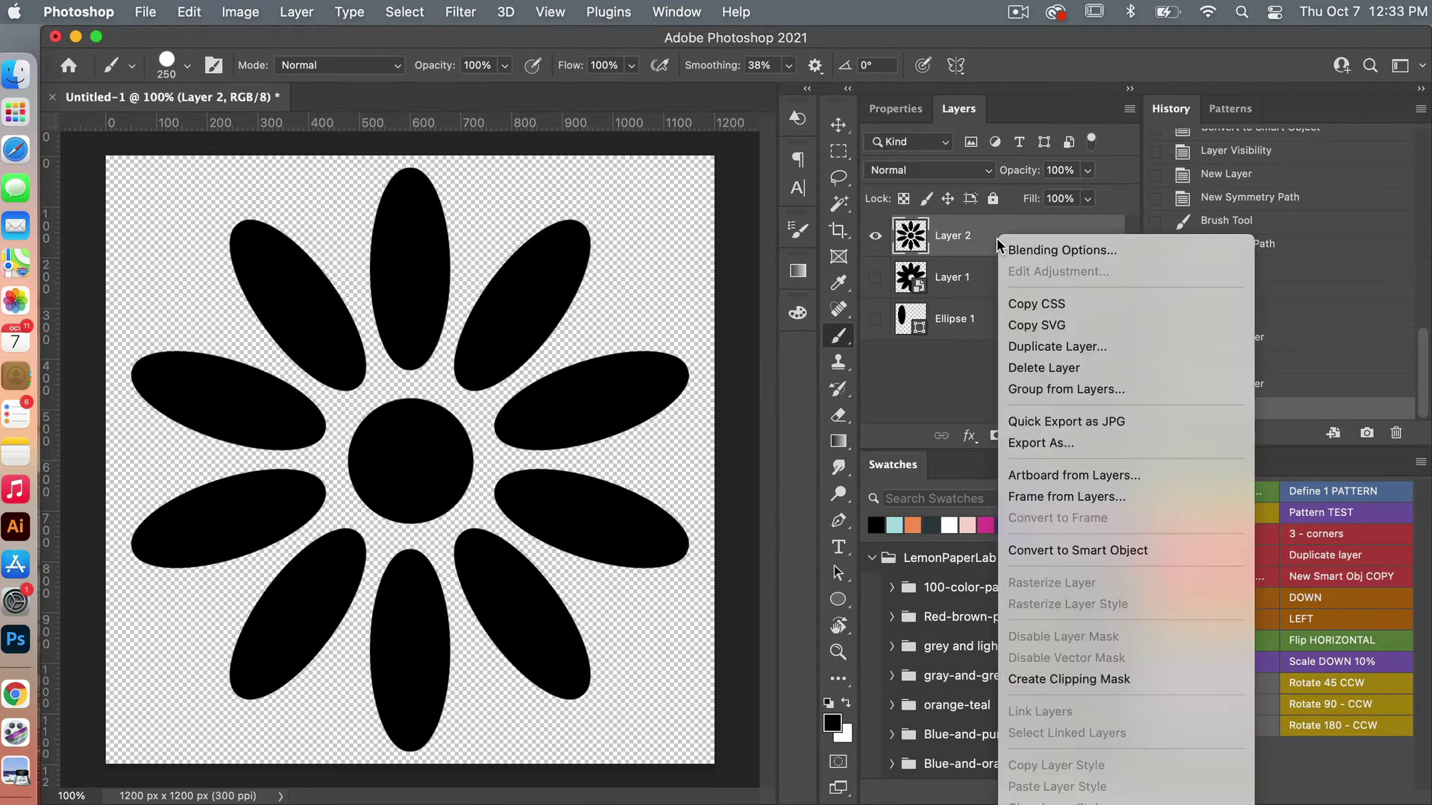
left_click(1115, 552)
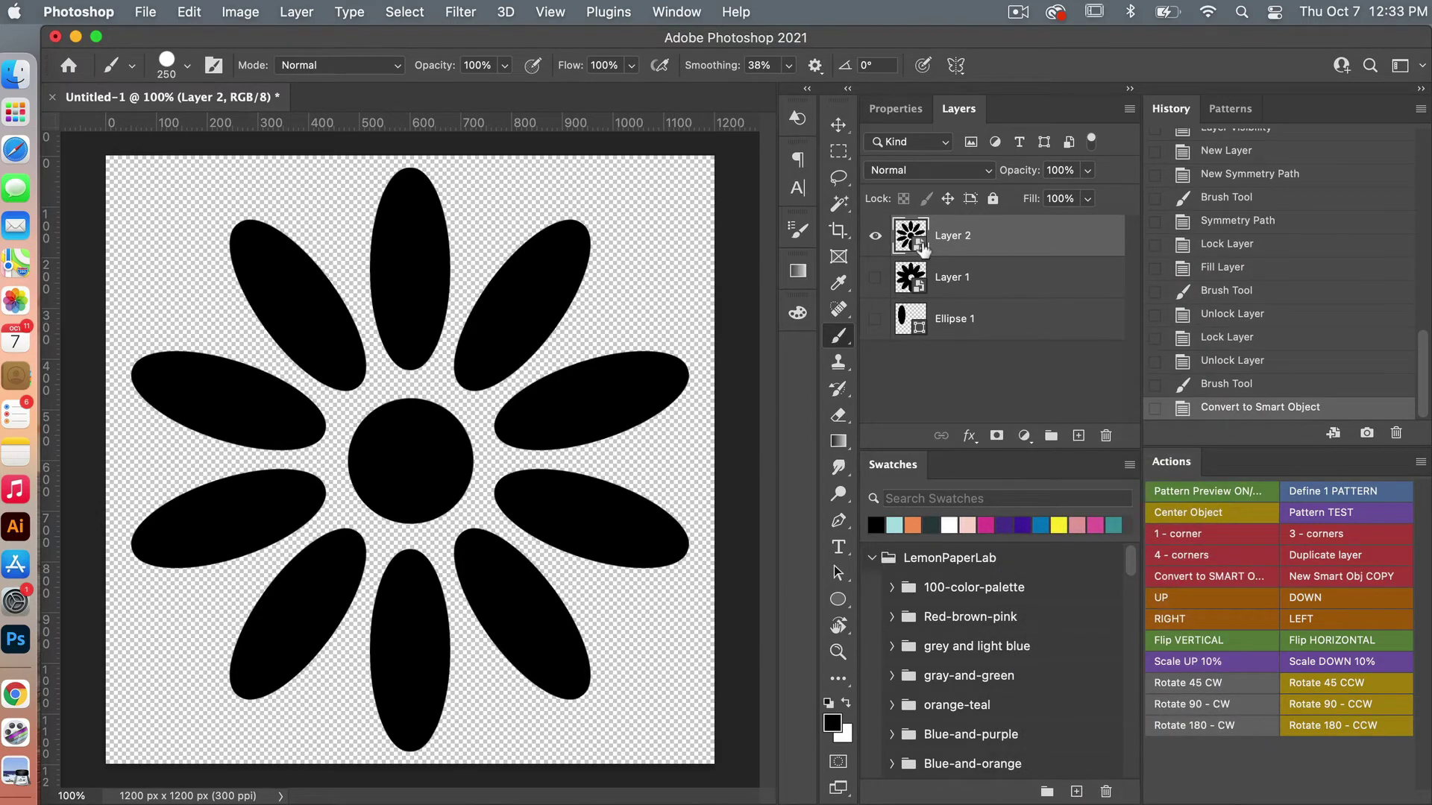
key("super+t")
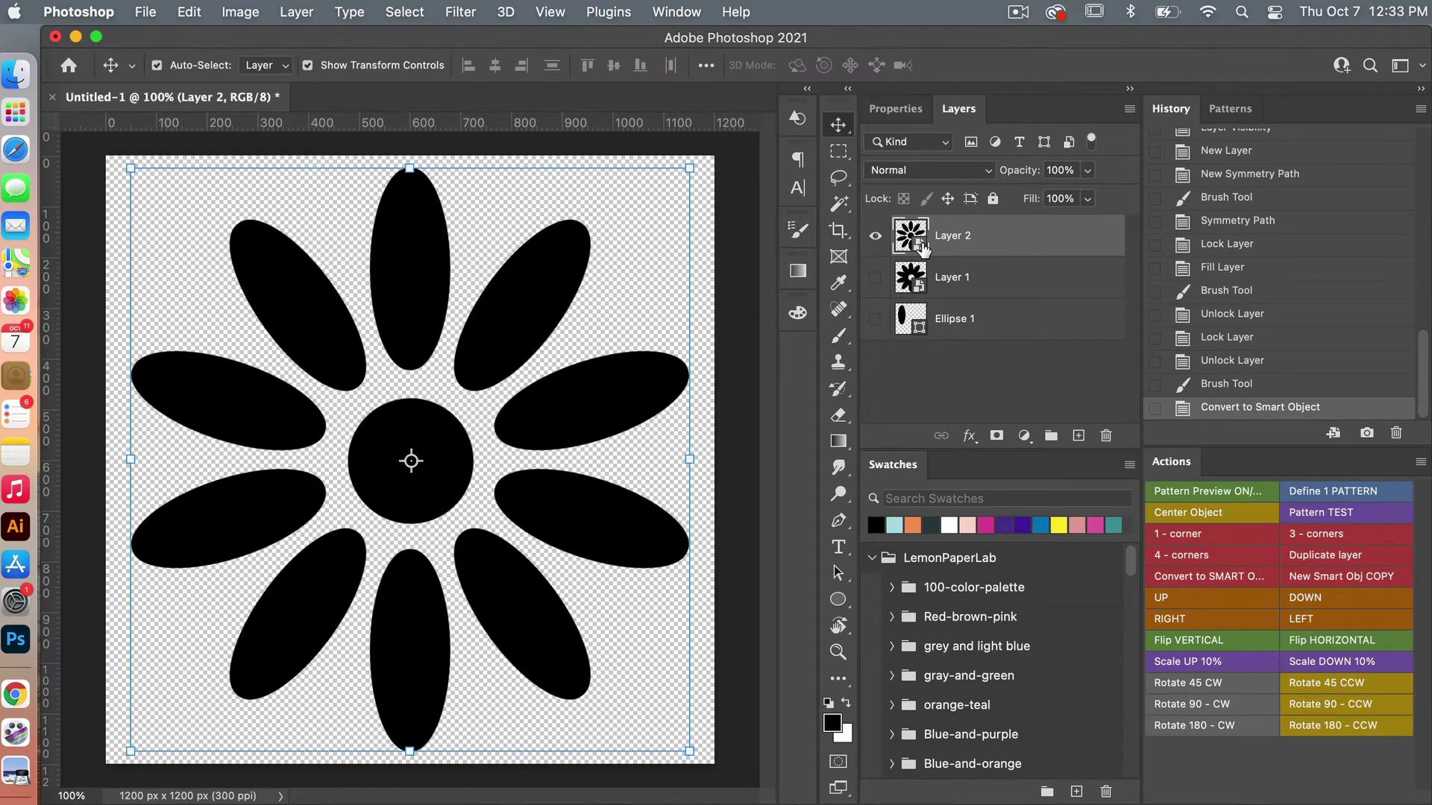
left_click_drag(690, 749, 438, 496)
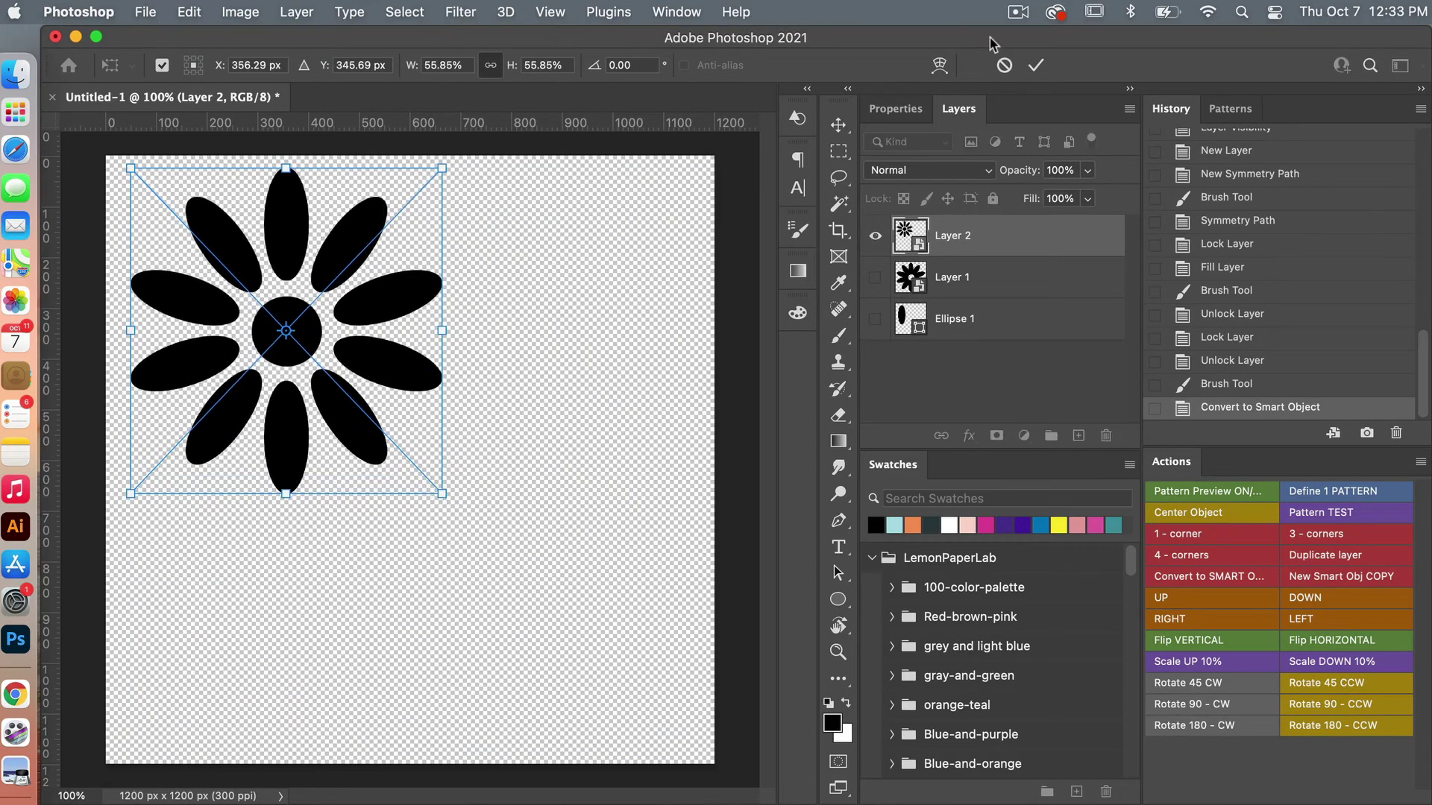
left_click(1036, 65)
- Show the joined-petal flower on Layer 1 and scale it to about 54% in the canvas's lower-right area
left_click(875, 277)
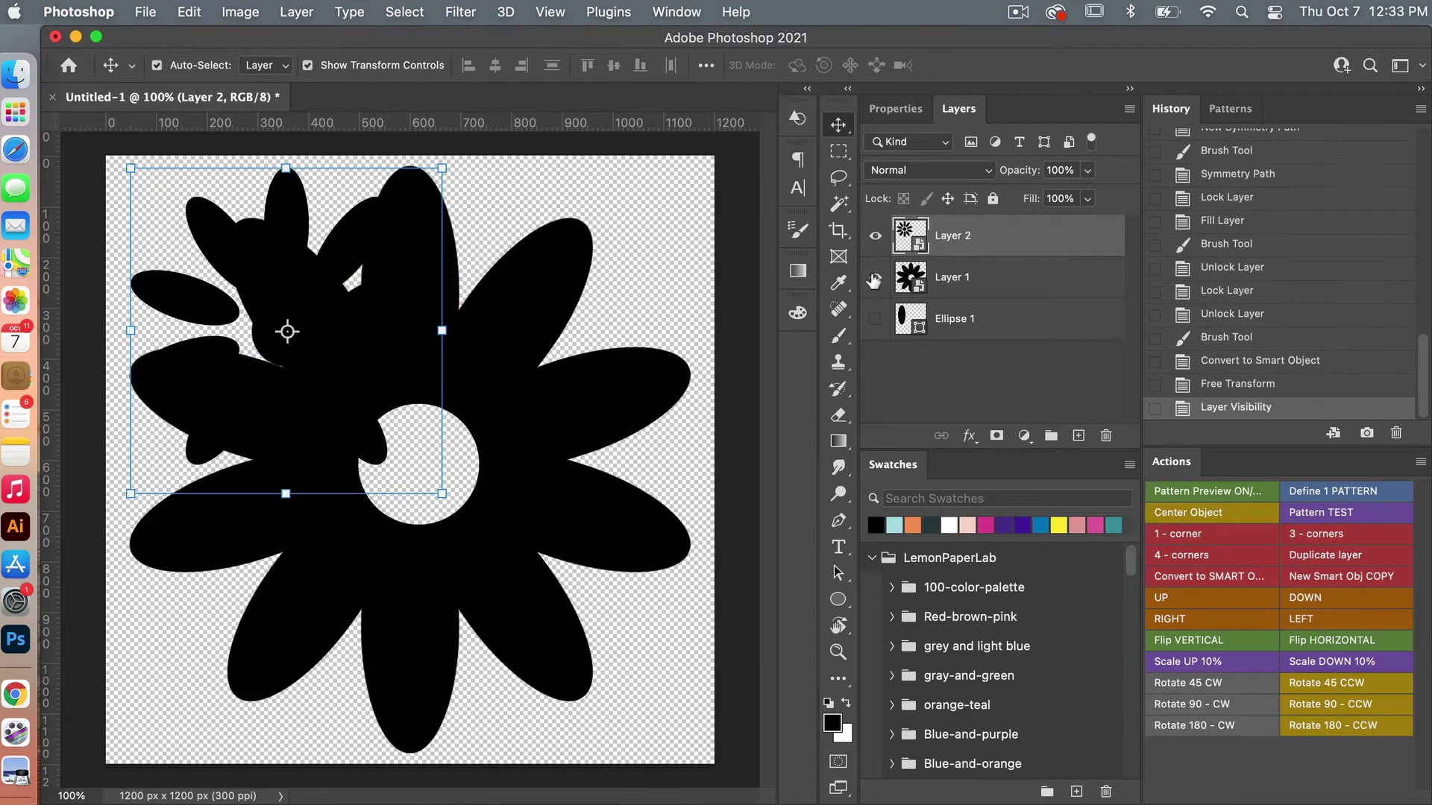
left_click(488, 269)
left_click_drag(130, 167, 421, 405)
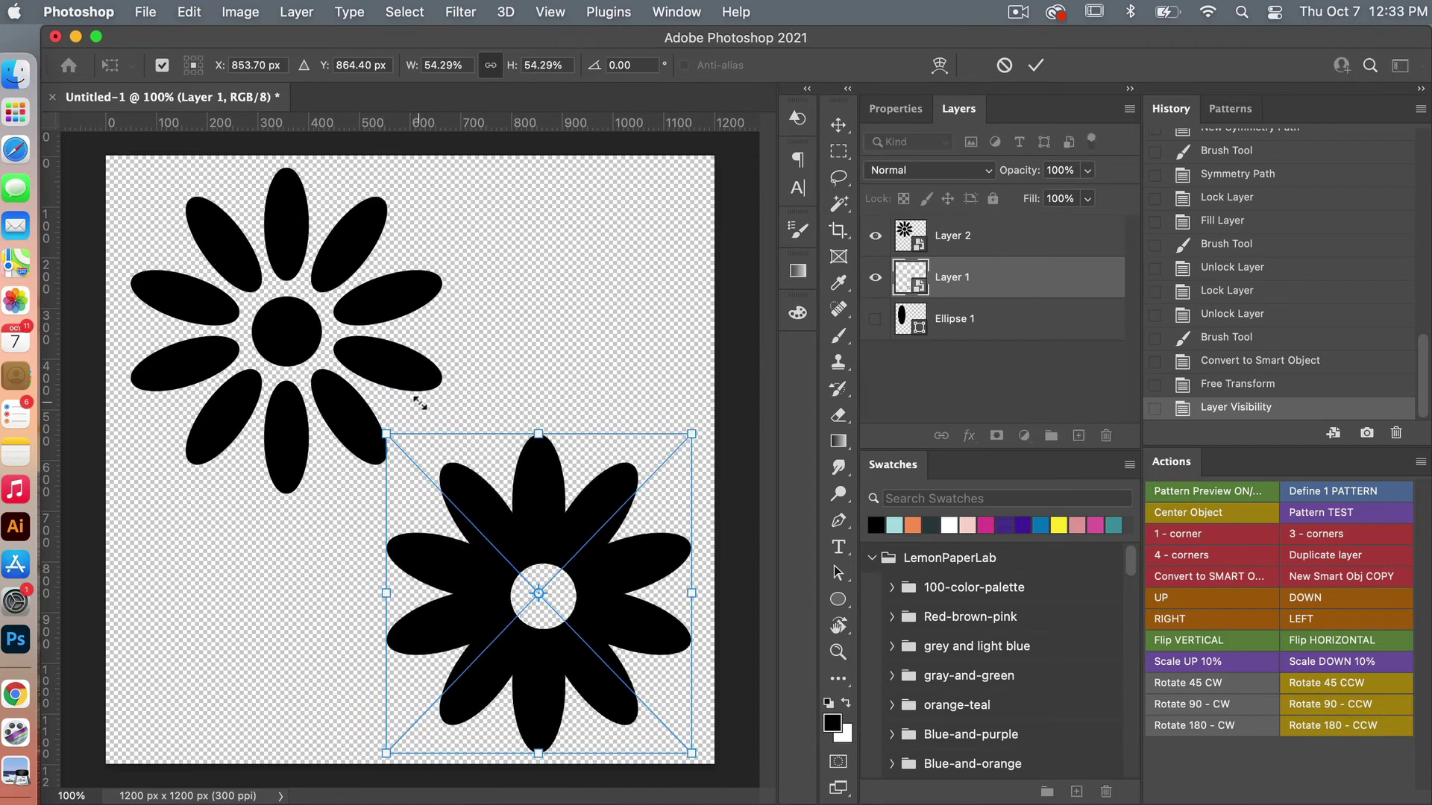
left_click(1034, 65)
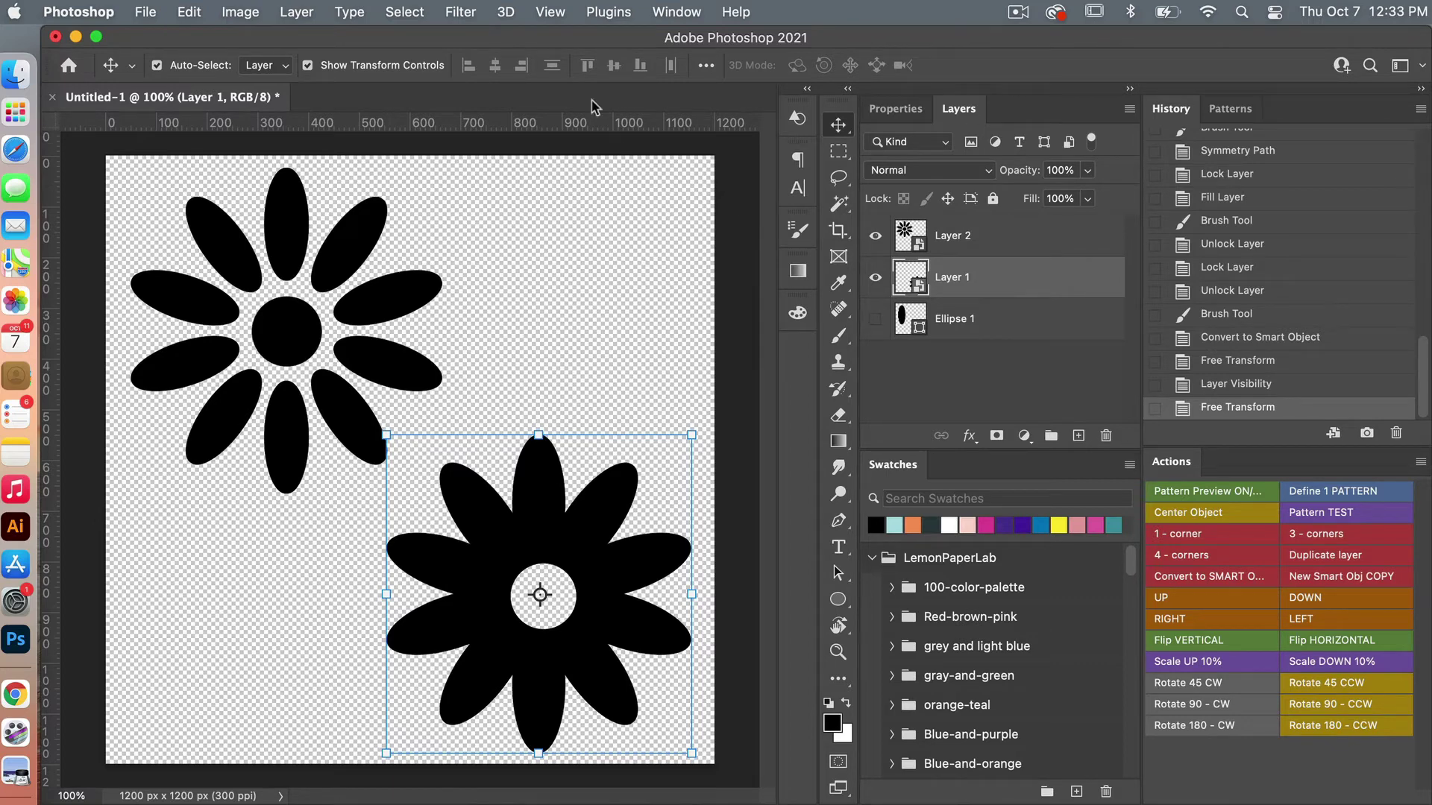
- Turn on Pattern Preview to display the two flowers as a repeating tile at 33.33% view
left_click(552, 13)
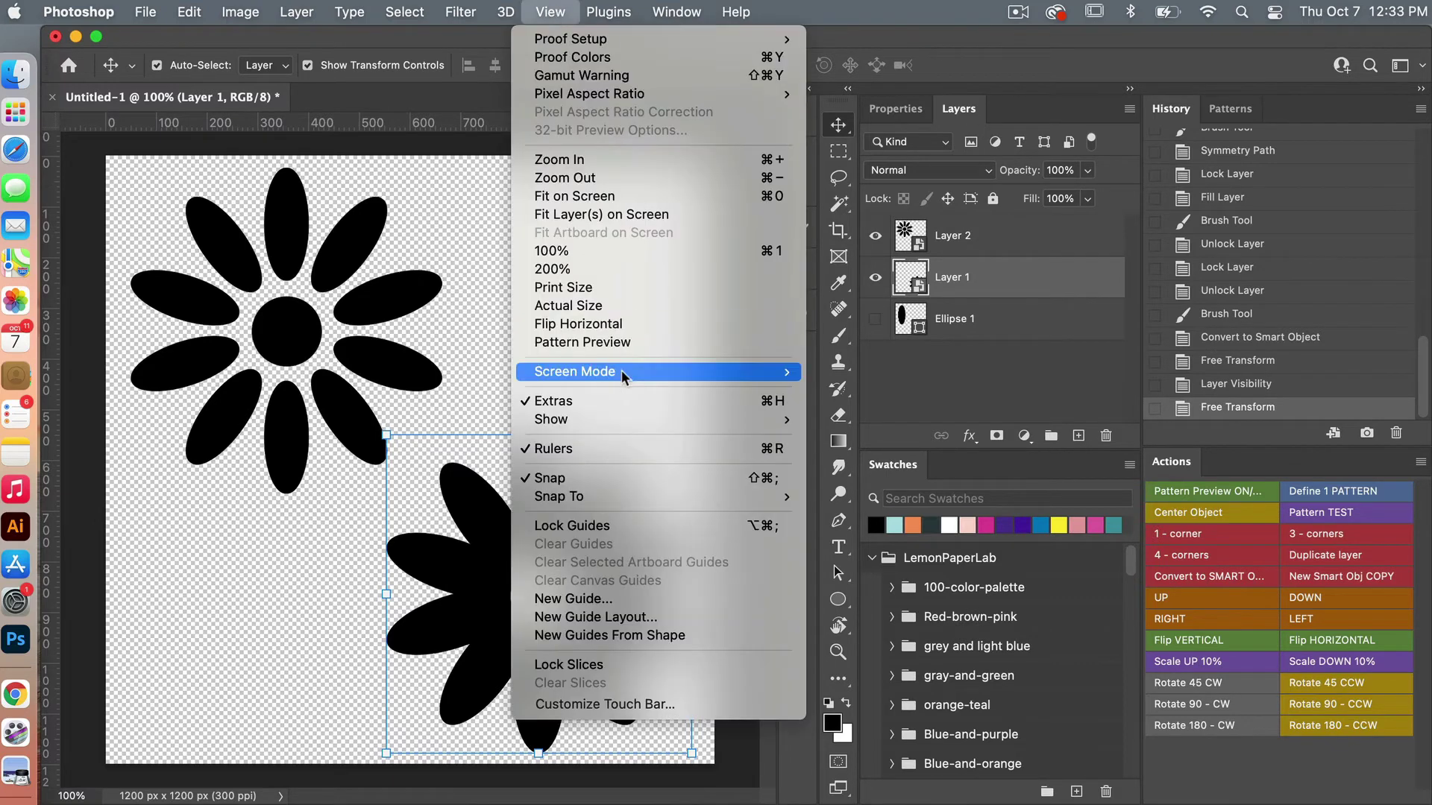
left_click(629, 342)
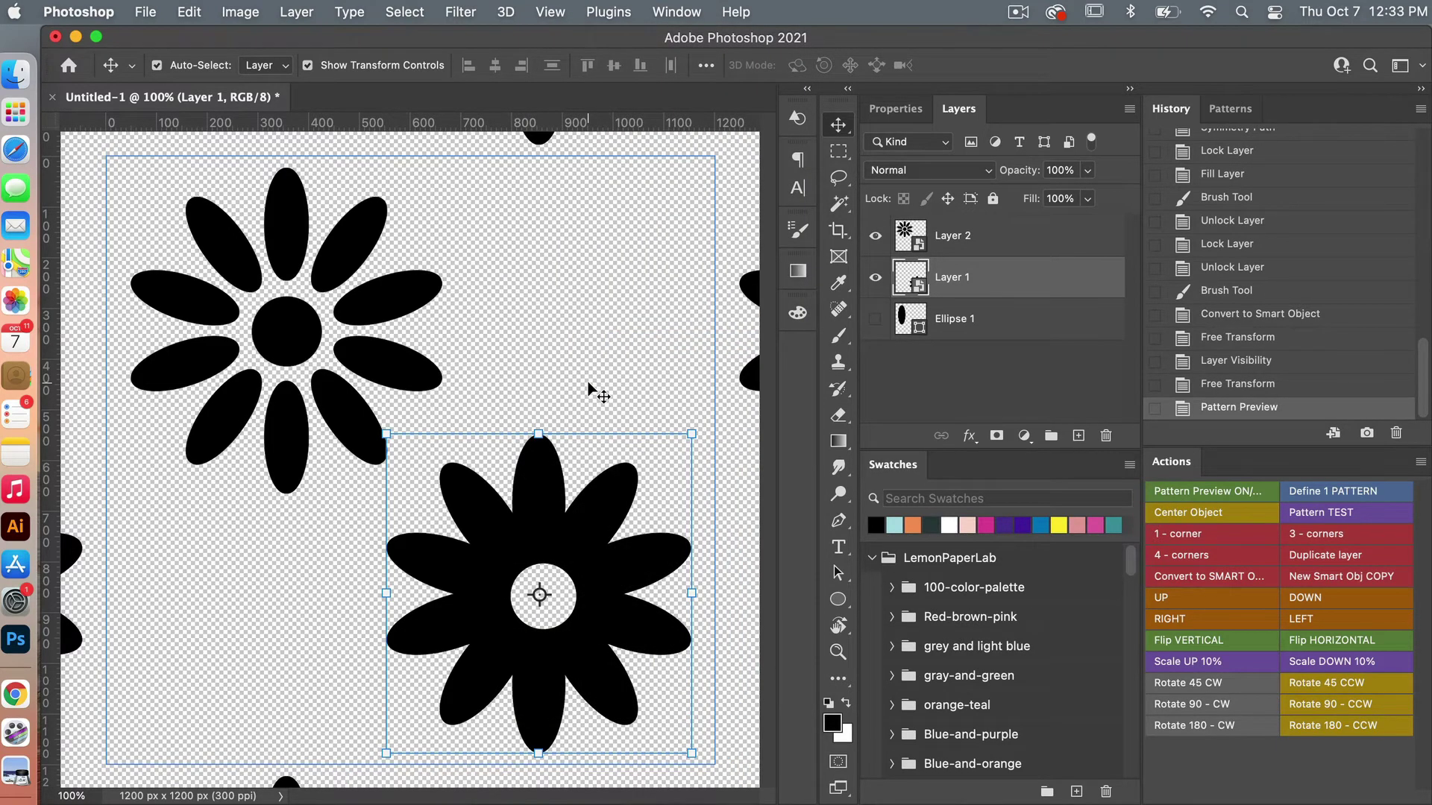
key("super+minus")
key("super+minus")
key("super+minus")
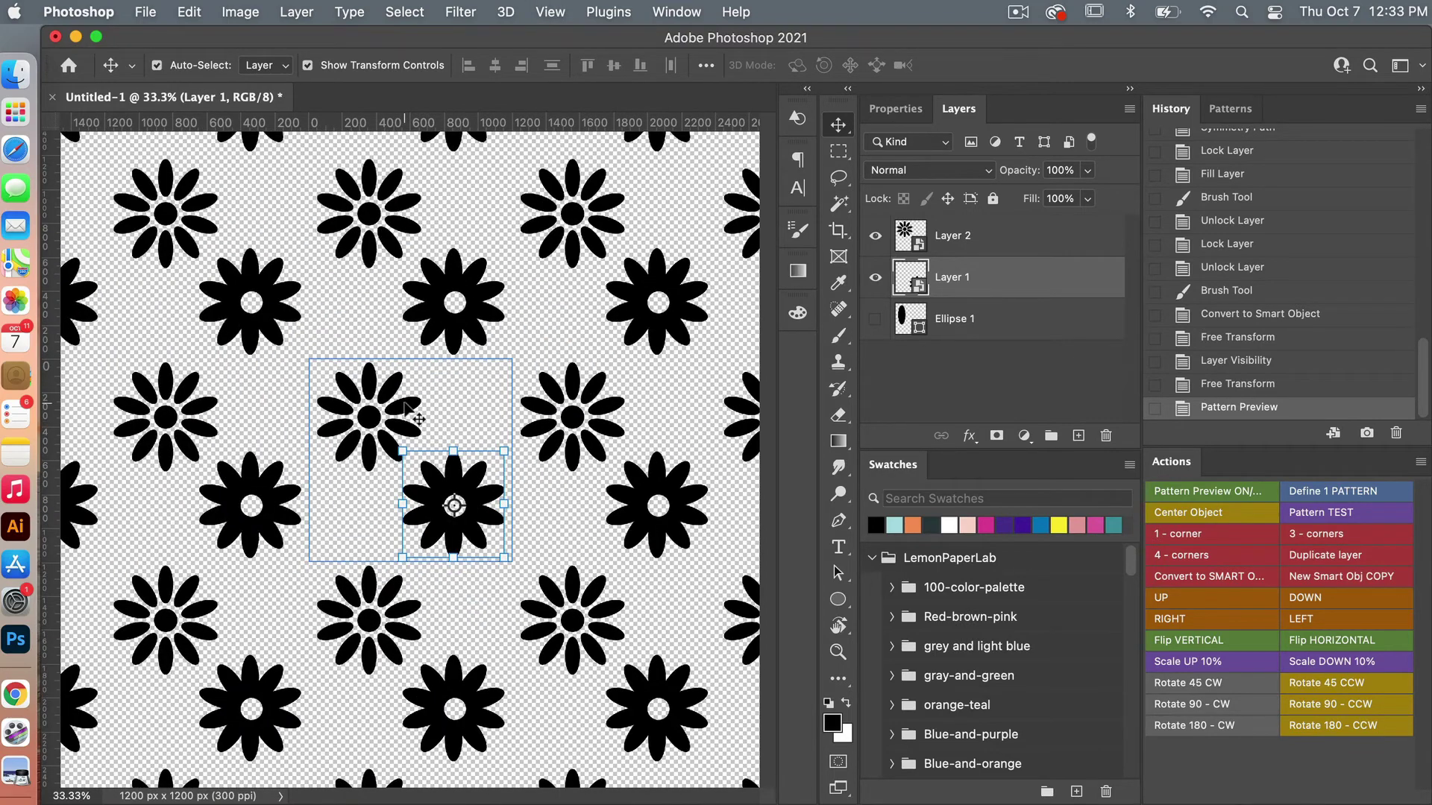
- Move the separated-petal flower onto the tile's upper-left corner and the joined-petal flower to the tile's centre
left_click_drag(433, 428, 347, 349)
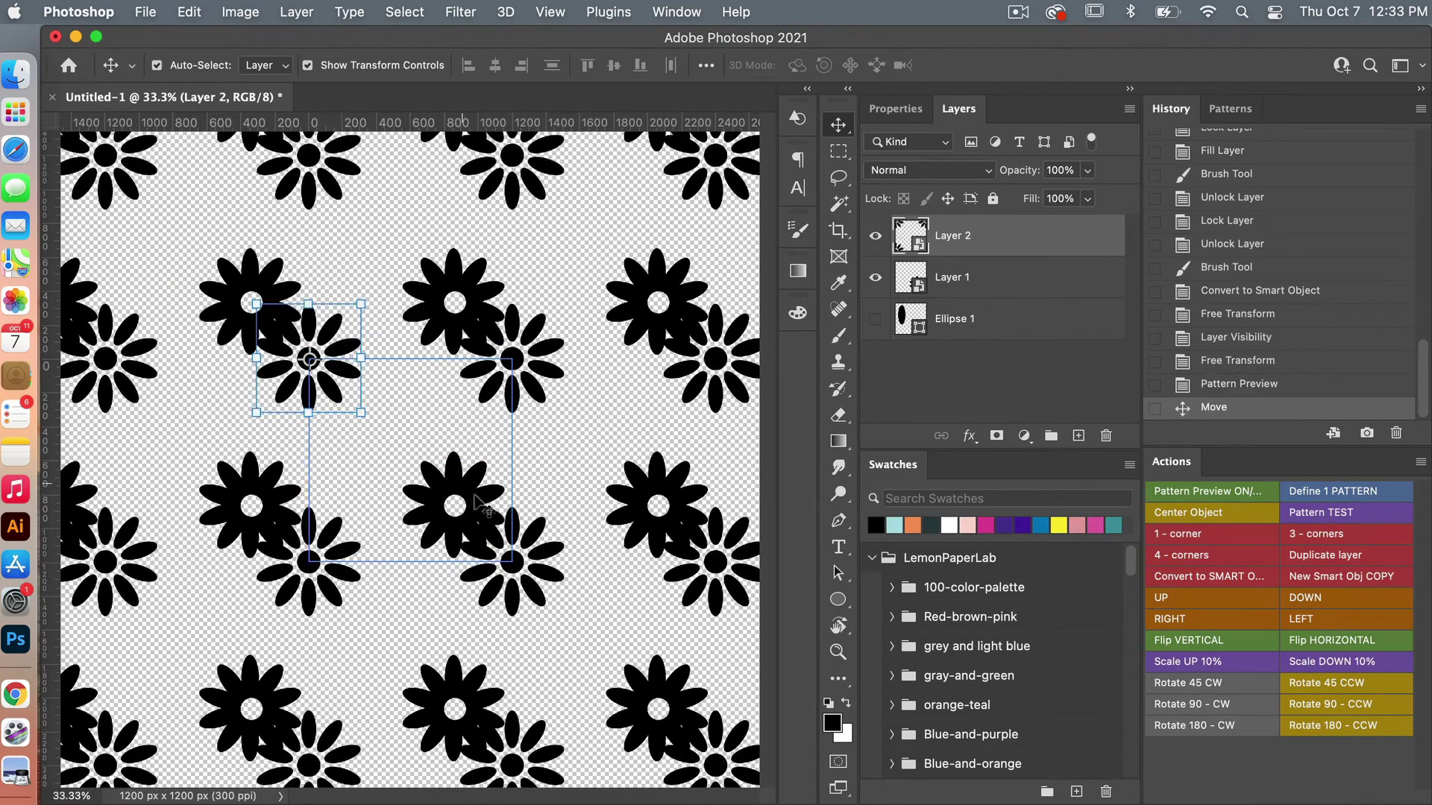
left_click_drag(458, 457, 413, 419)
left_click(494, 449)
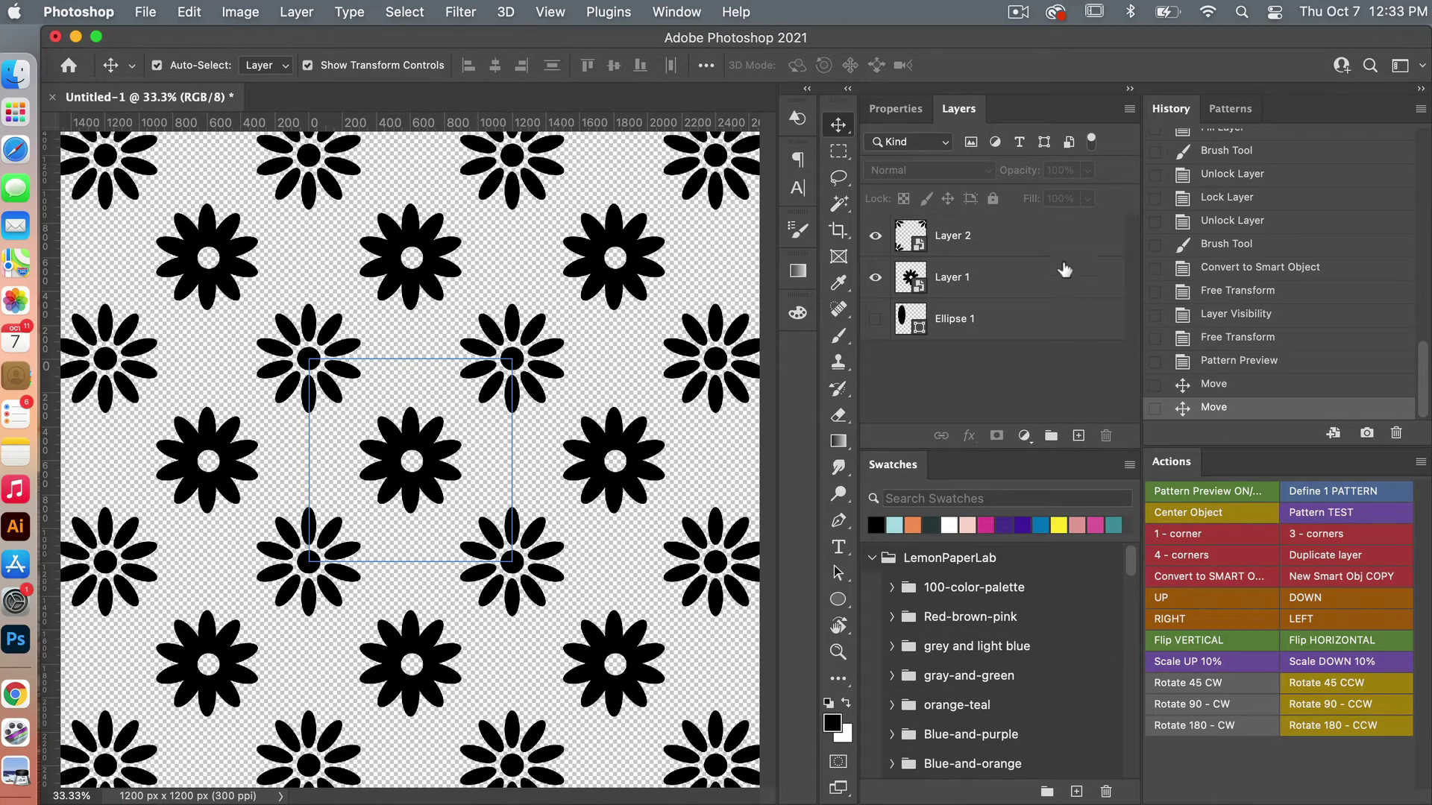
- Add a Solid Color fill layer in dark slate #333e3f directly above the Ellipse 1 layer as the pattern background
left_click(1021, 325)
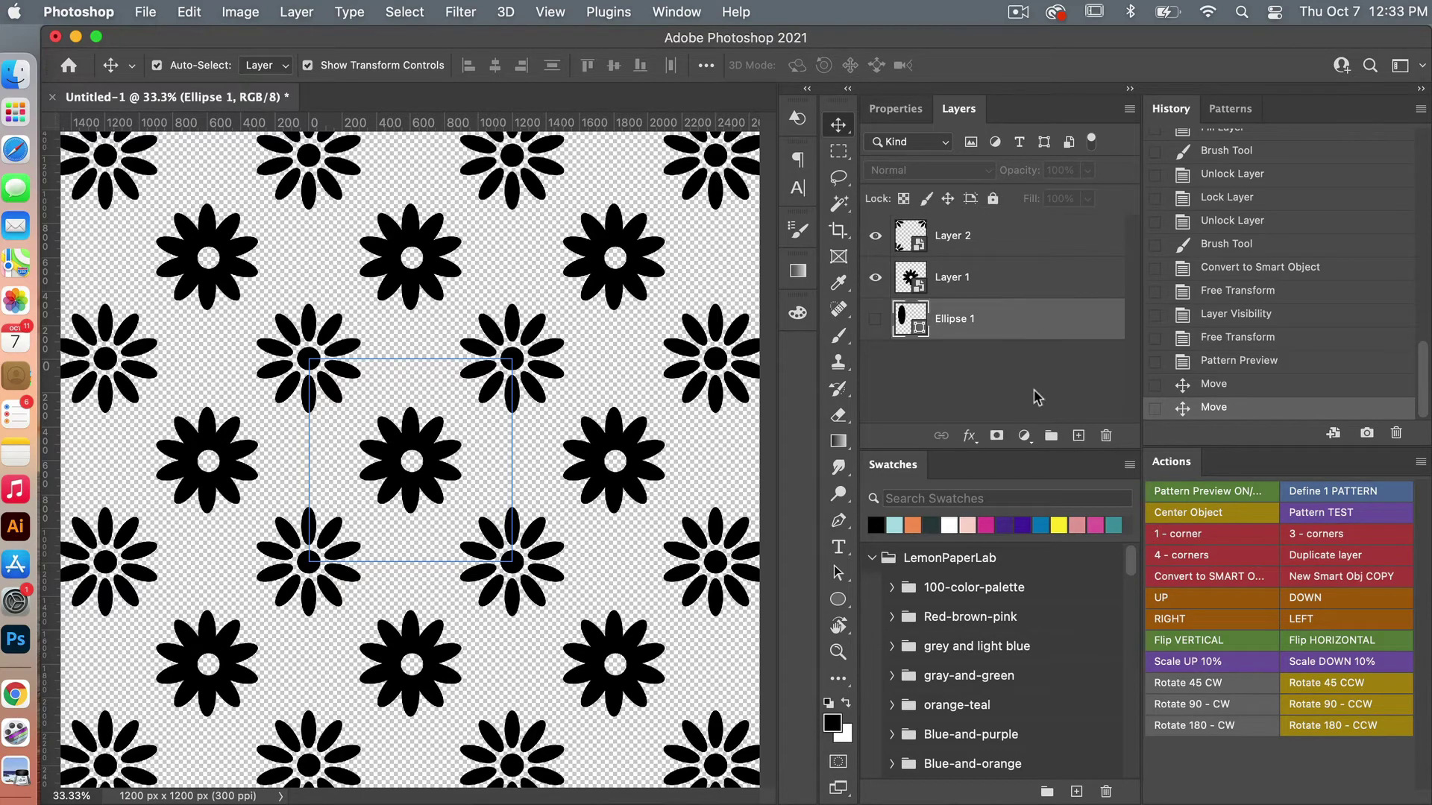
left_click(1023, 435)
left_click(1060, 457)
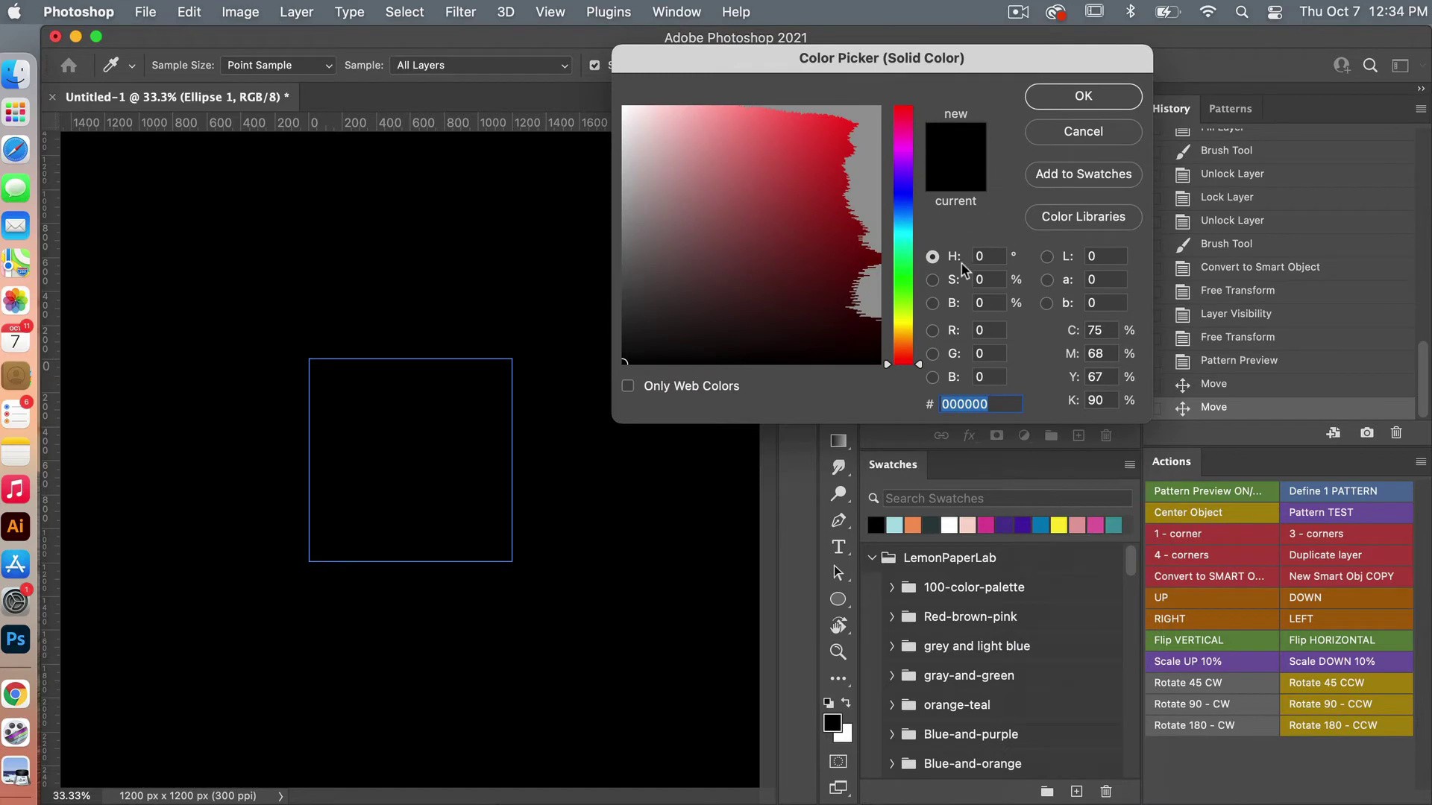
scroll(995, 632, "down", 10)
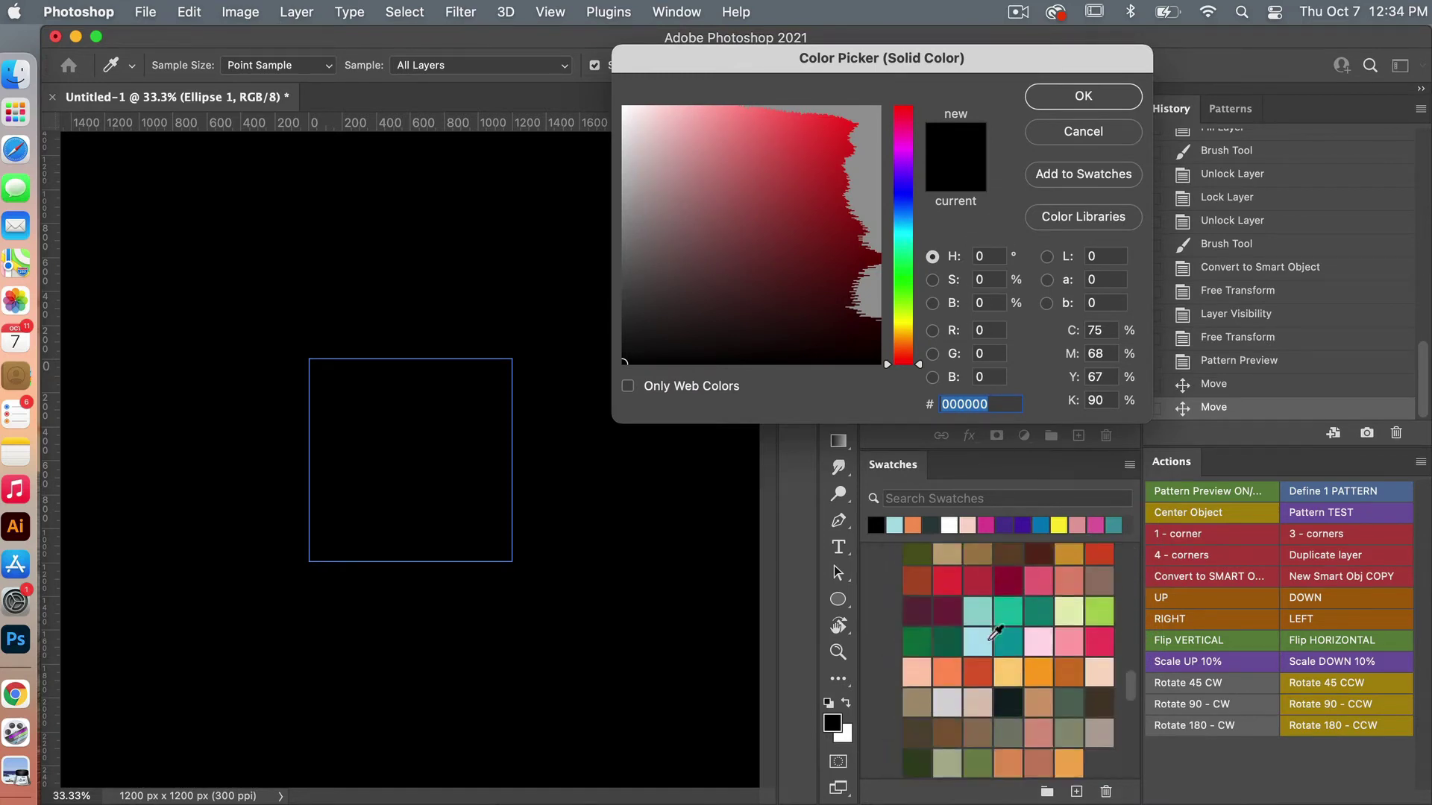
scroll(996, 633, "down", 10)
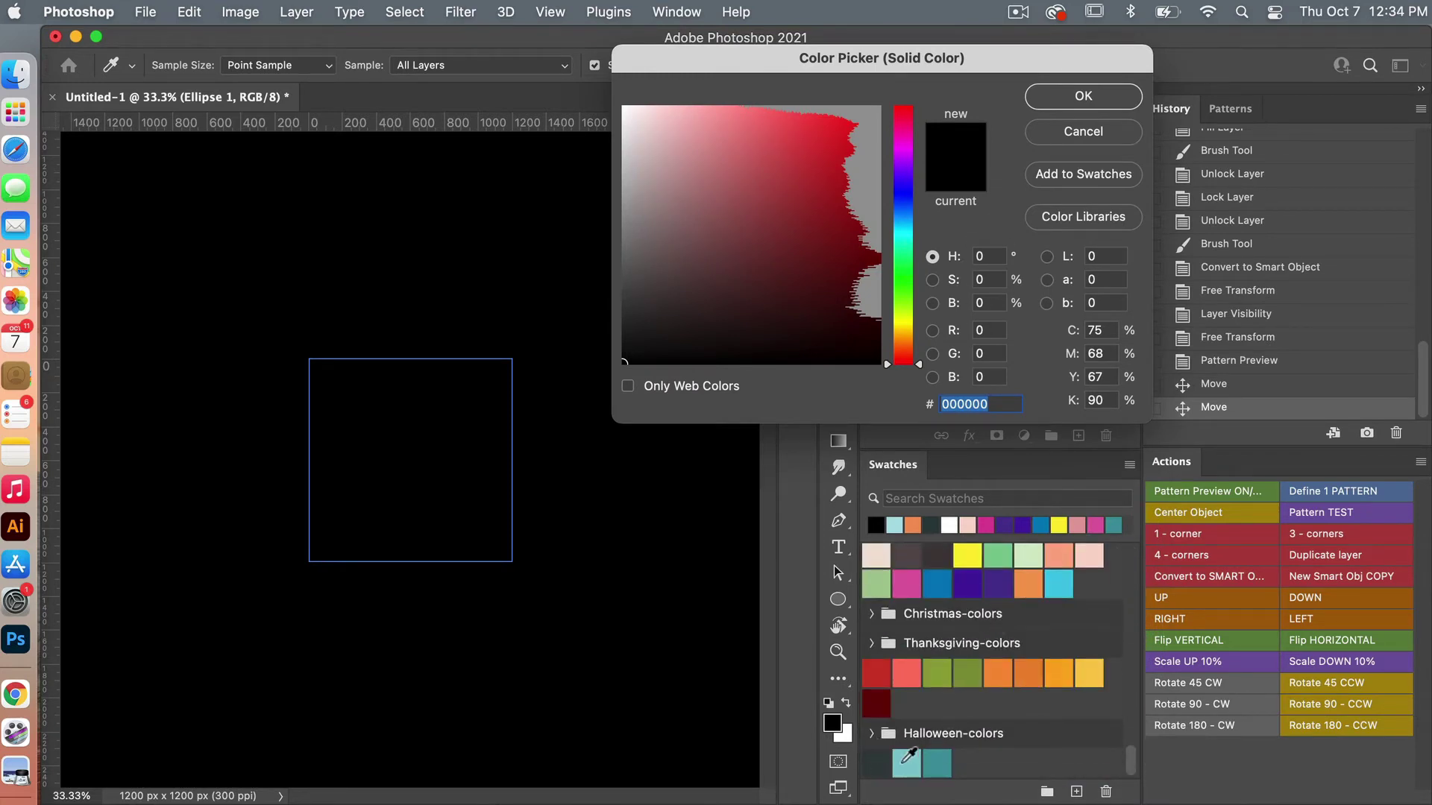
left_click(883, 760)
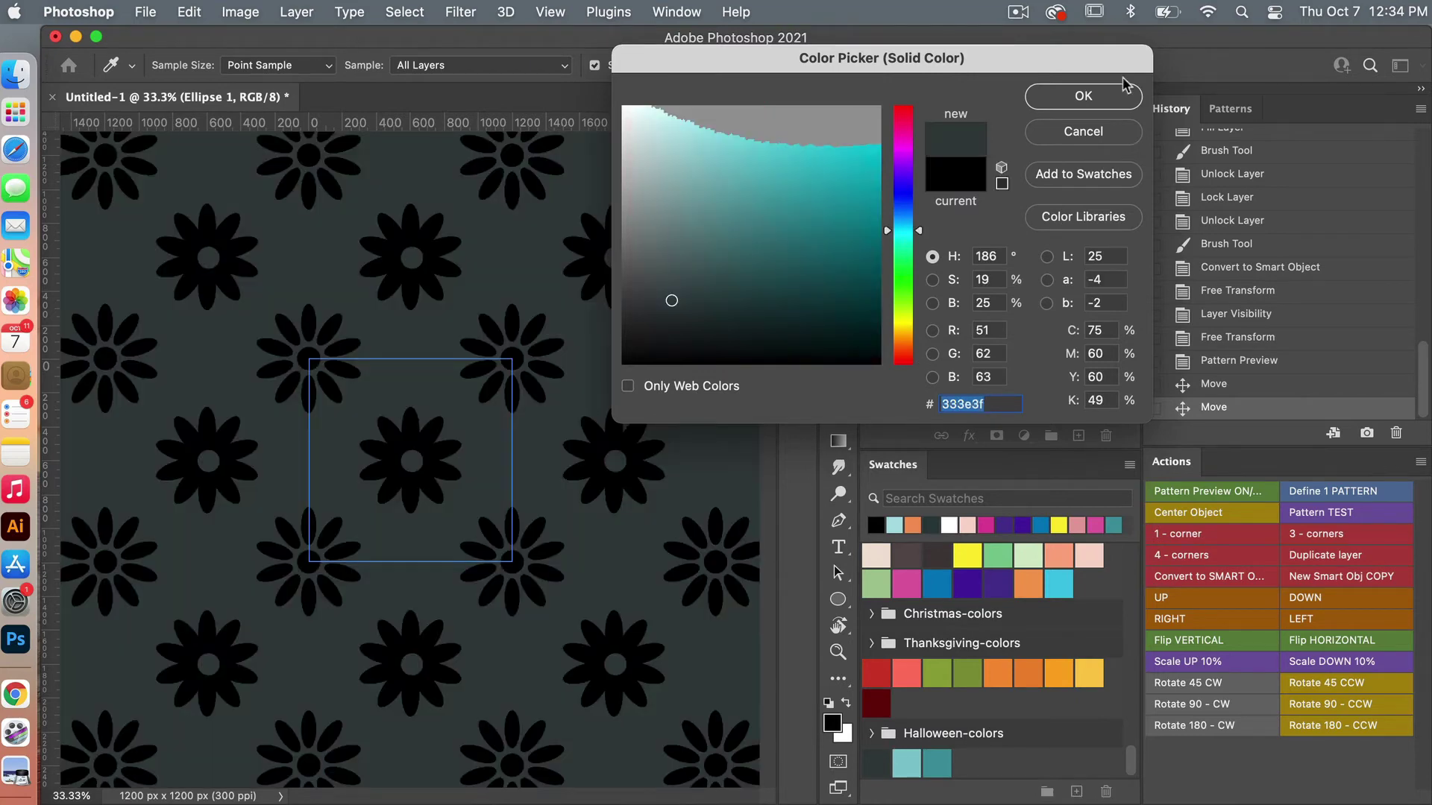
left_click(1083, 97)
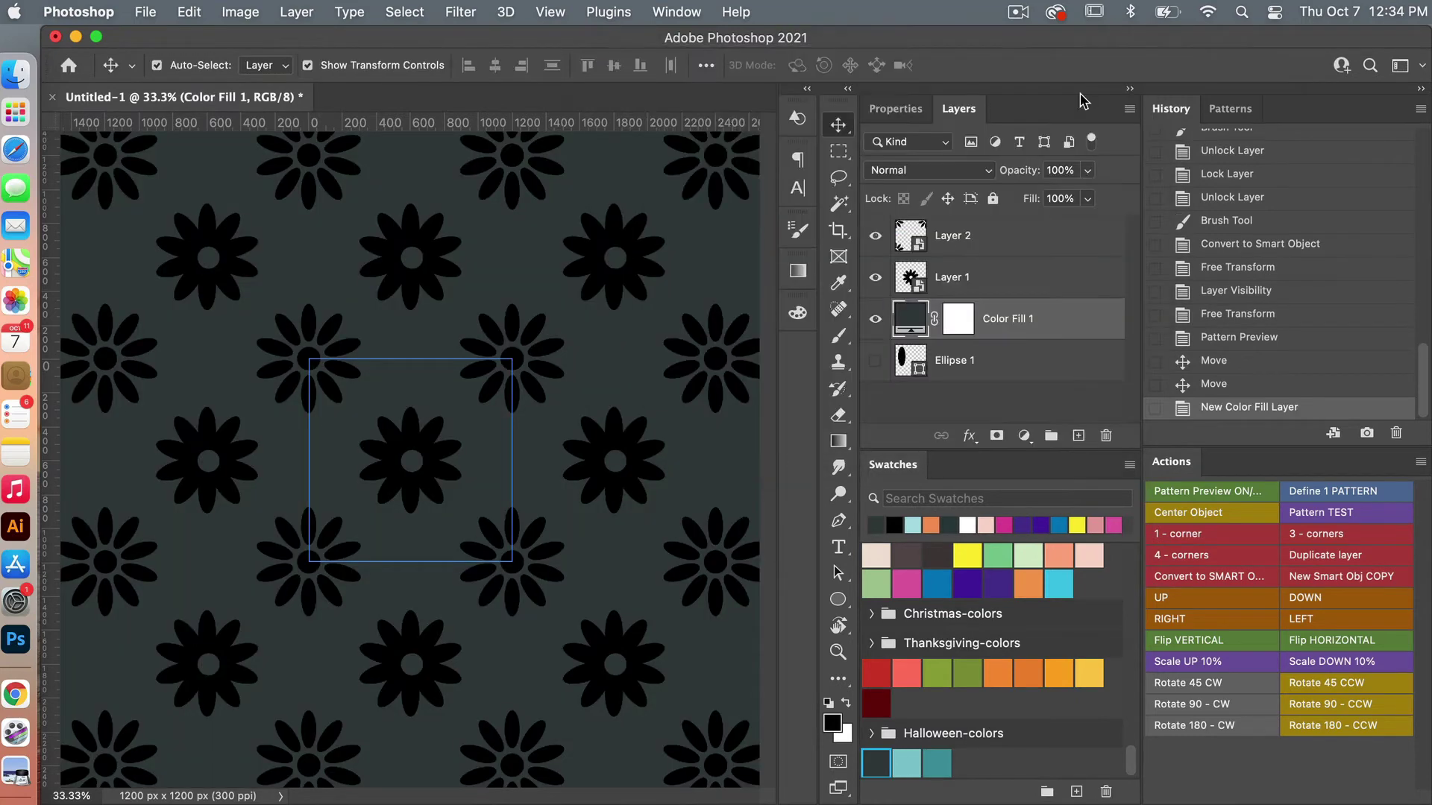
- Colour the joined-petal flower on Layer 1 with a clipped Solid Color fill layer in light teal #84c9d0
left_click(986, 280)
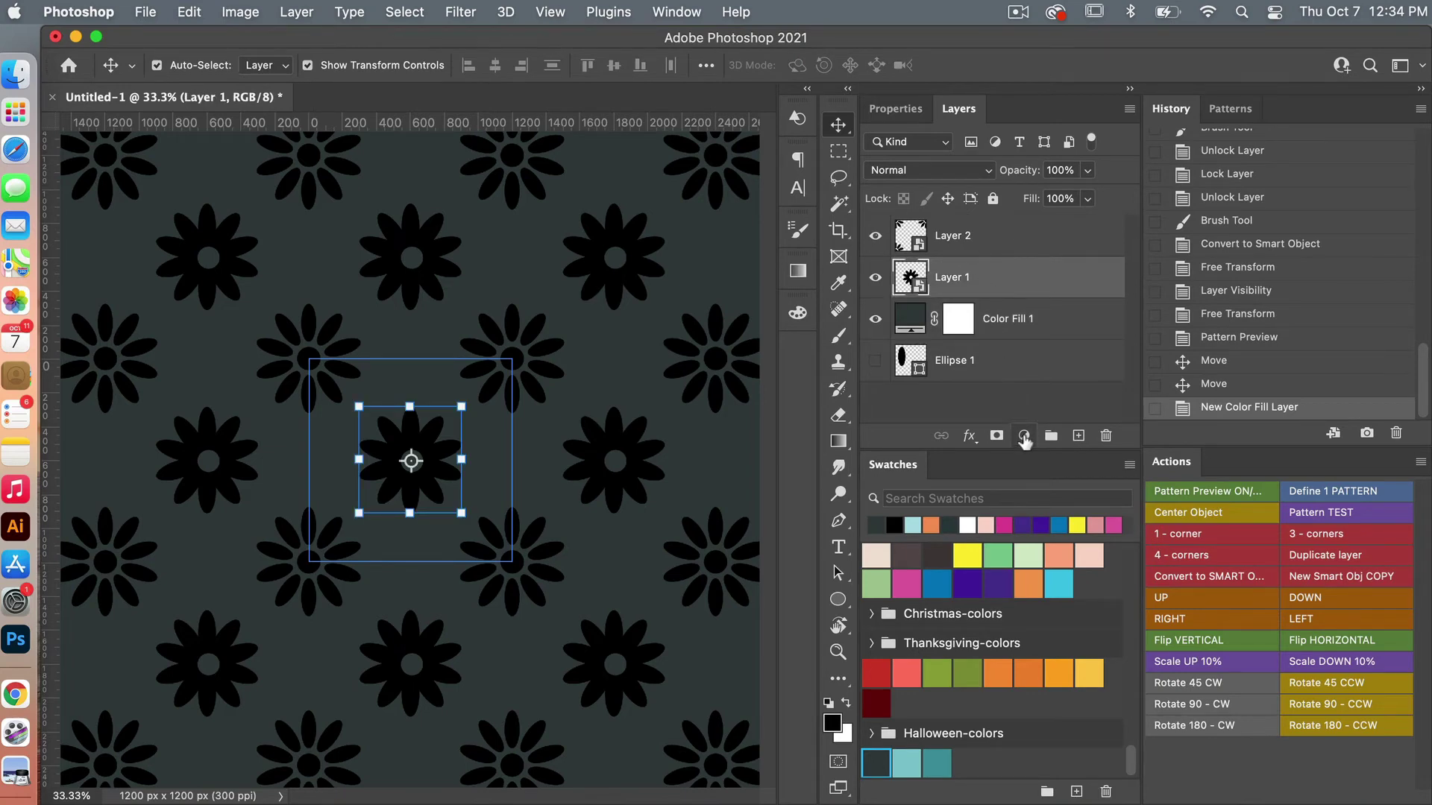
left_click(1024, 438)
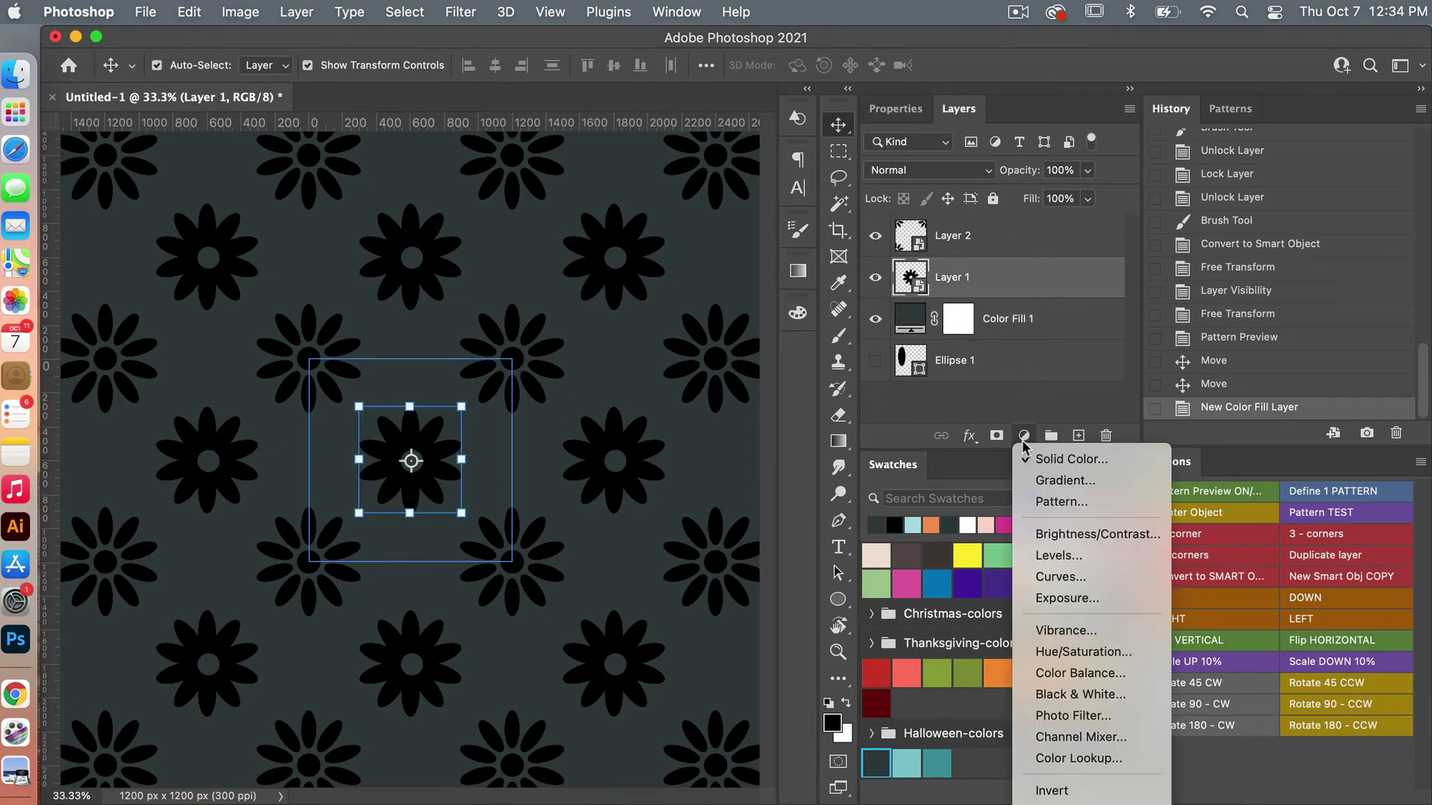
left_click(1073, 463)
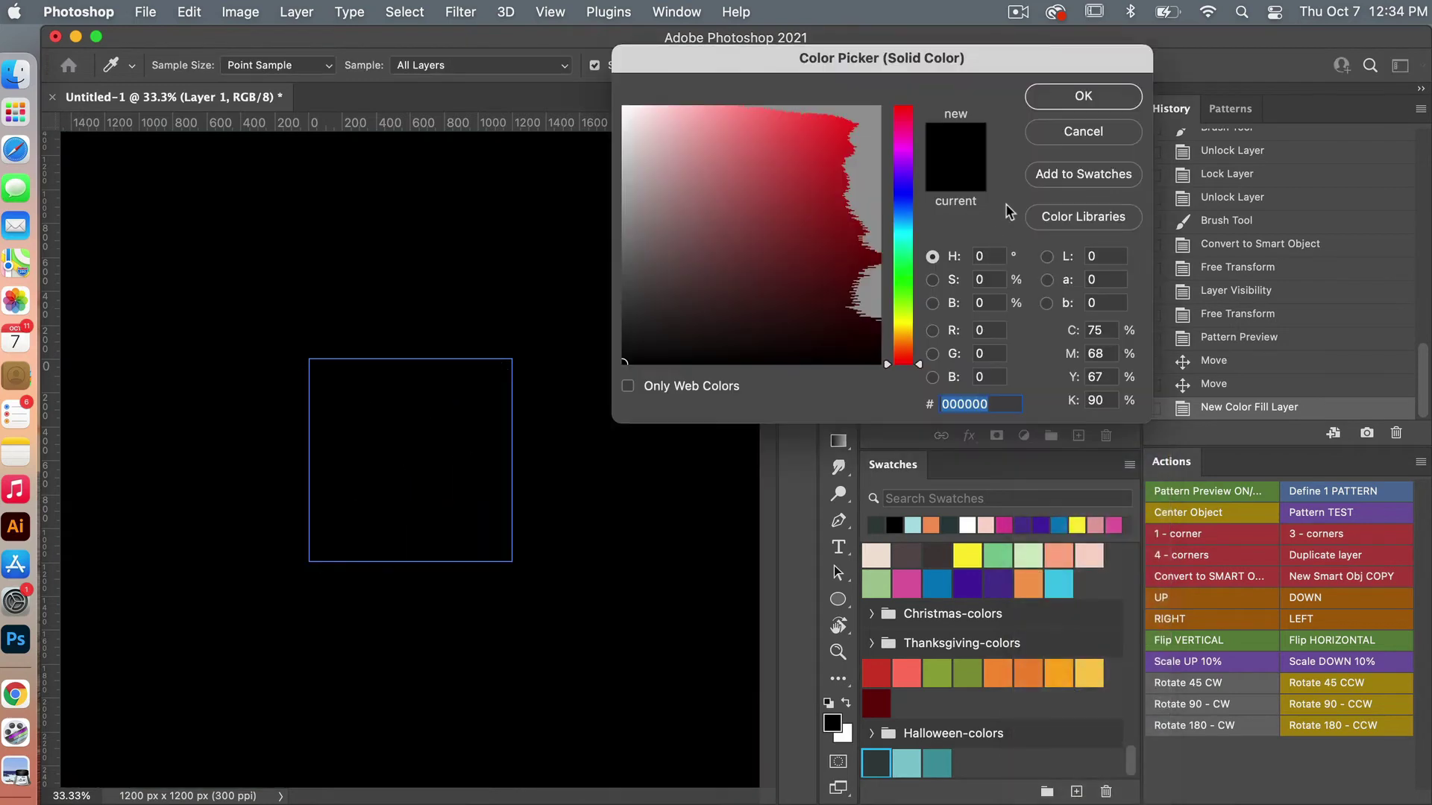
left_click(907, 766)
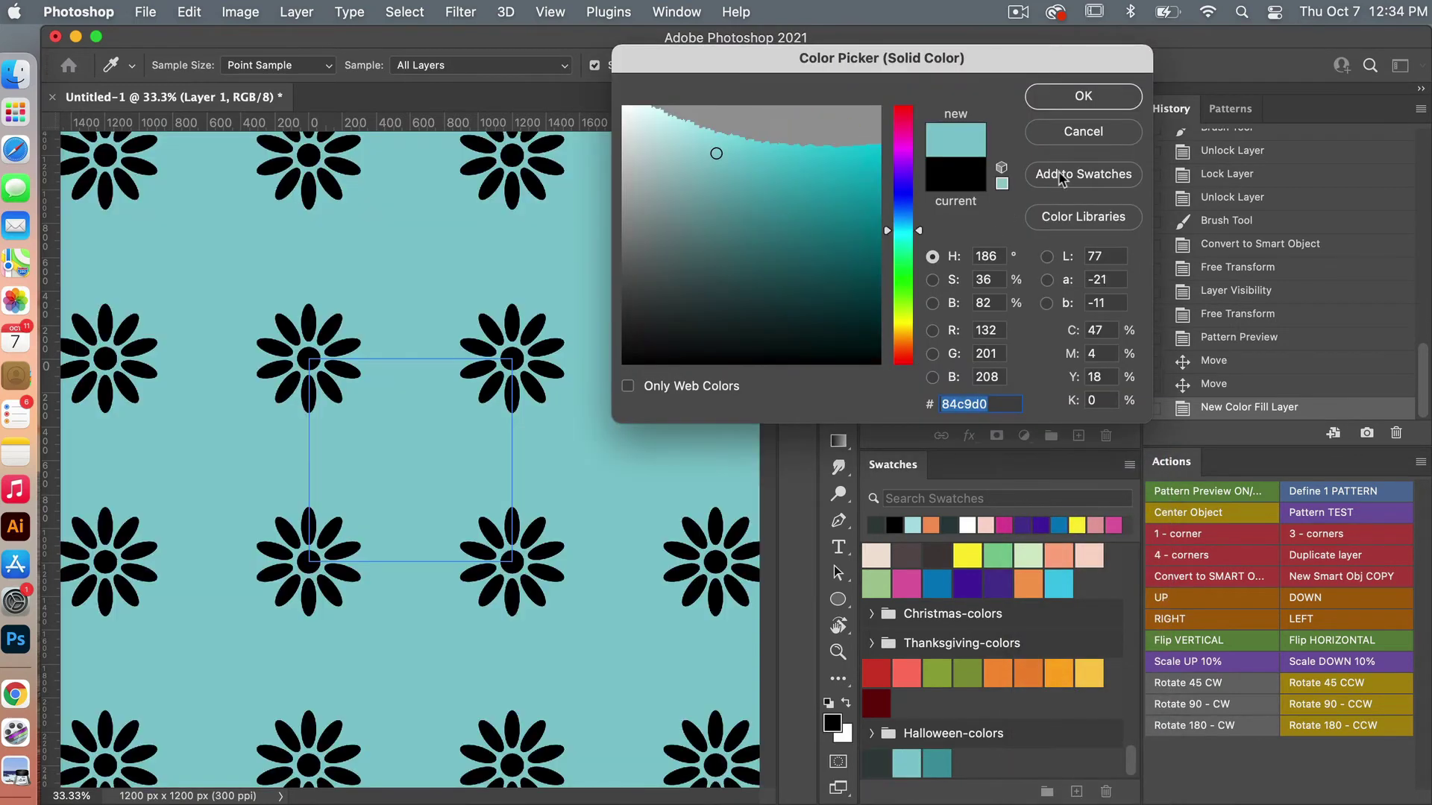
left_click(1083, 99)
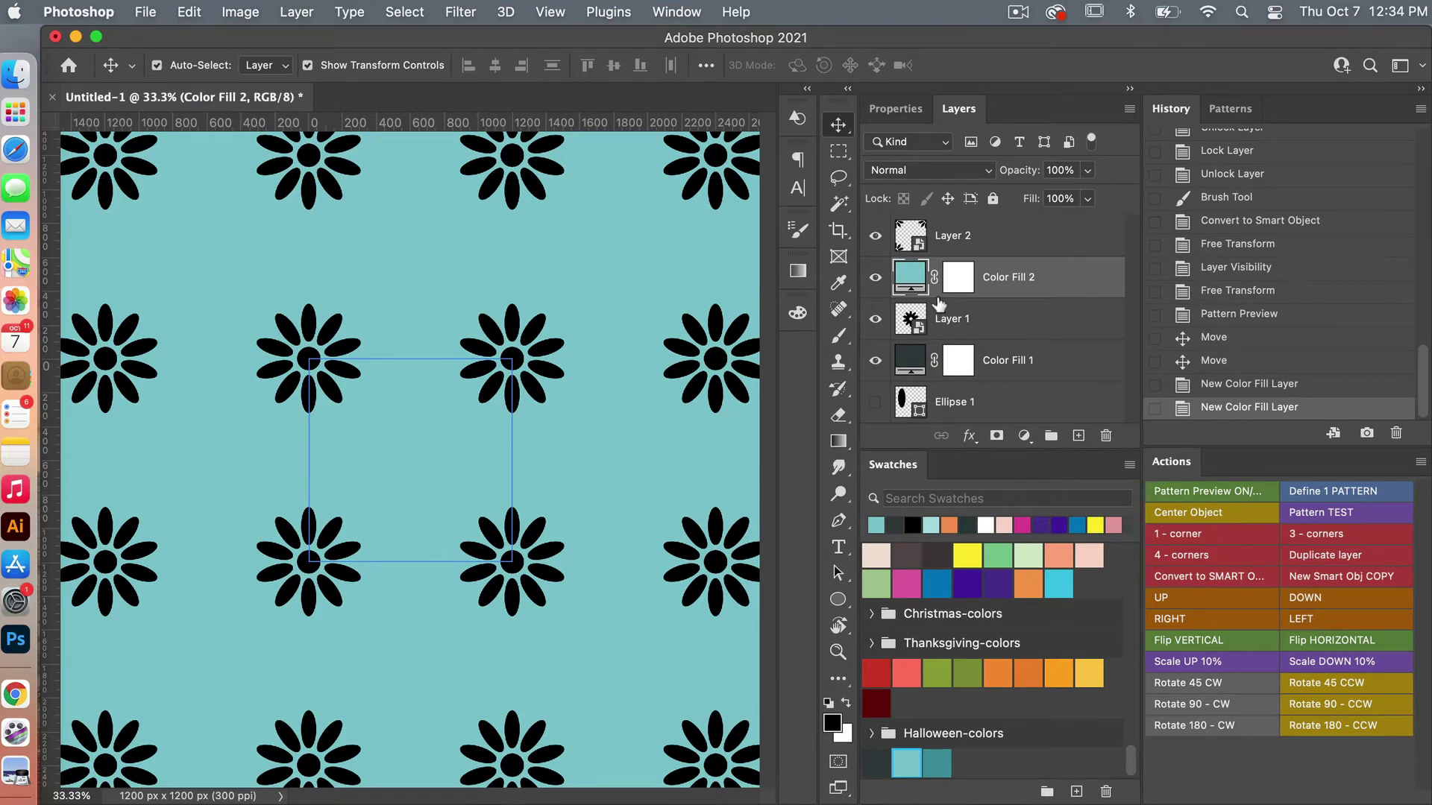
left_click(939, 304, "alt")
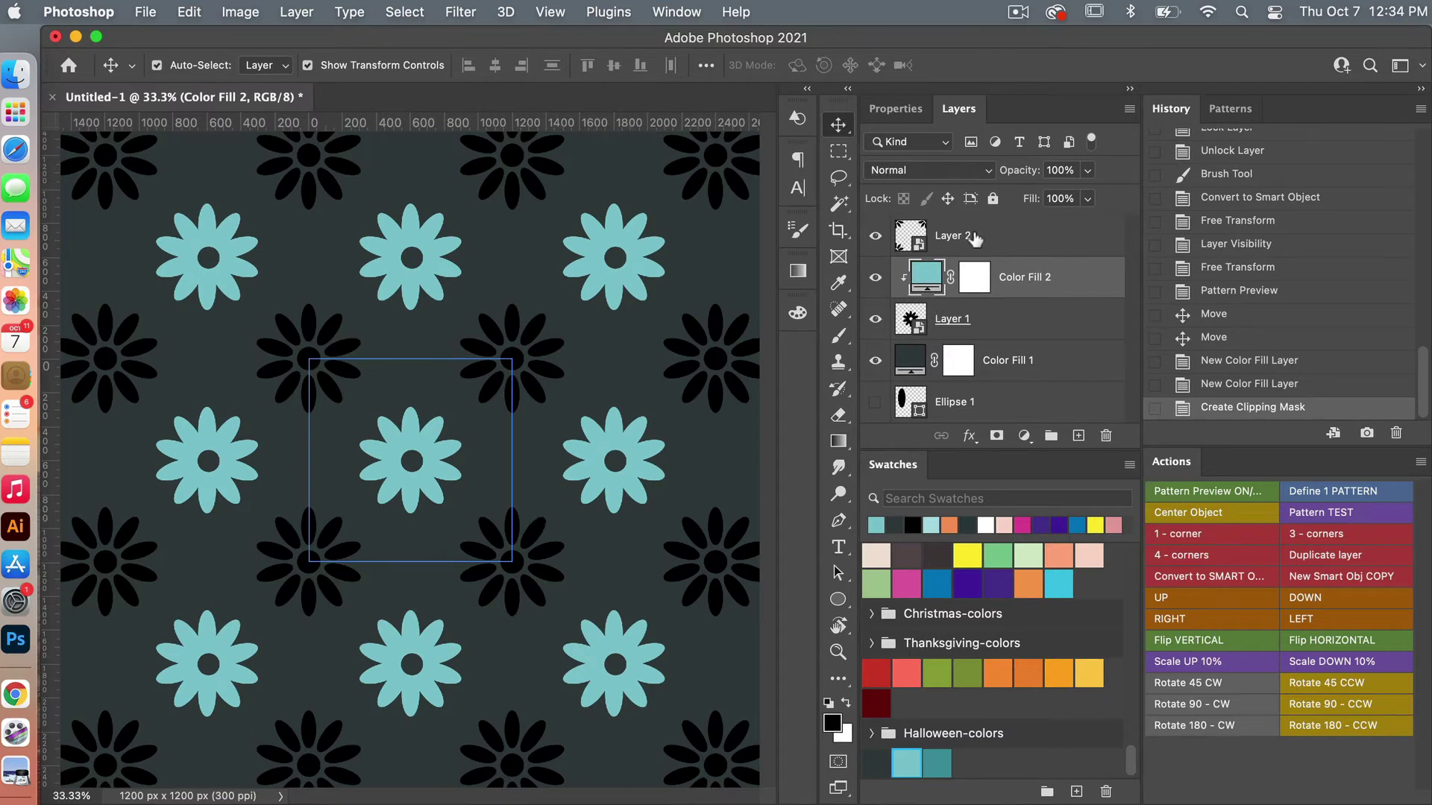
- Colour the separated-petal flower on Layer 2 with a clipped Solid Color fill layer in teal #4297a0
left_click(973, 237)
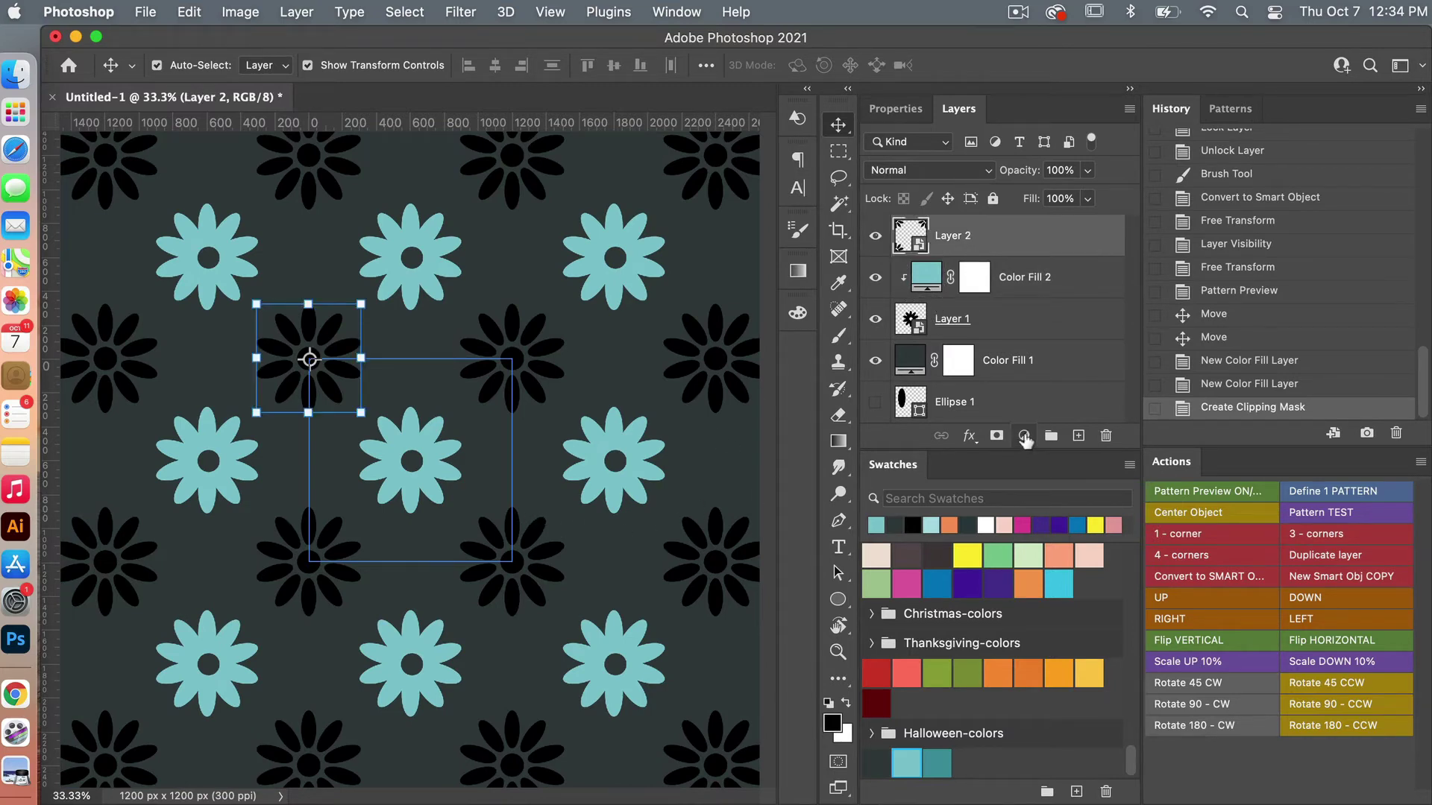
left_click(1025, 441)
left_click(1059, 456)
left_click(936, 760)
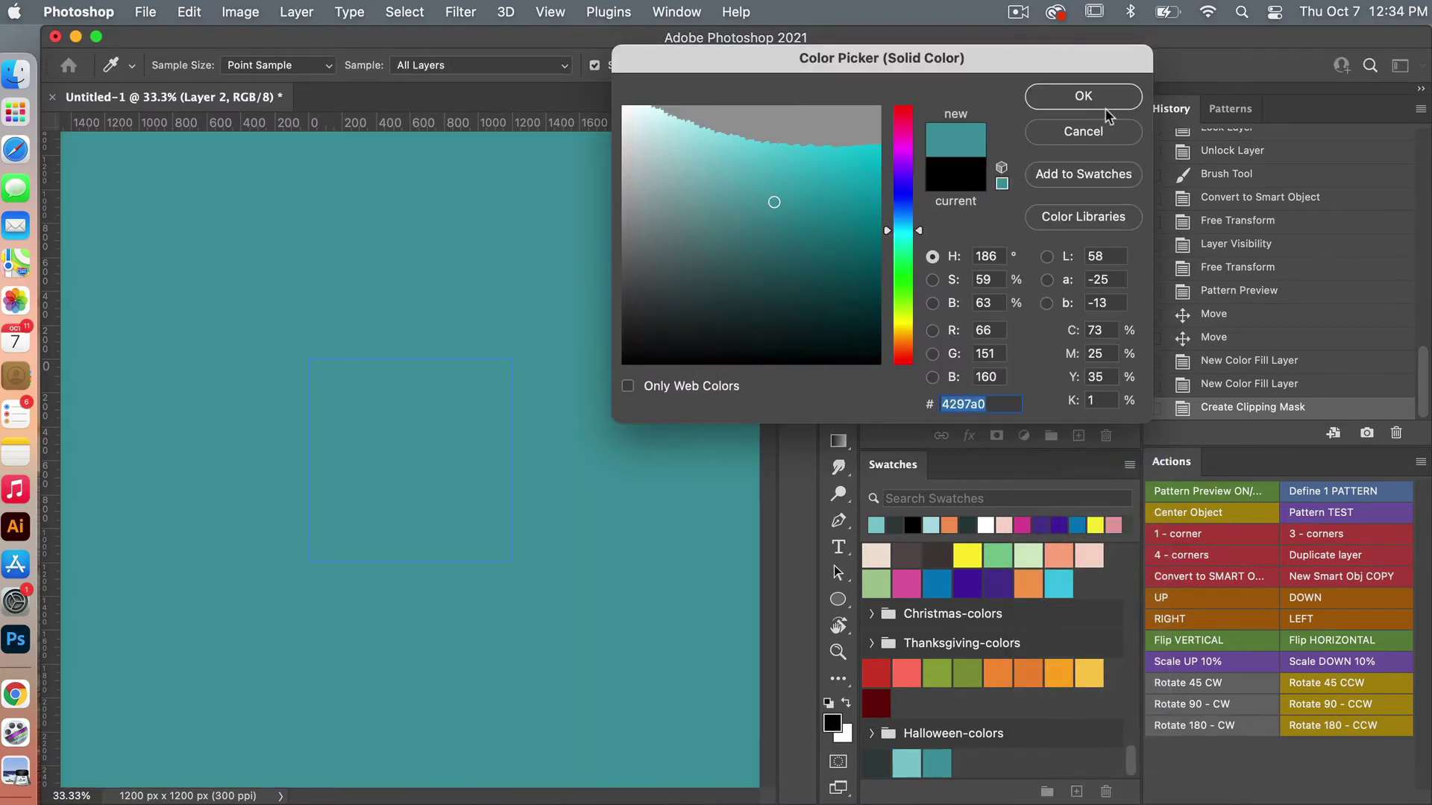
left_click(1085, 97)
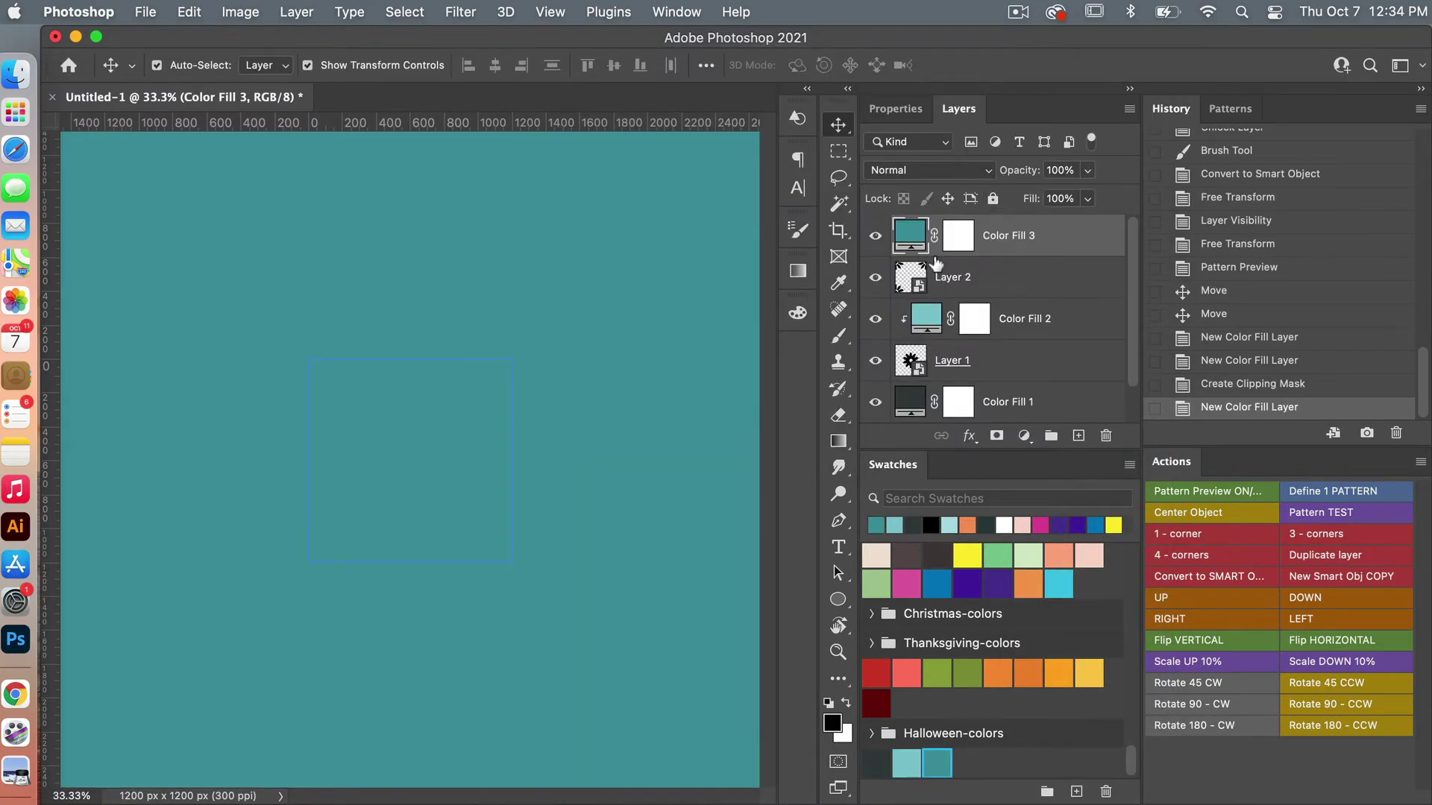
right_click(1043, 239)
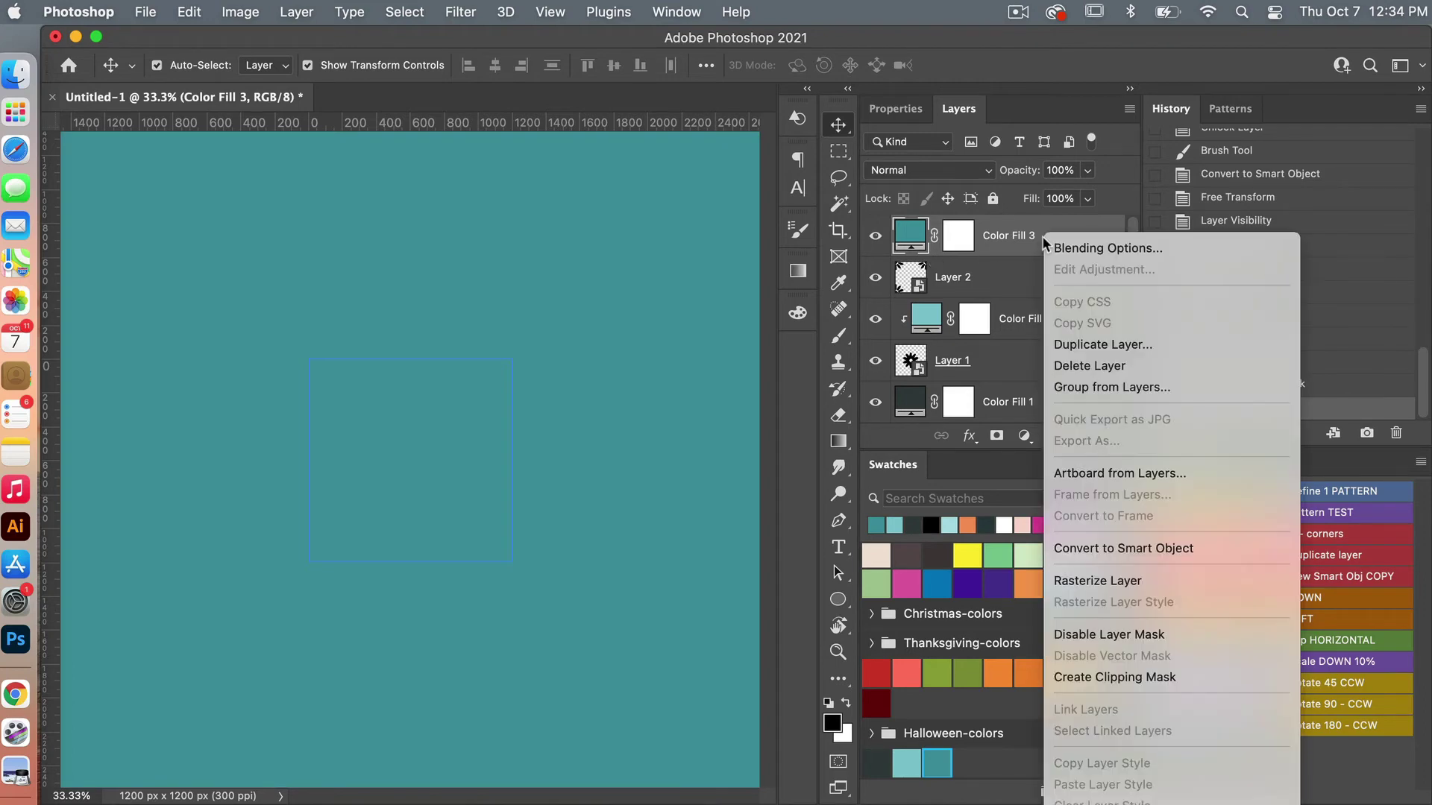
left_click(1177, 679)
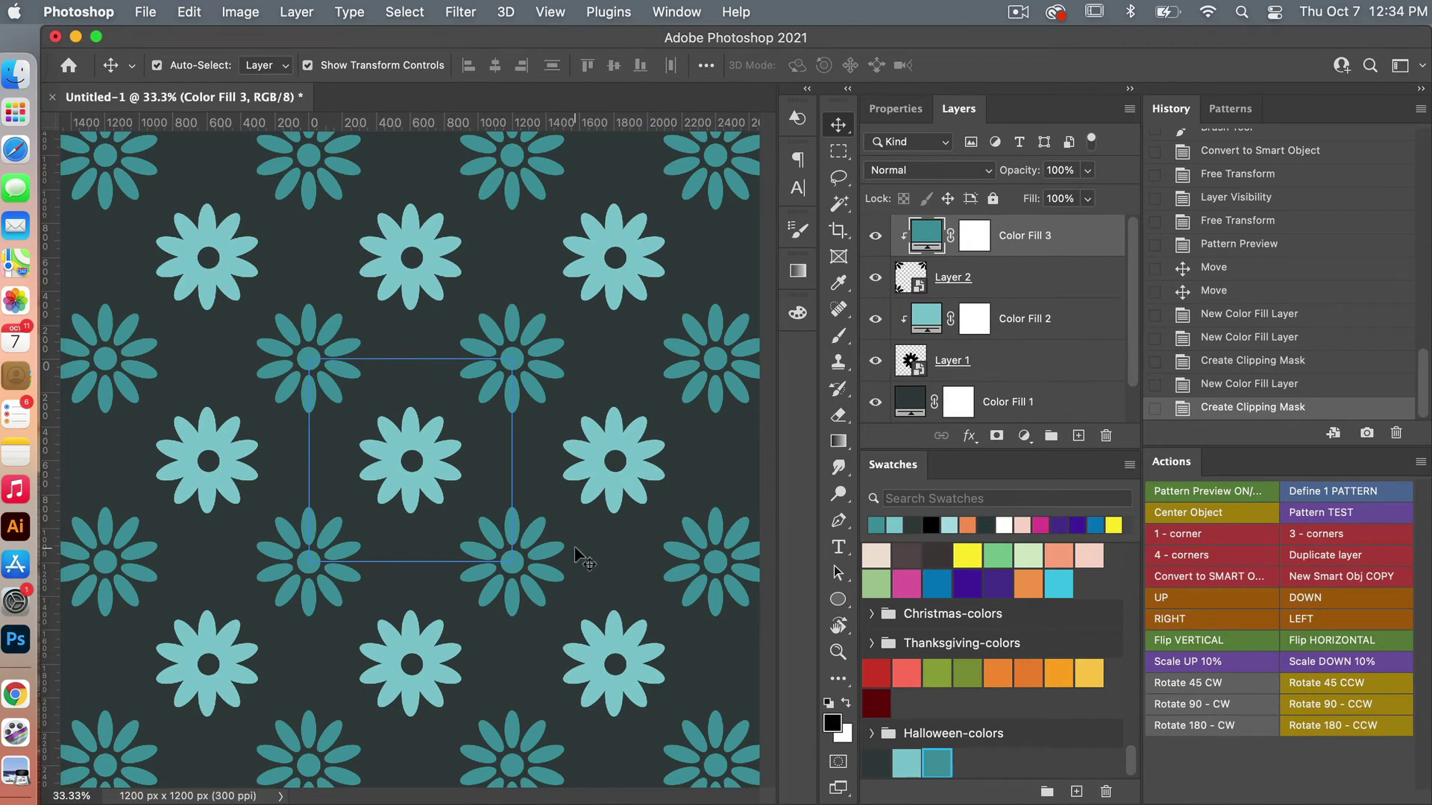
- Hide the Color Fill 3 layer and apply a Color Overlay effect in teal #4297a0 to Layer 2
scroll(1036, 366, "down", 1)
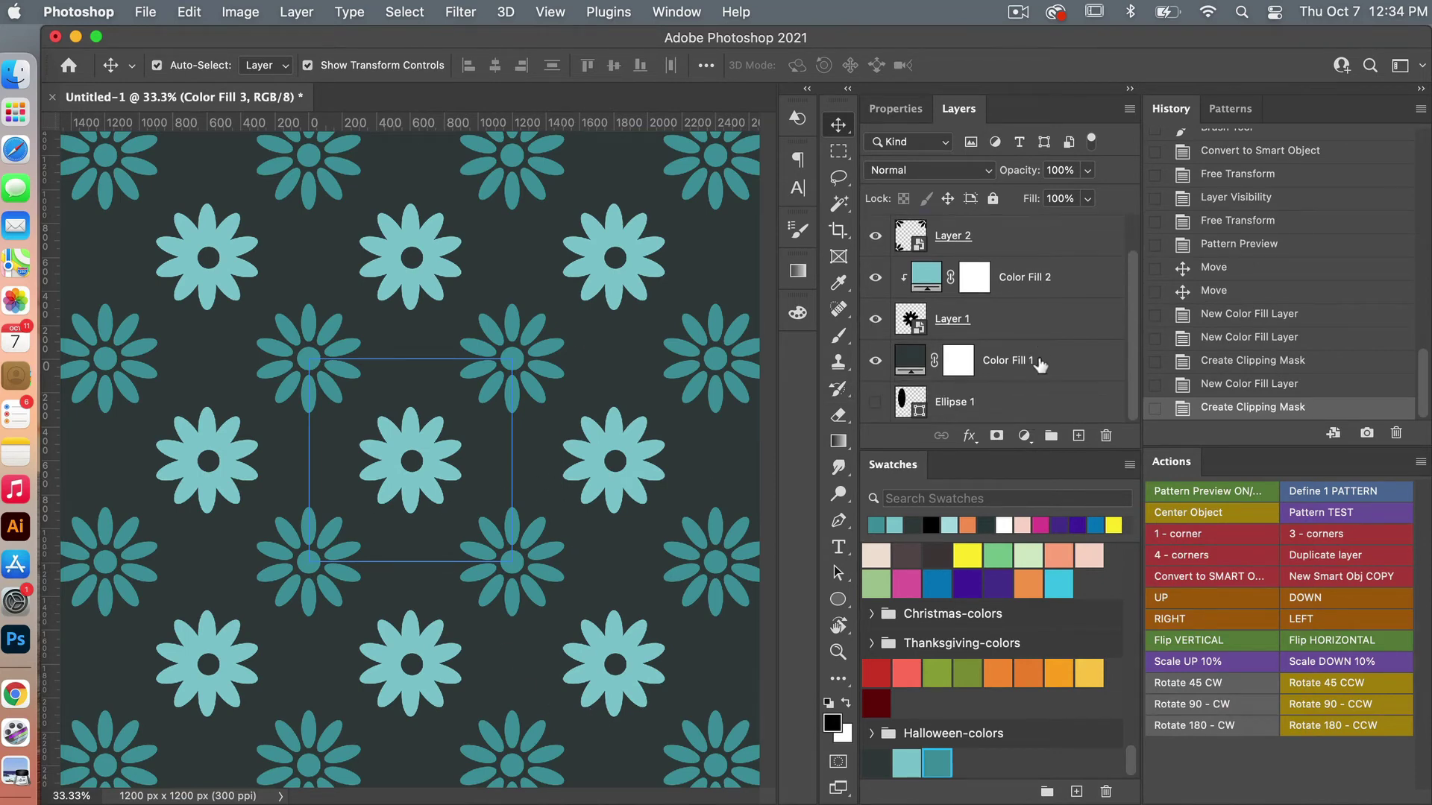
scroll(1051, 287, "up", 1)
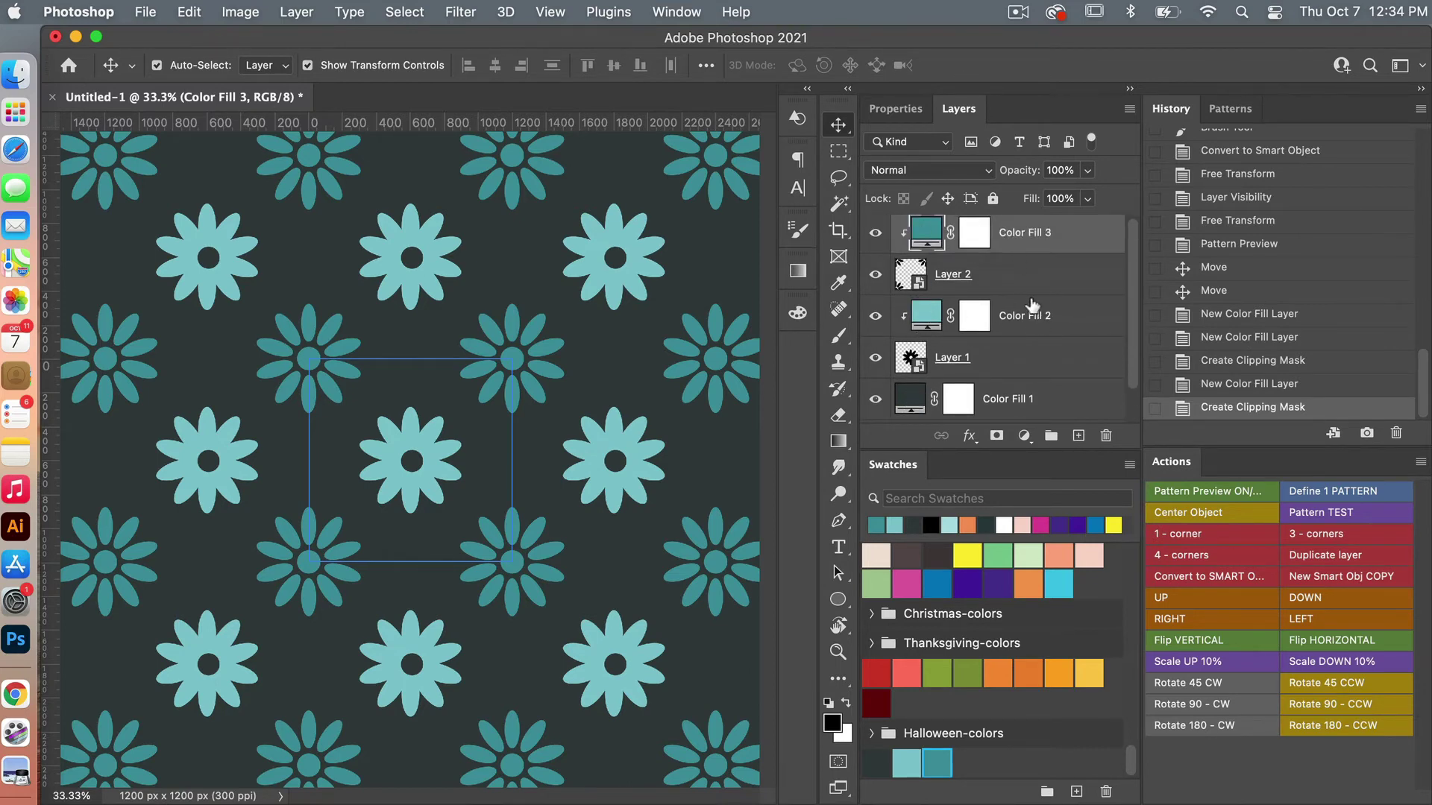
left_click(876, 234)
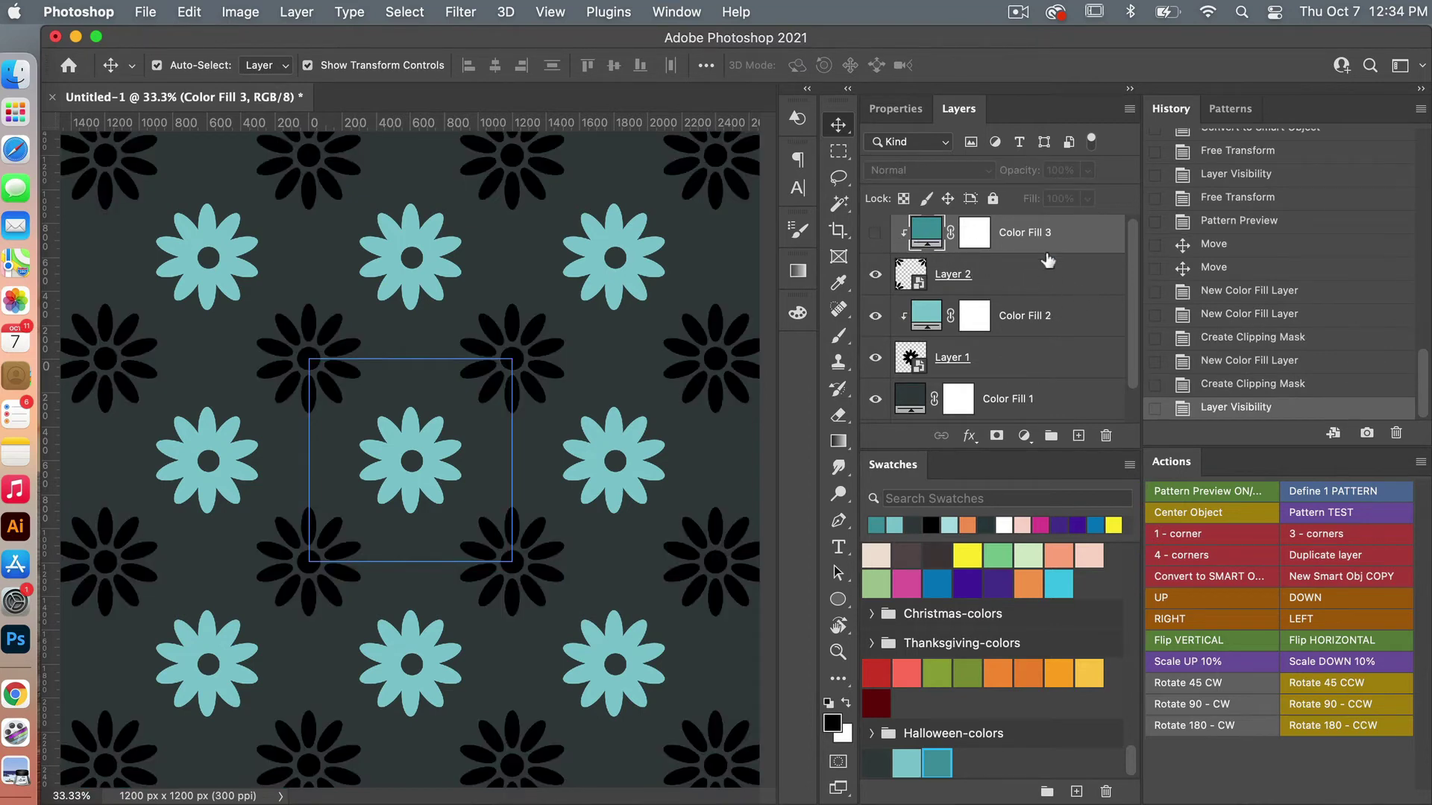
double_click(1021, 286)
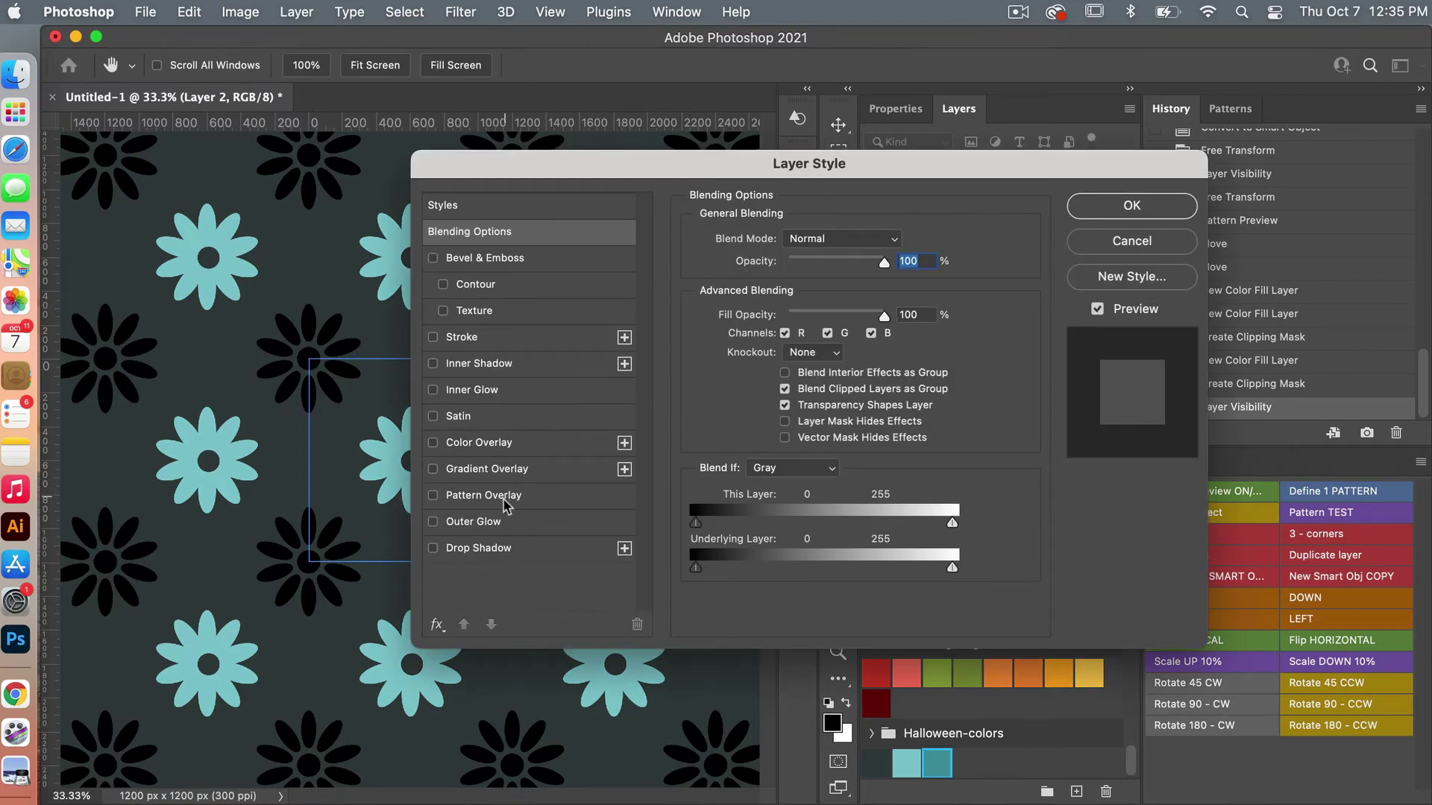
left_click(433, 443)
left_click(534, 447)
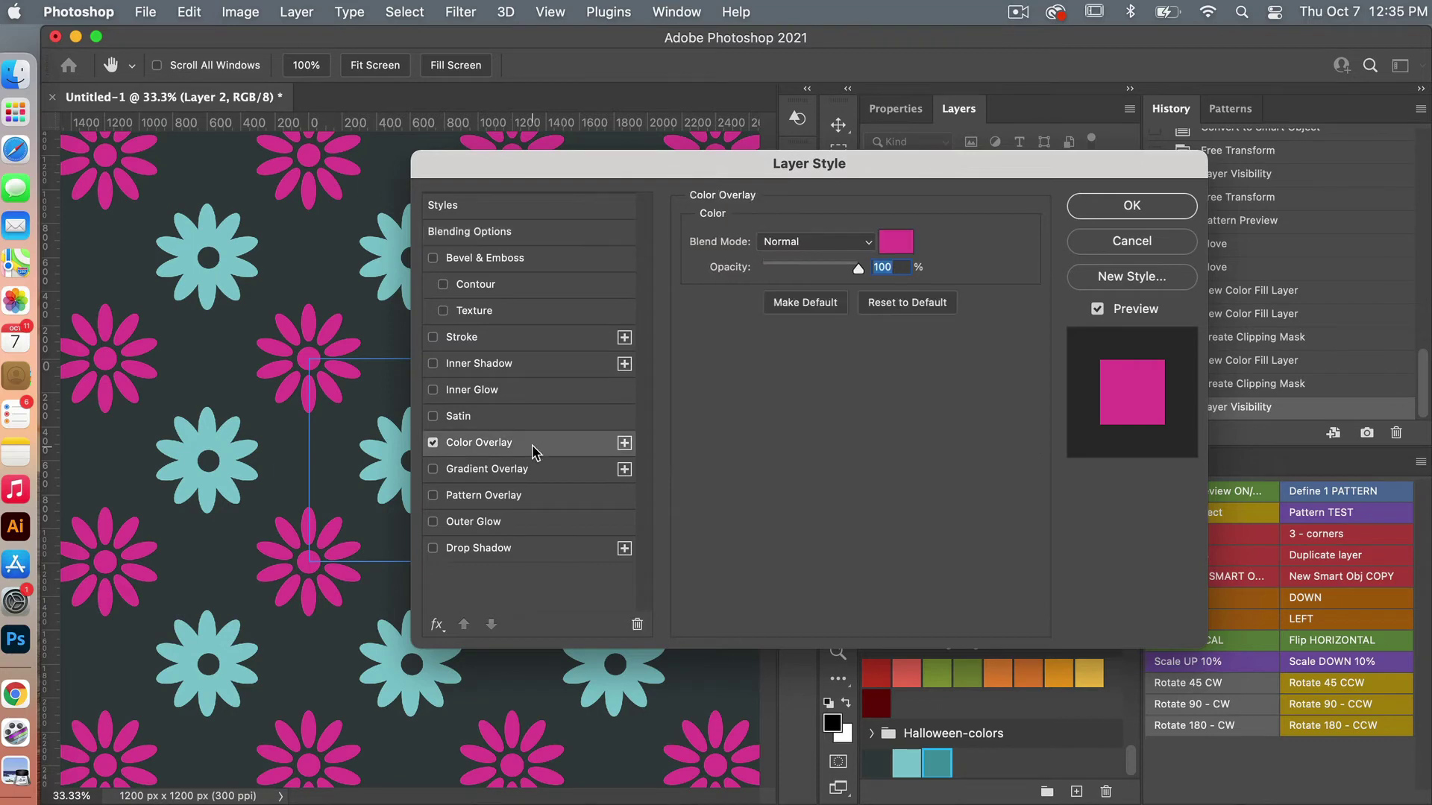
left_click(896, 241)
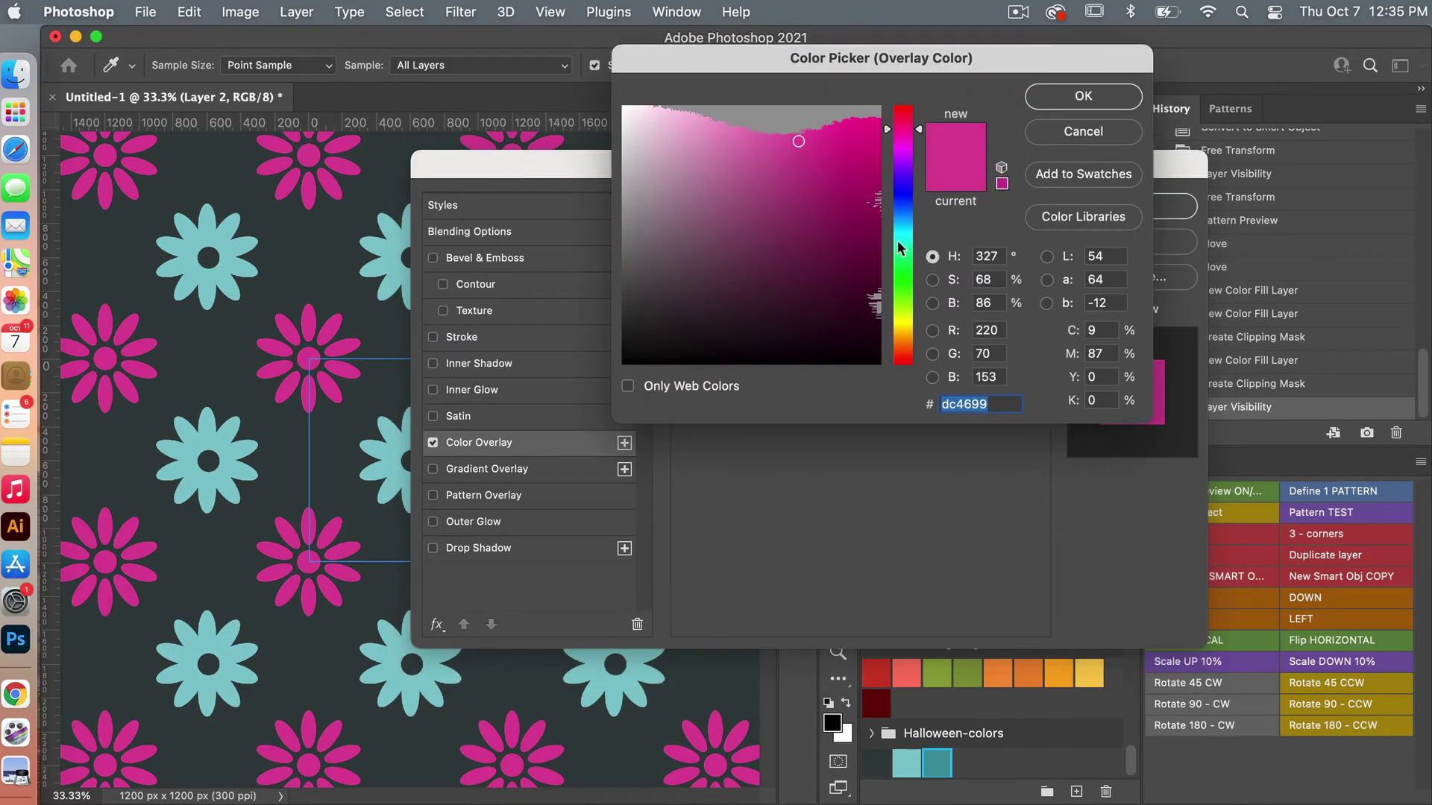
left_click(927, 766)
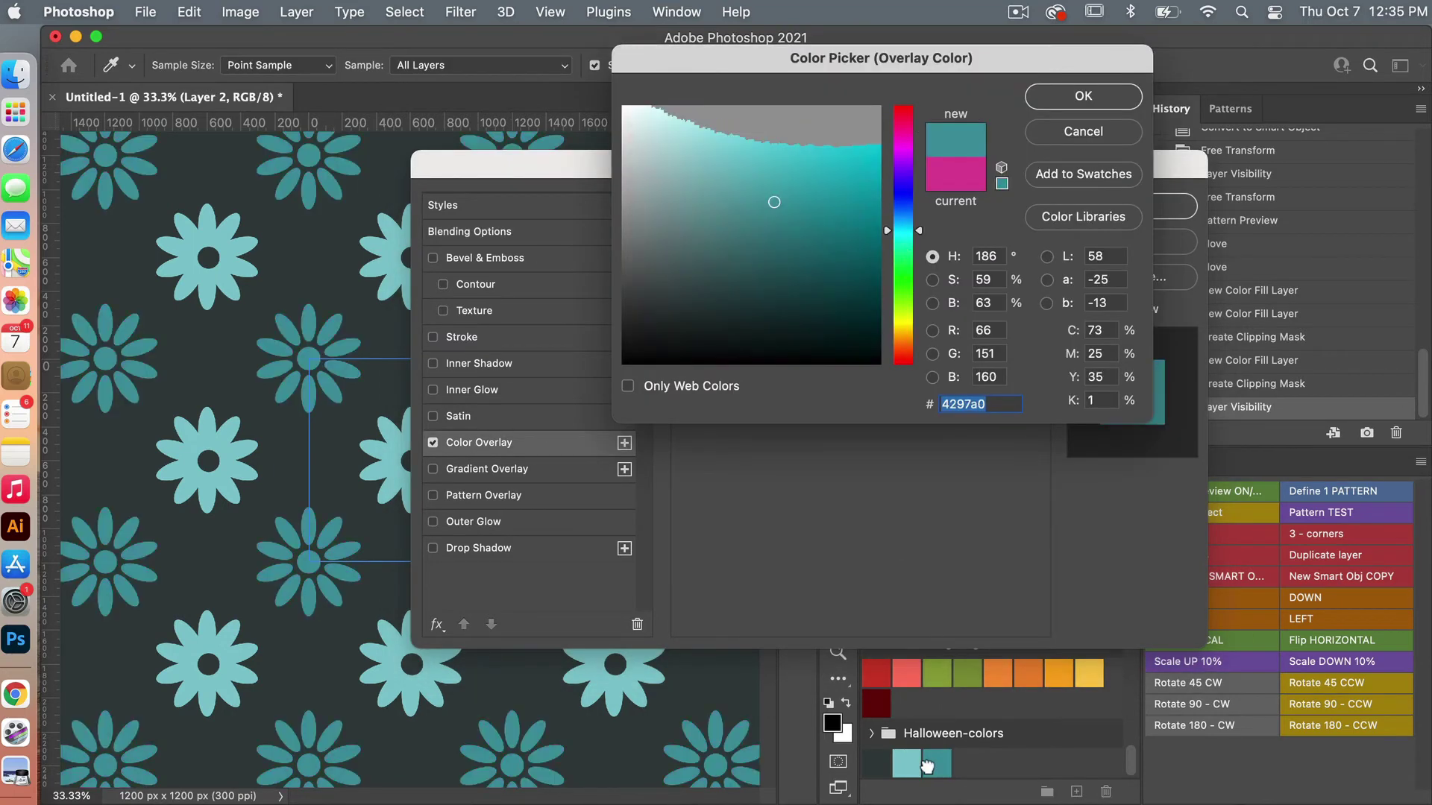
left_click(1084, 98)
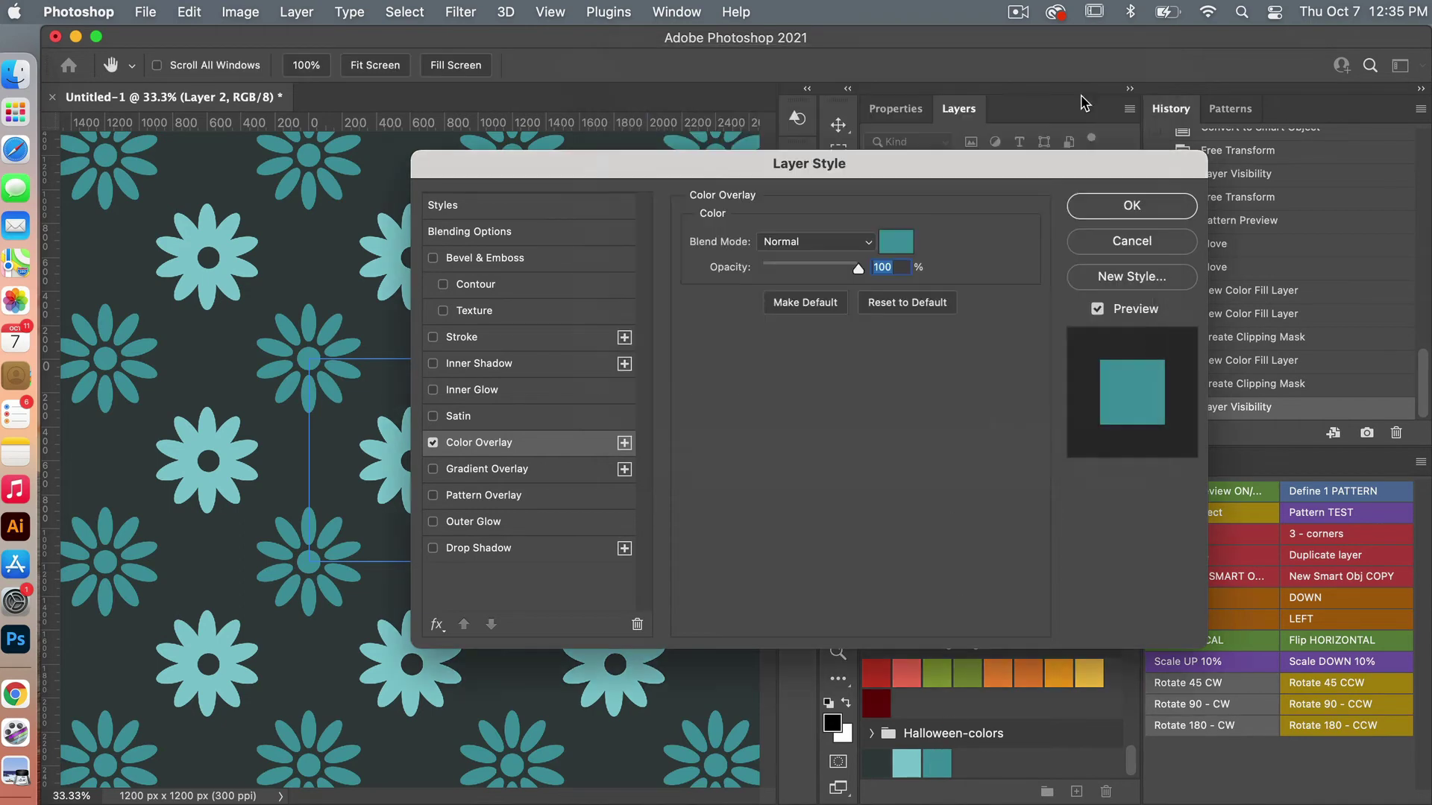
left_click(1137, 215)
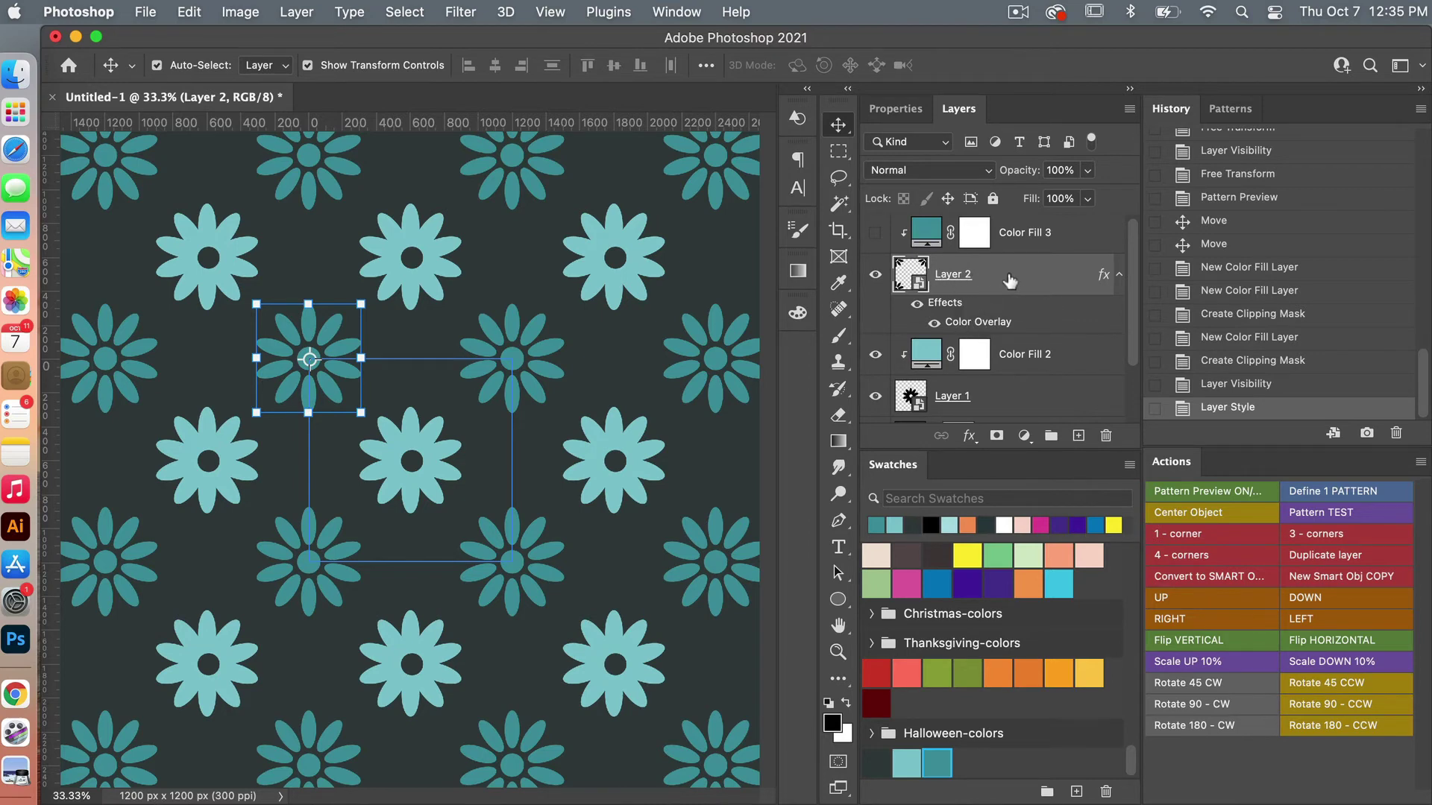
- Show the Color Fill 3 layer clipped to Layer 2 again
left_click(875, 234)
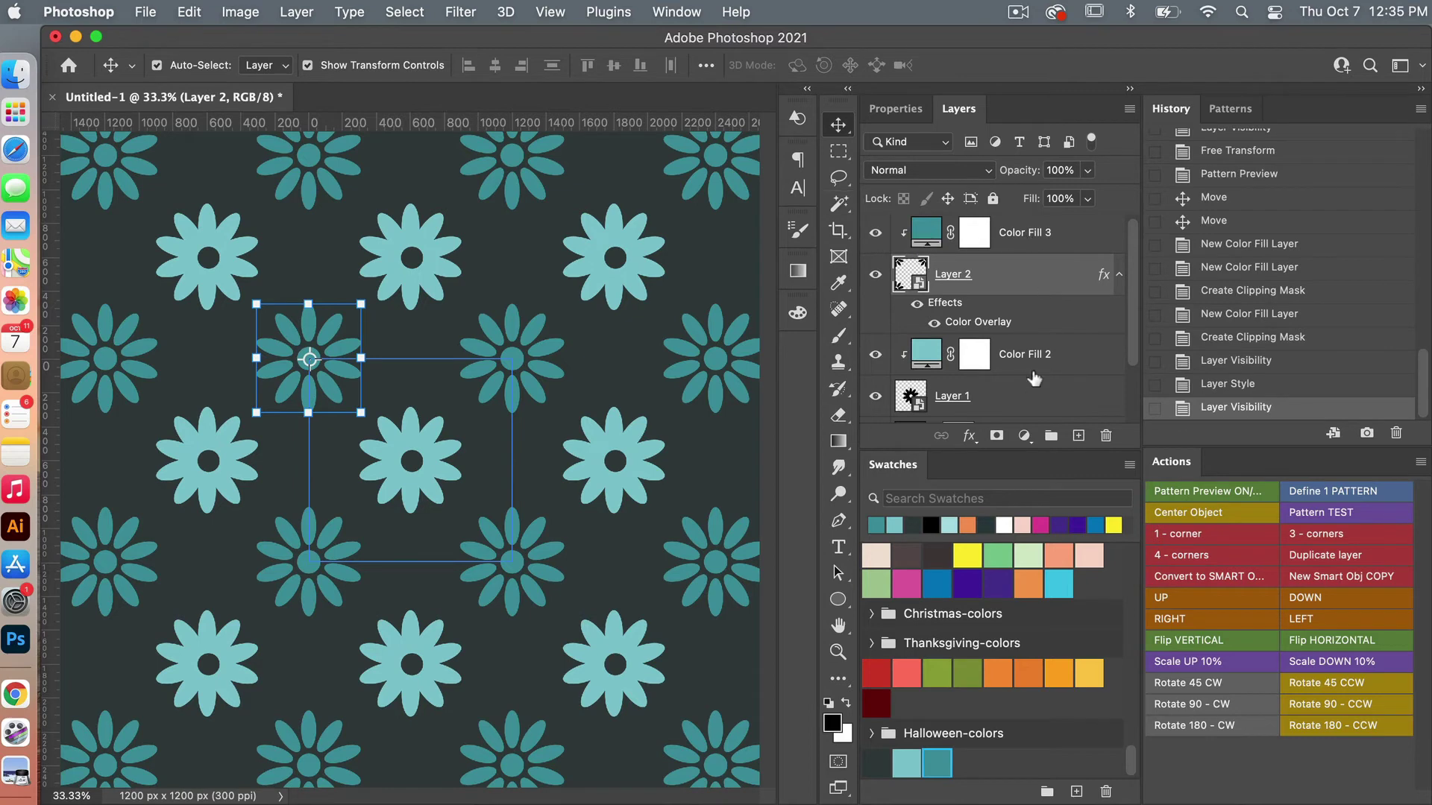
scroll(1034, 379, "down", 2)
scroll(1029, 358, "up", 2)
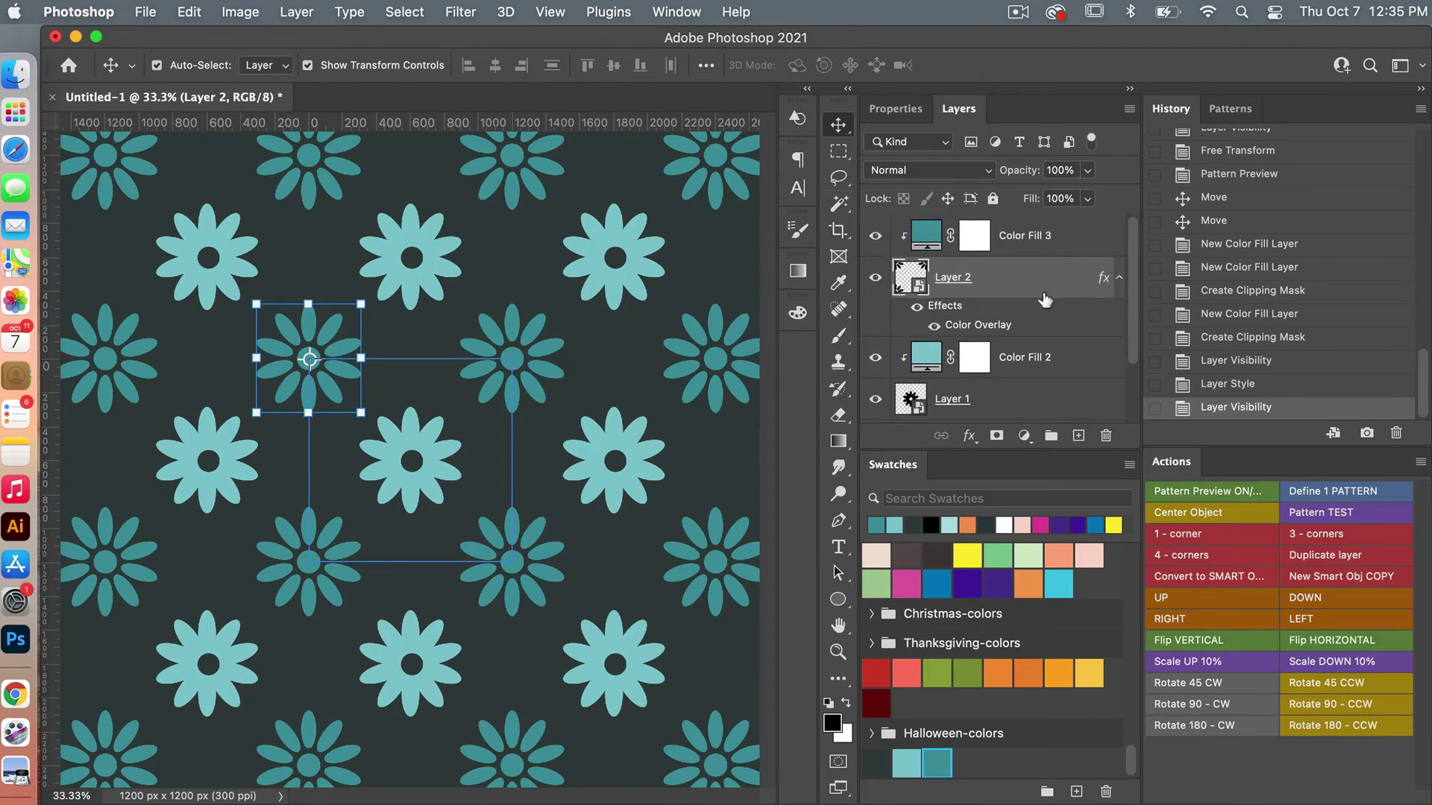
scroll(1014, 301, "down", 3)
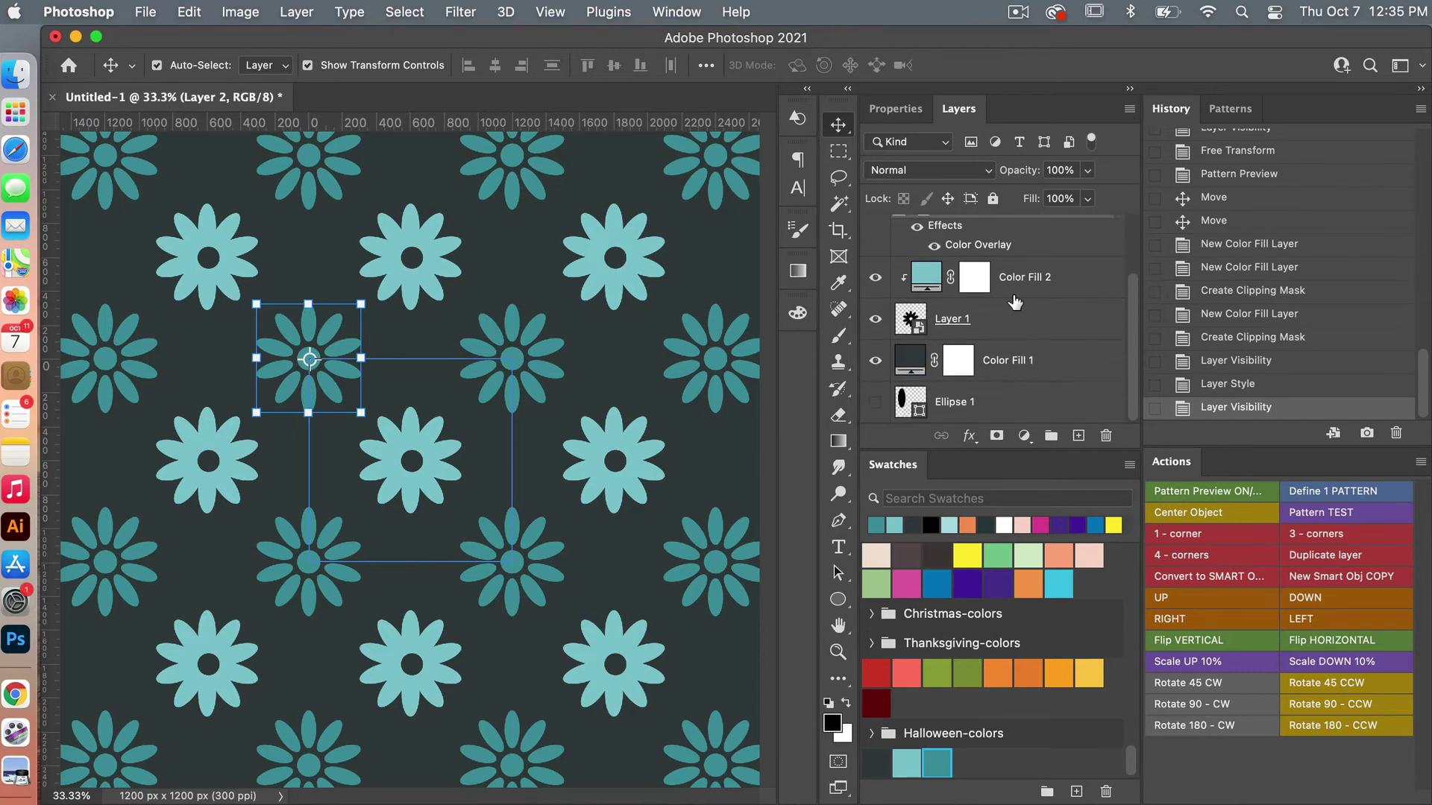
- Define the coloured flower tile as a pattern, keeping the suggested name Pattern 1245
left_click(193, 14)
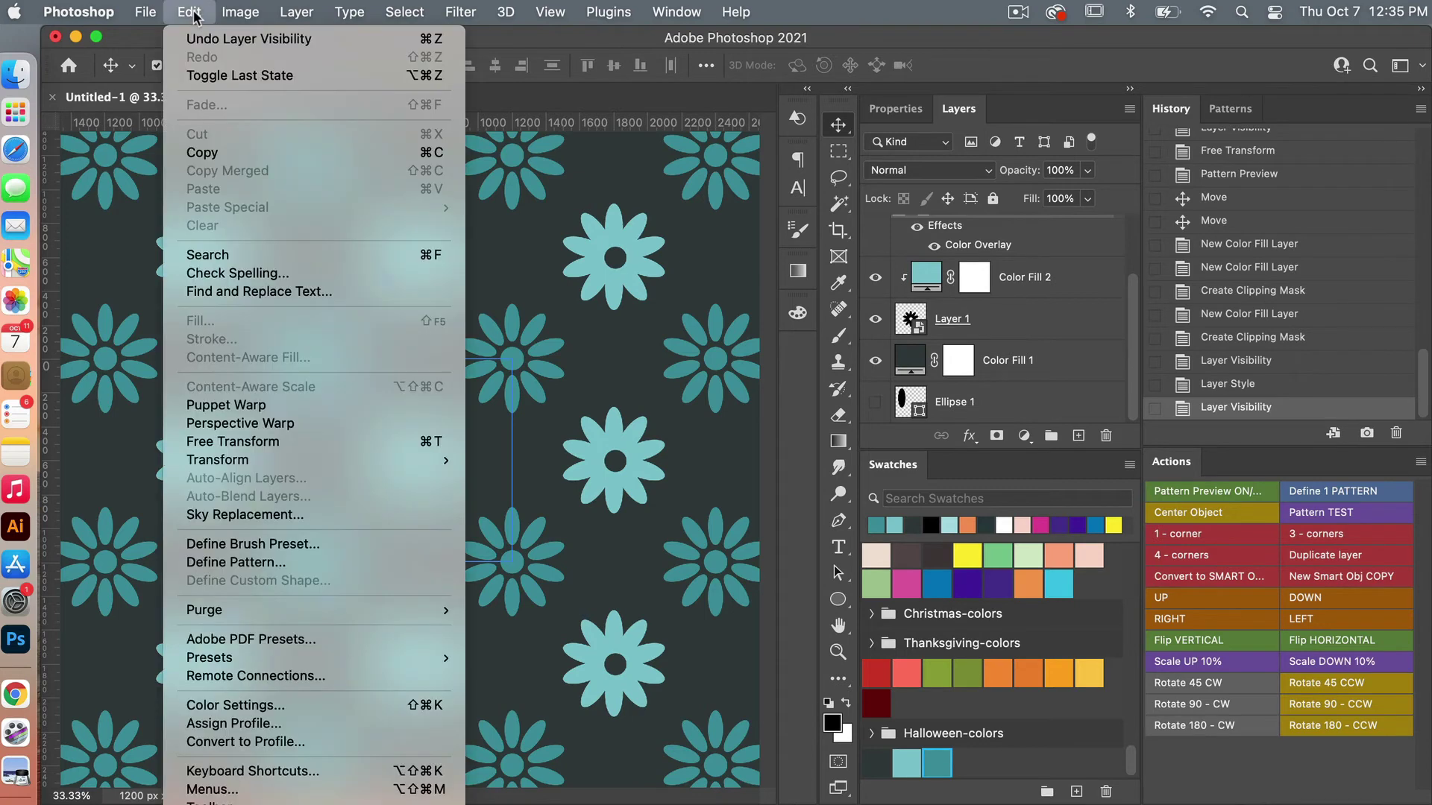
left_click(298, 563)
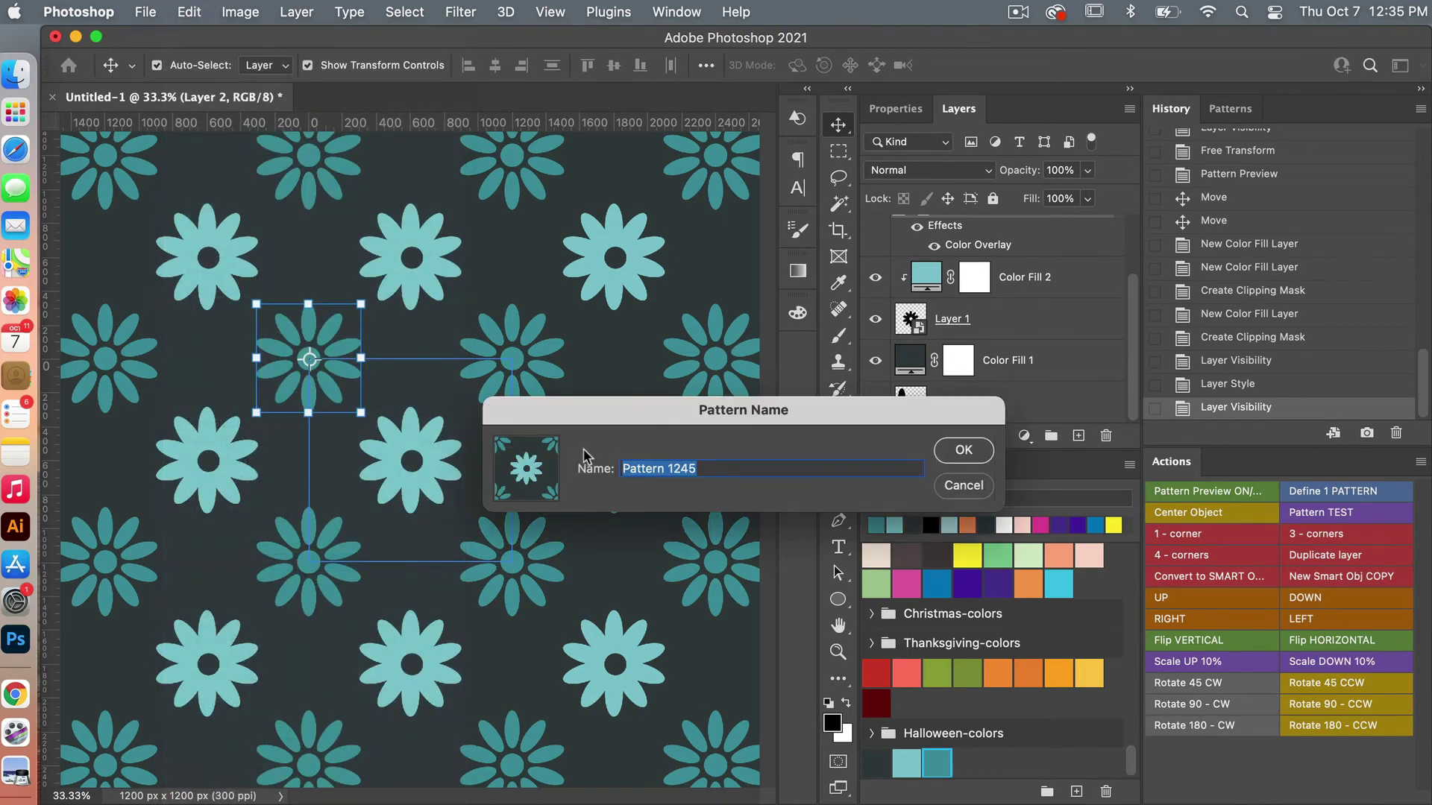
left_click(977, 449)
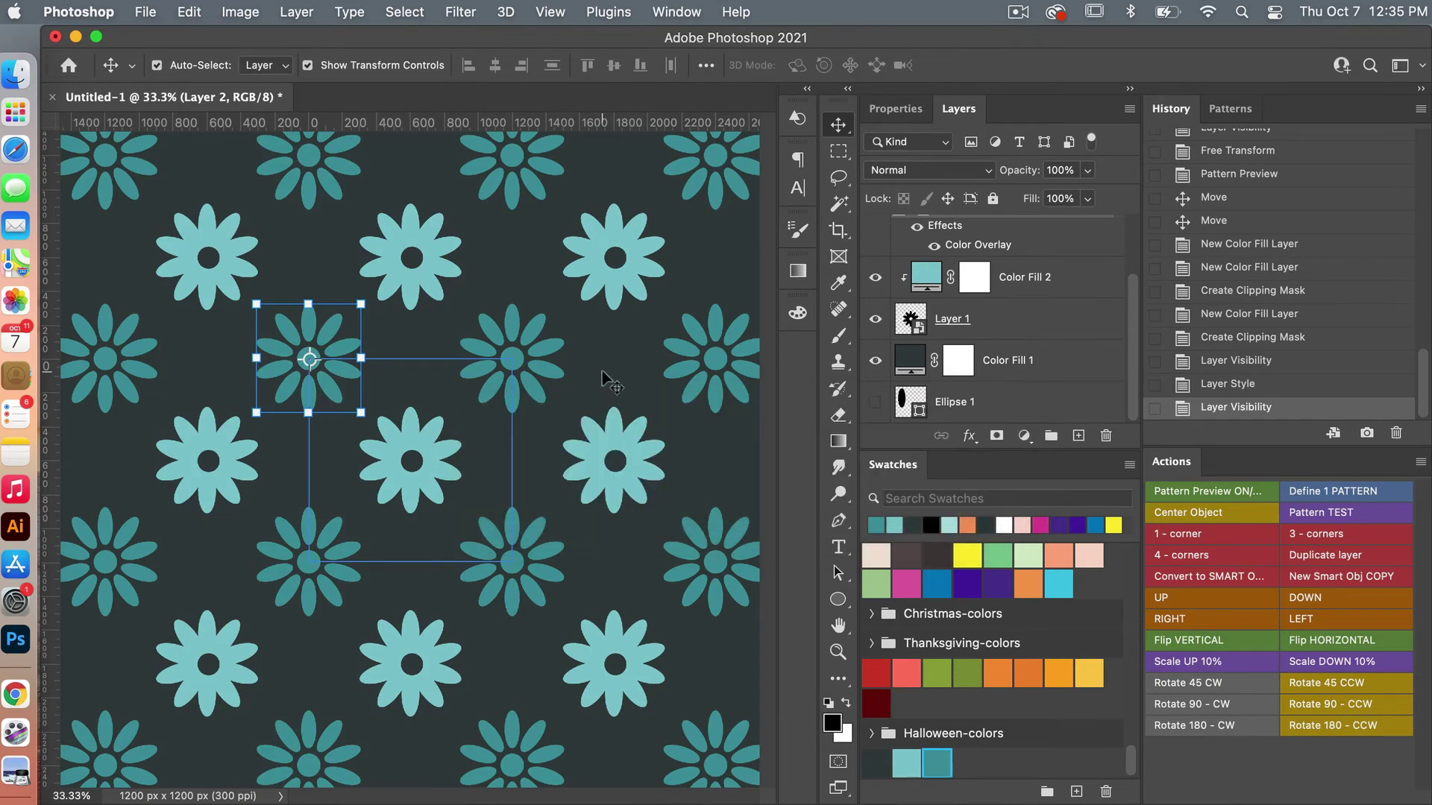
- Create a new transparent RGB document of 3600 x 3600 px at 300 ppi with an artboard
left_click(145, 12)
left_click(170, 43)
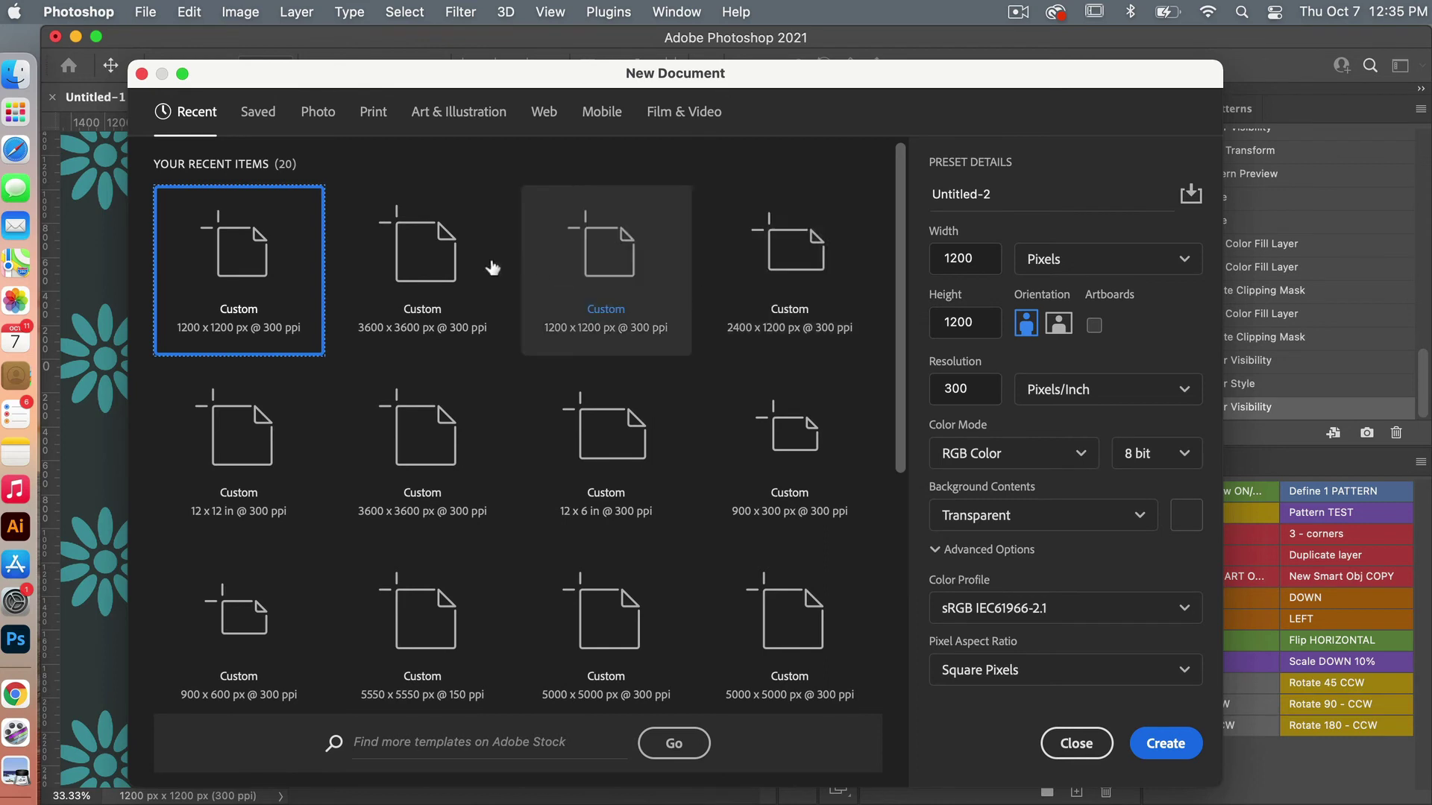
left_click(429, 265)
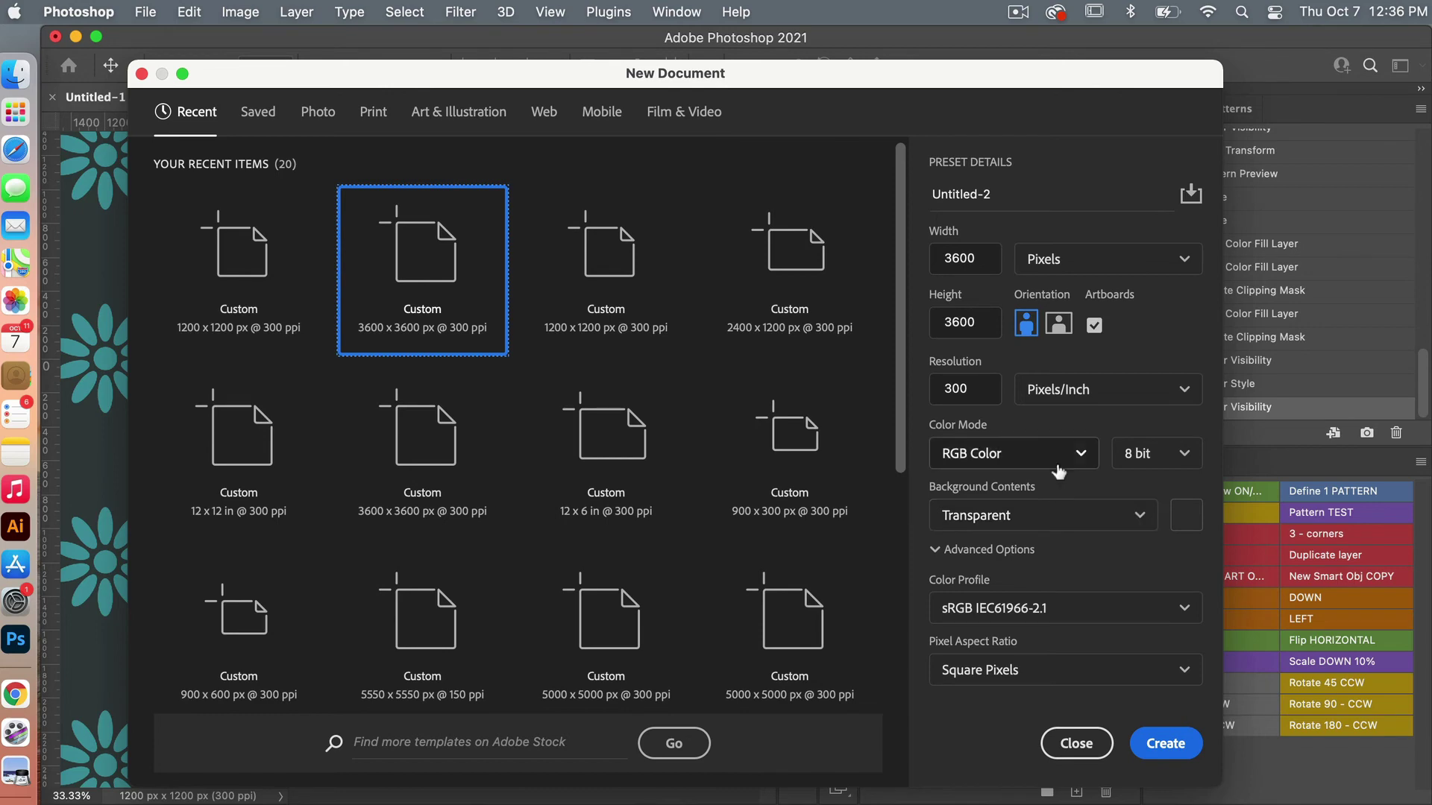
left_click(1163, 743)
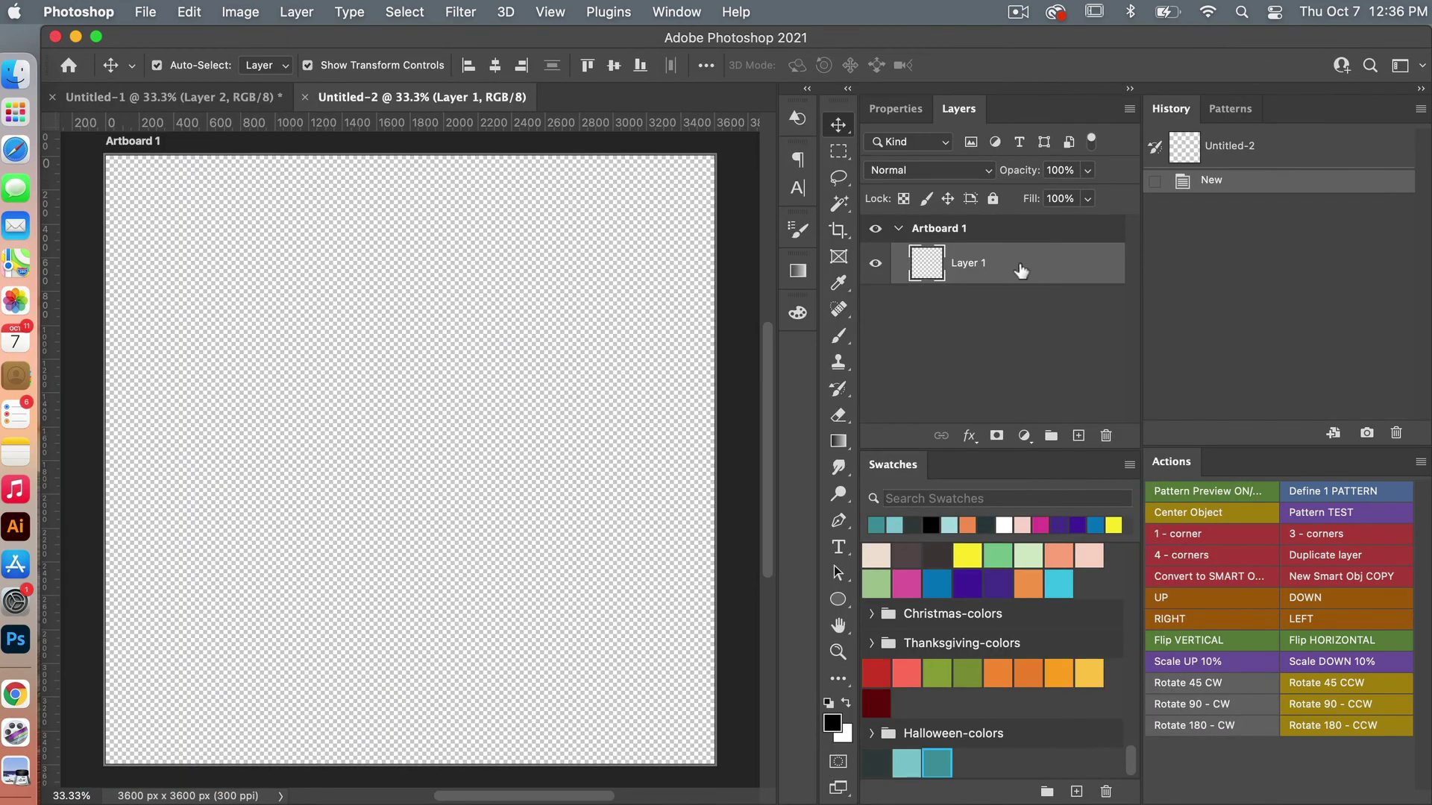
- Add a Pattern fill layer covering the artboard, keeping the default pattern, 0° angle and 100% scale
left_click(1025, 436)
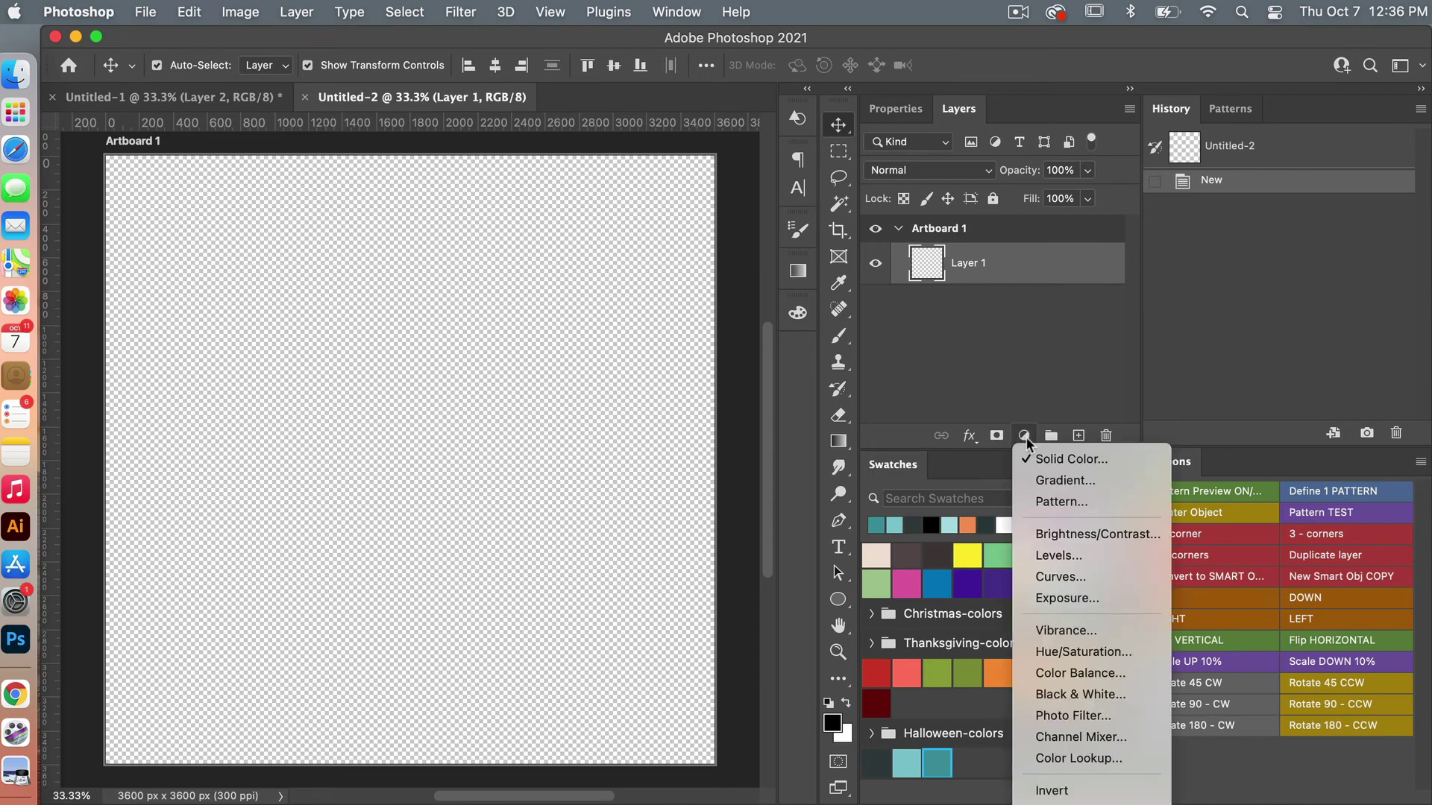
left_click(1089, 502)
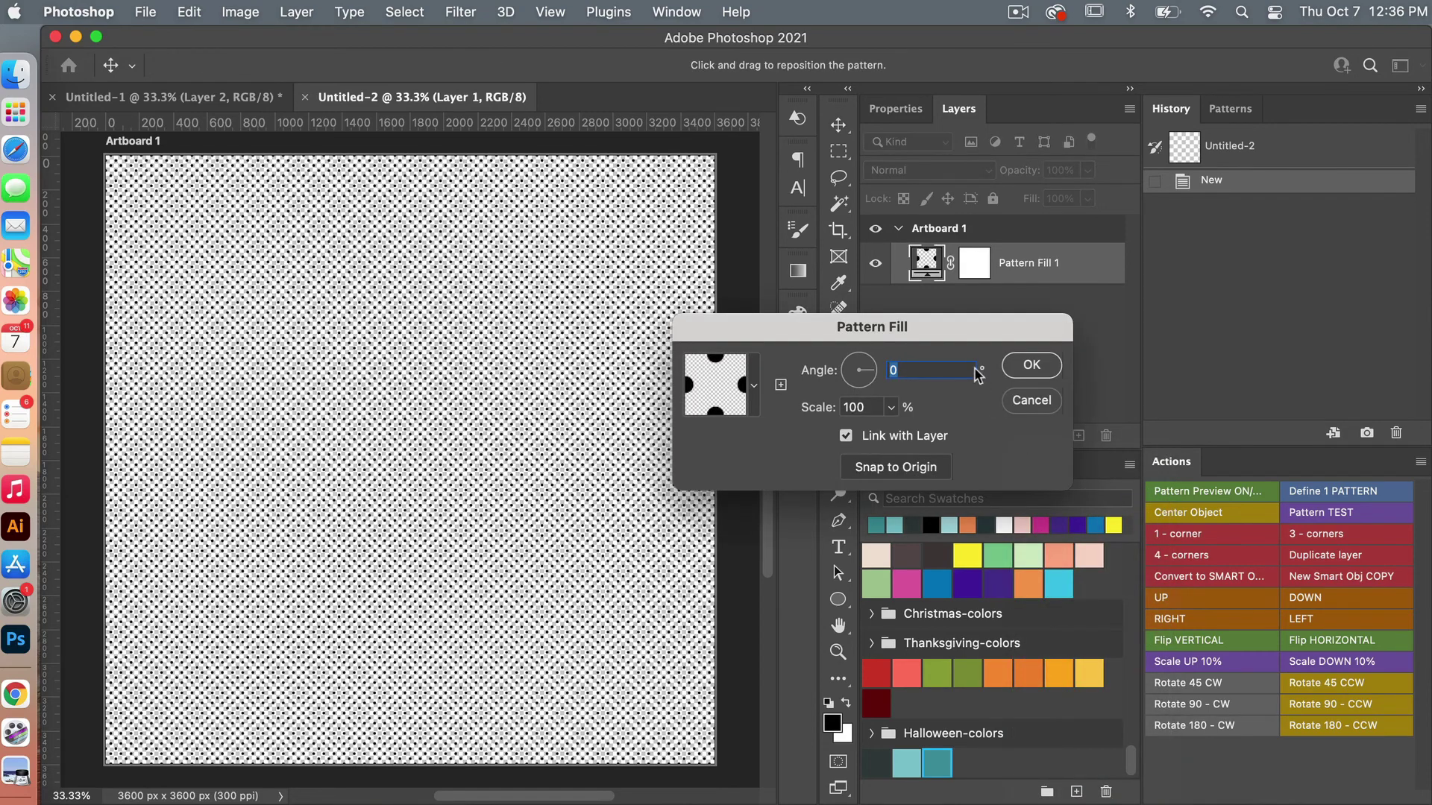
left_click(1028, 367)
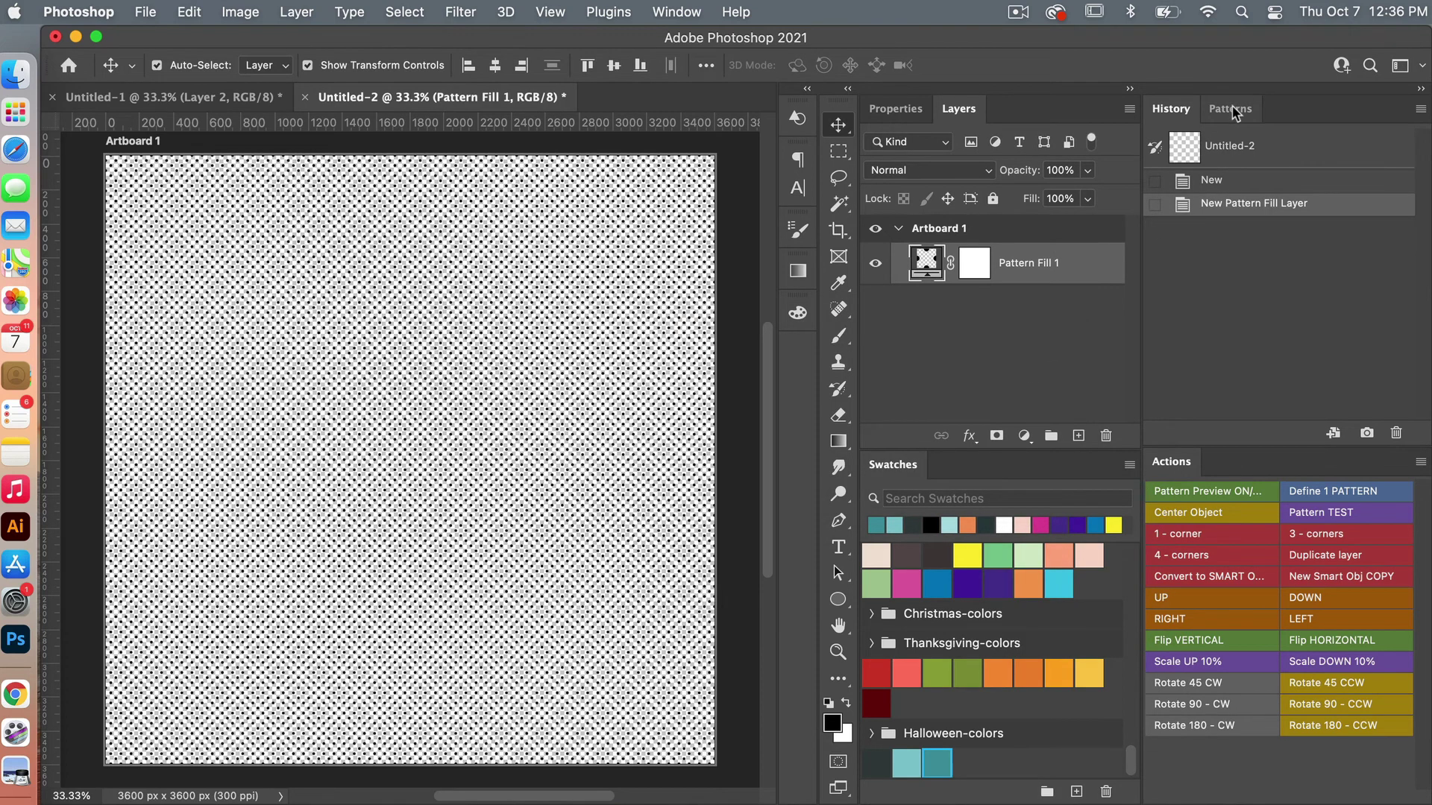
- Apply the newly defined teal flower pattern on the dark background to the Pattern Fill 1 layer
left_click(1231, 109)
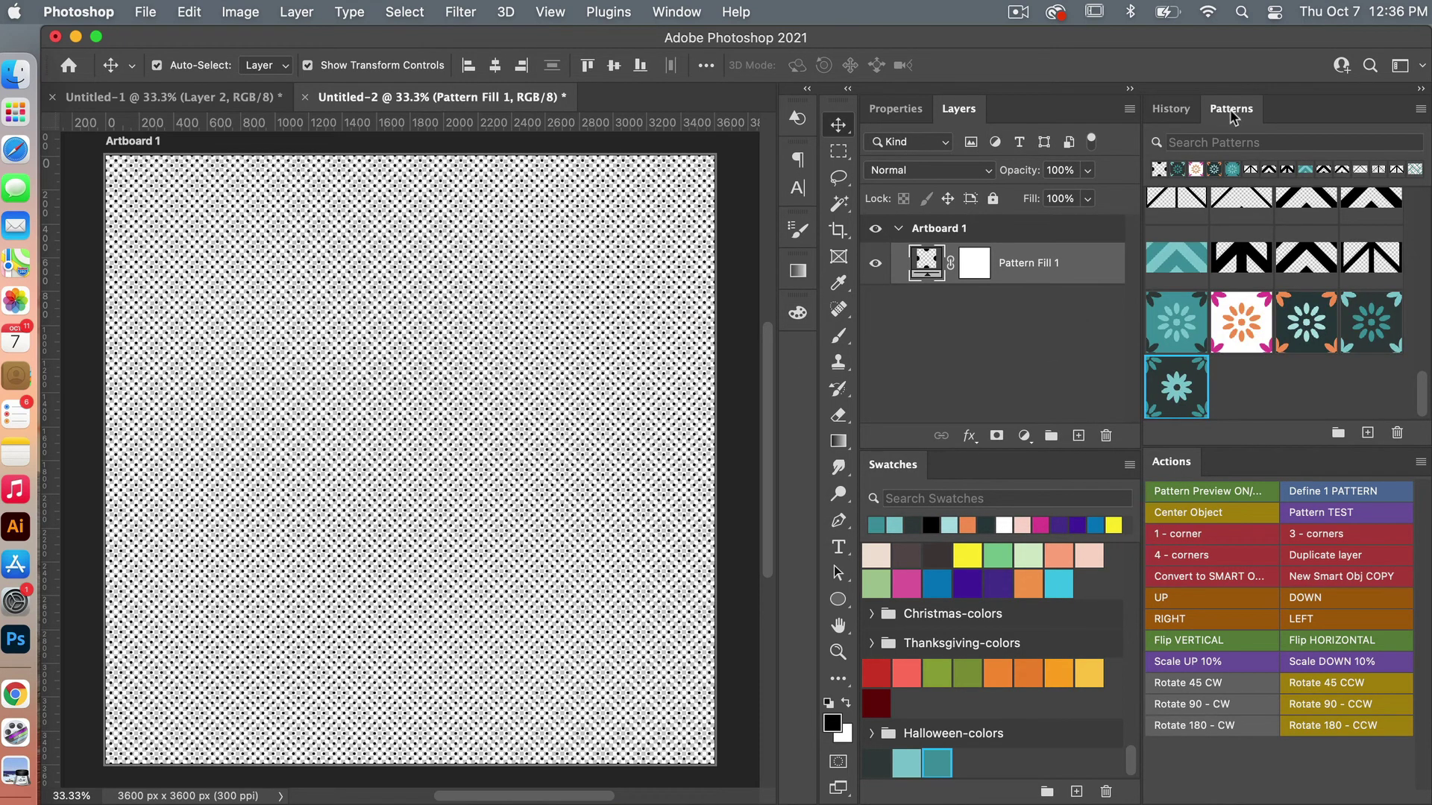
left_click(676, 12)
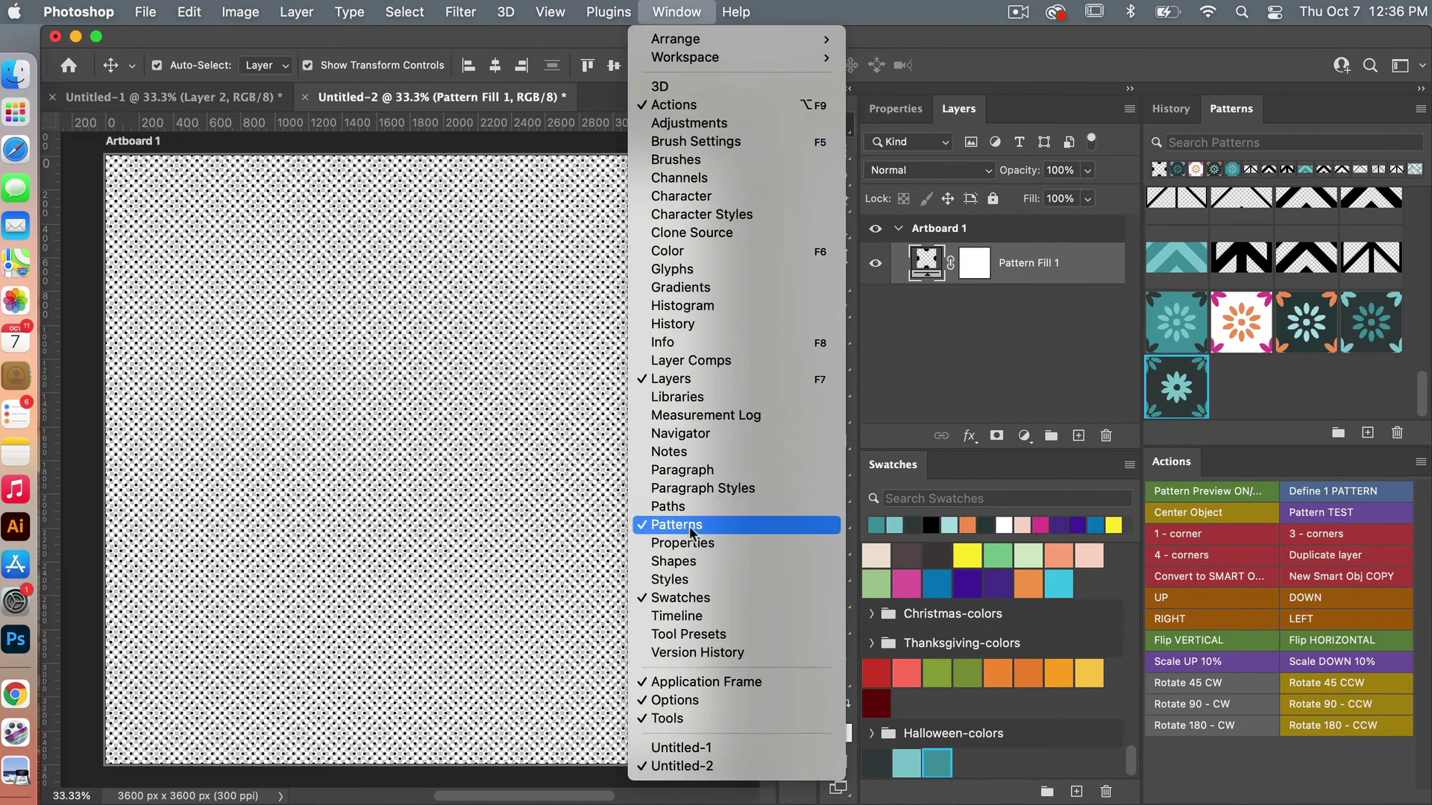
left_click(1194, 396)
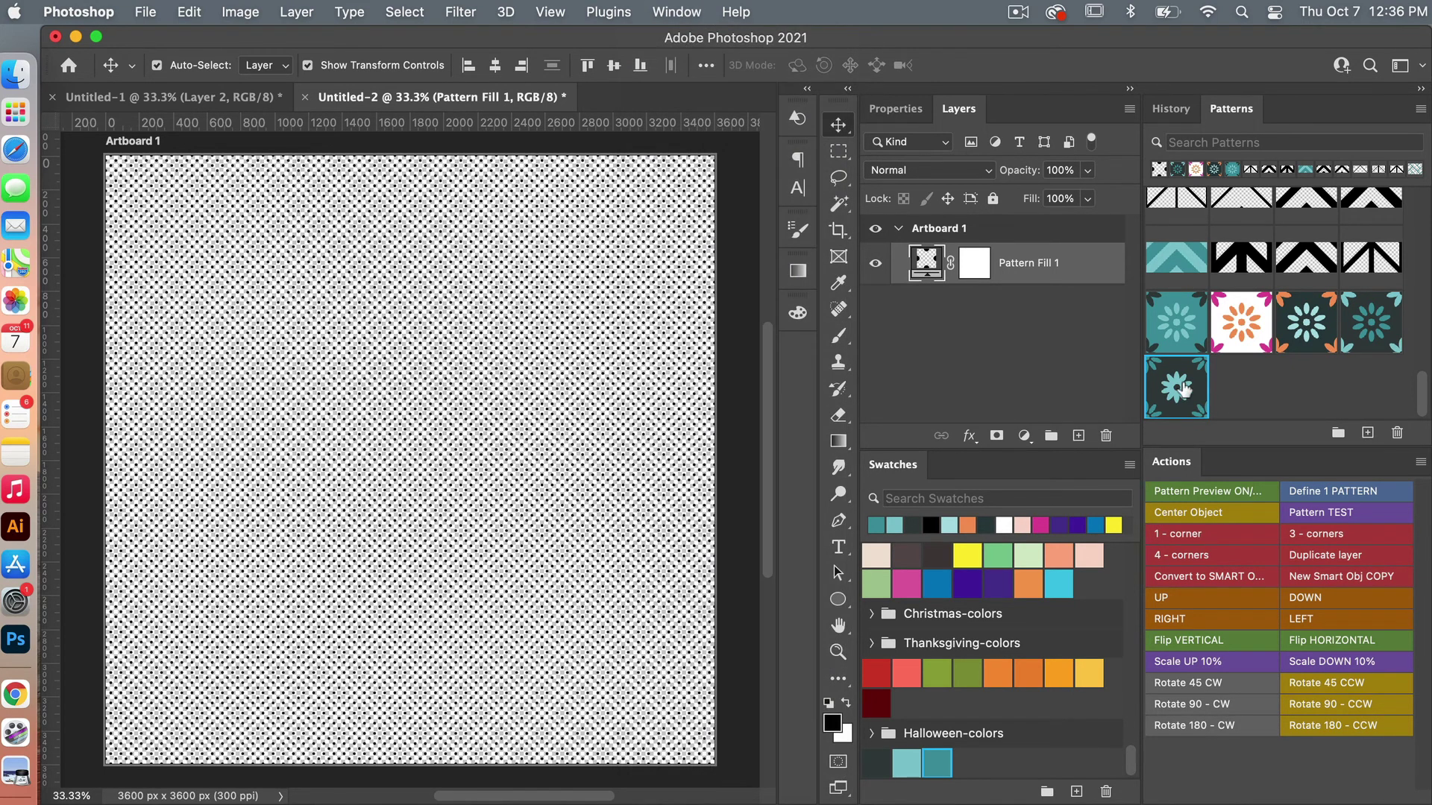
left_click(1182, 383)
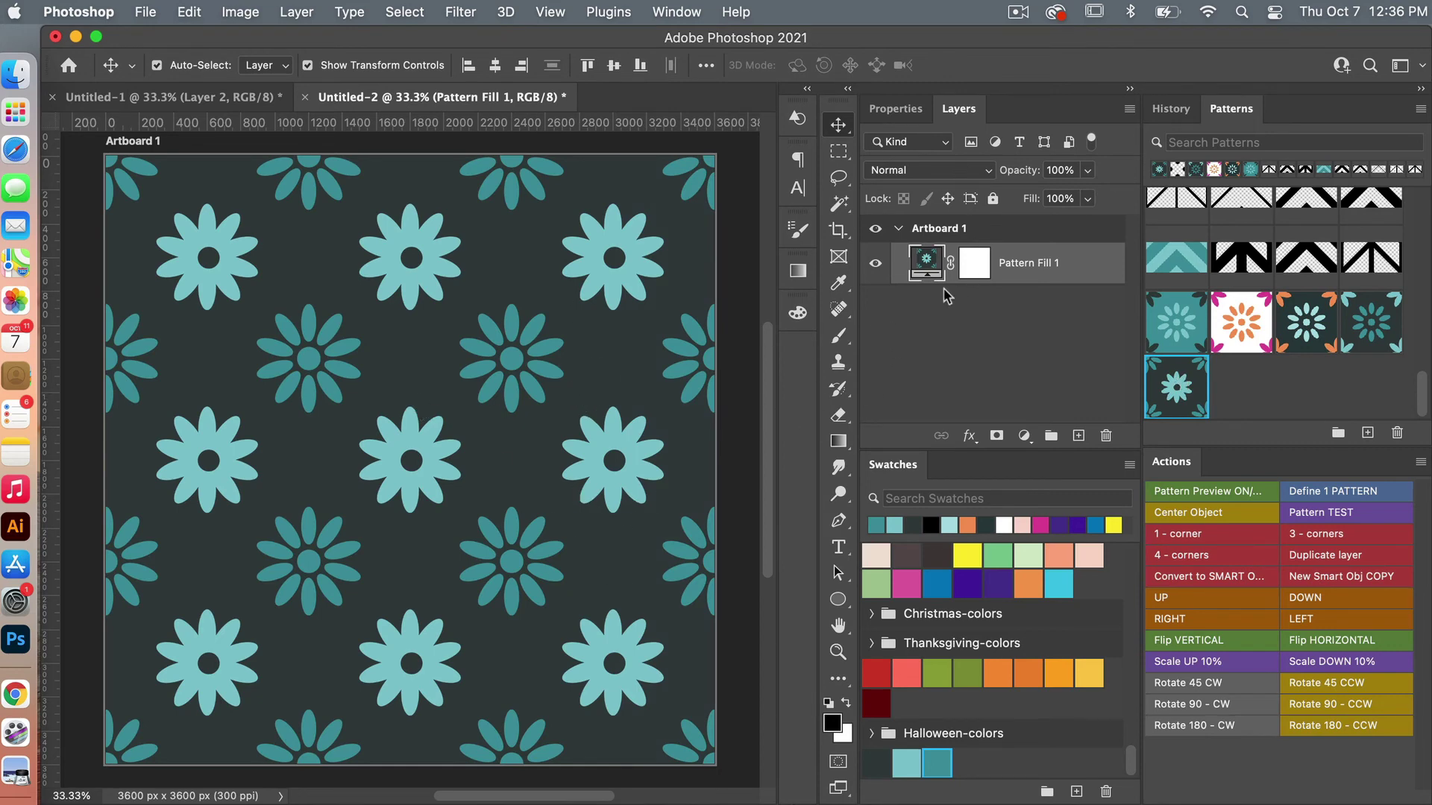
- Shift the flower pattern fill sideways and snap it back to the origin, and set its scale to 50%
double_click(928, 262)
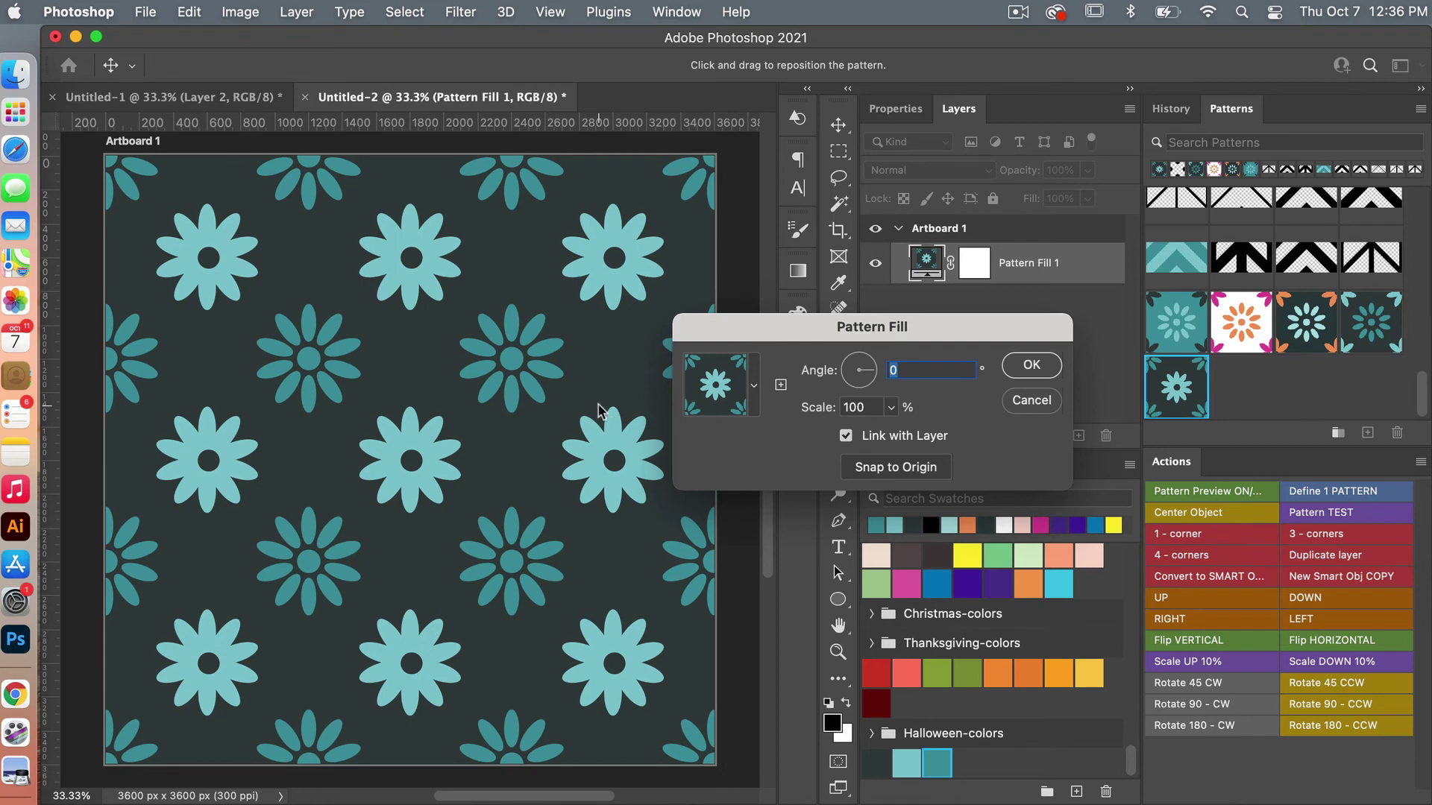
left_click_drag(601, 410, 514, 407)
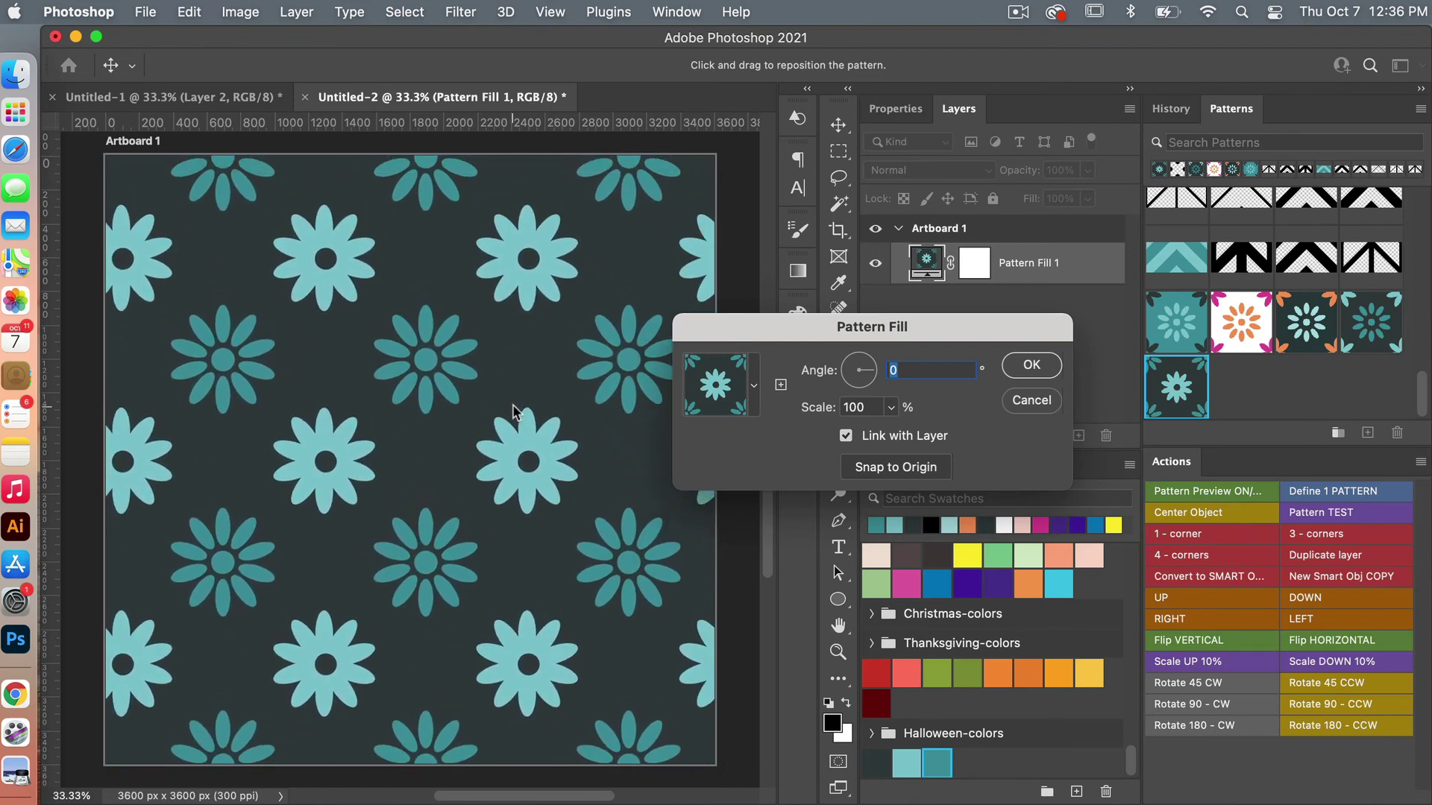
left_click(935, 470)
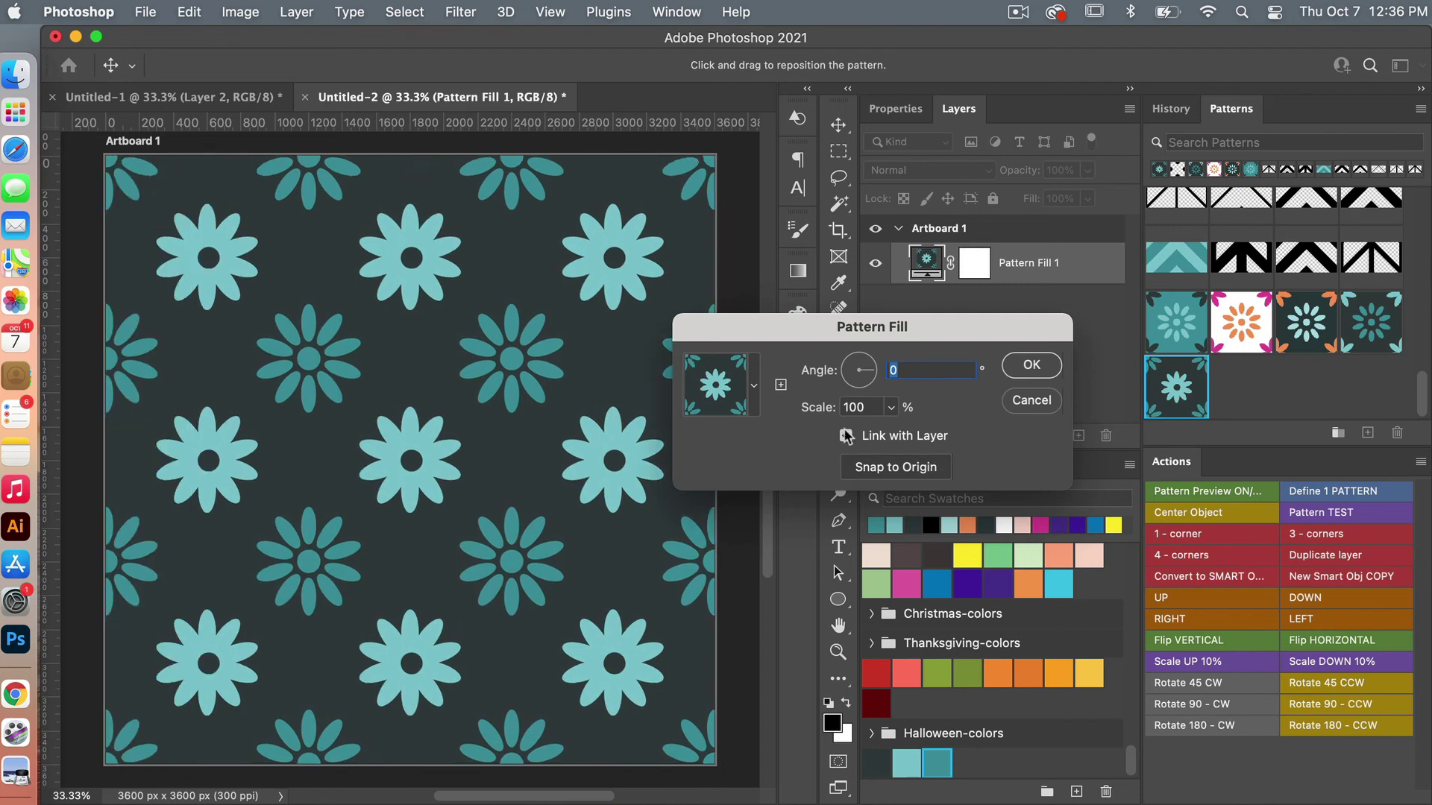
left_click(867, 408)
type("50")
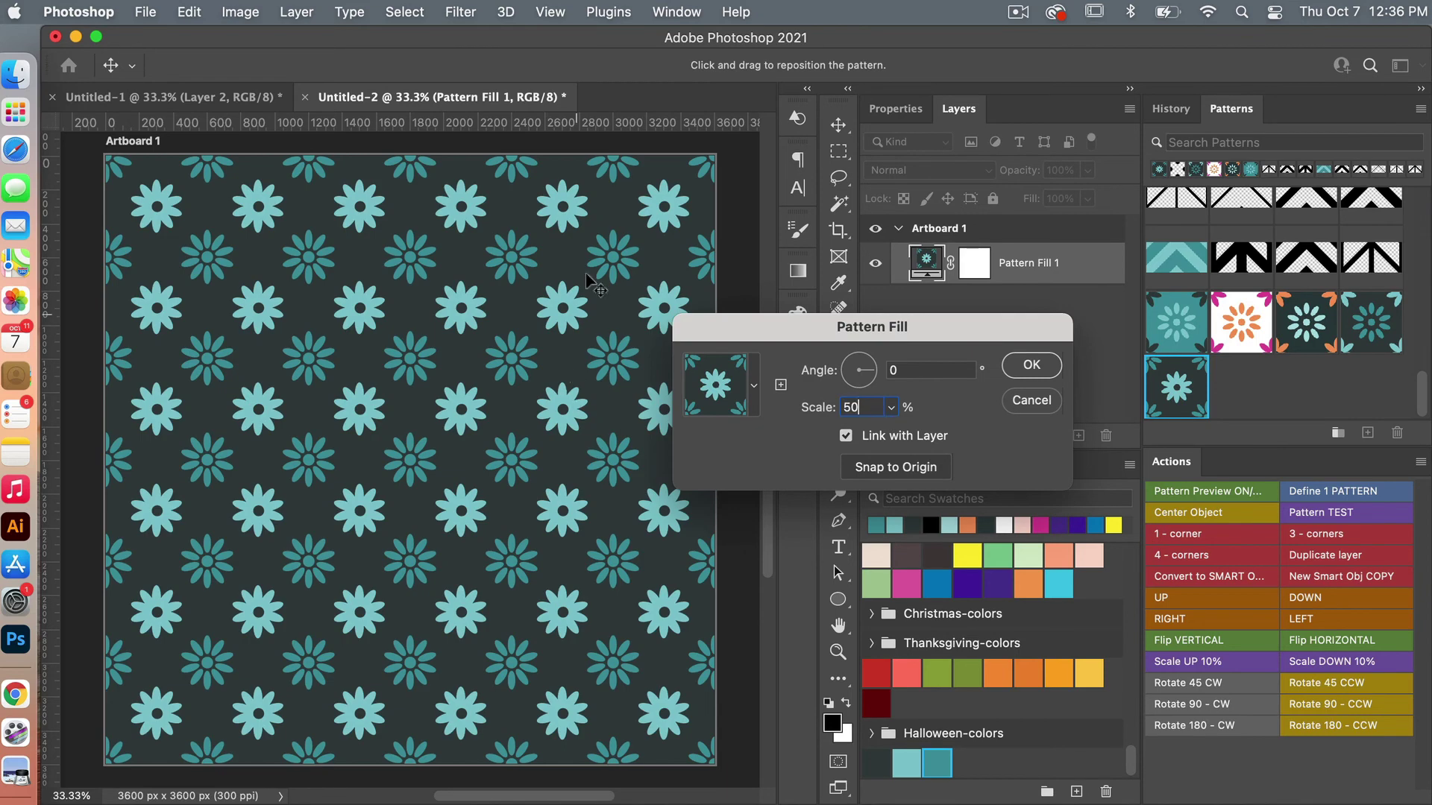
left_click(1033, 367)
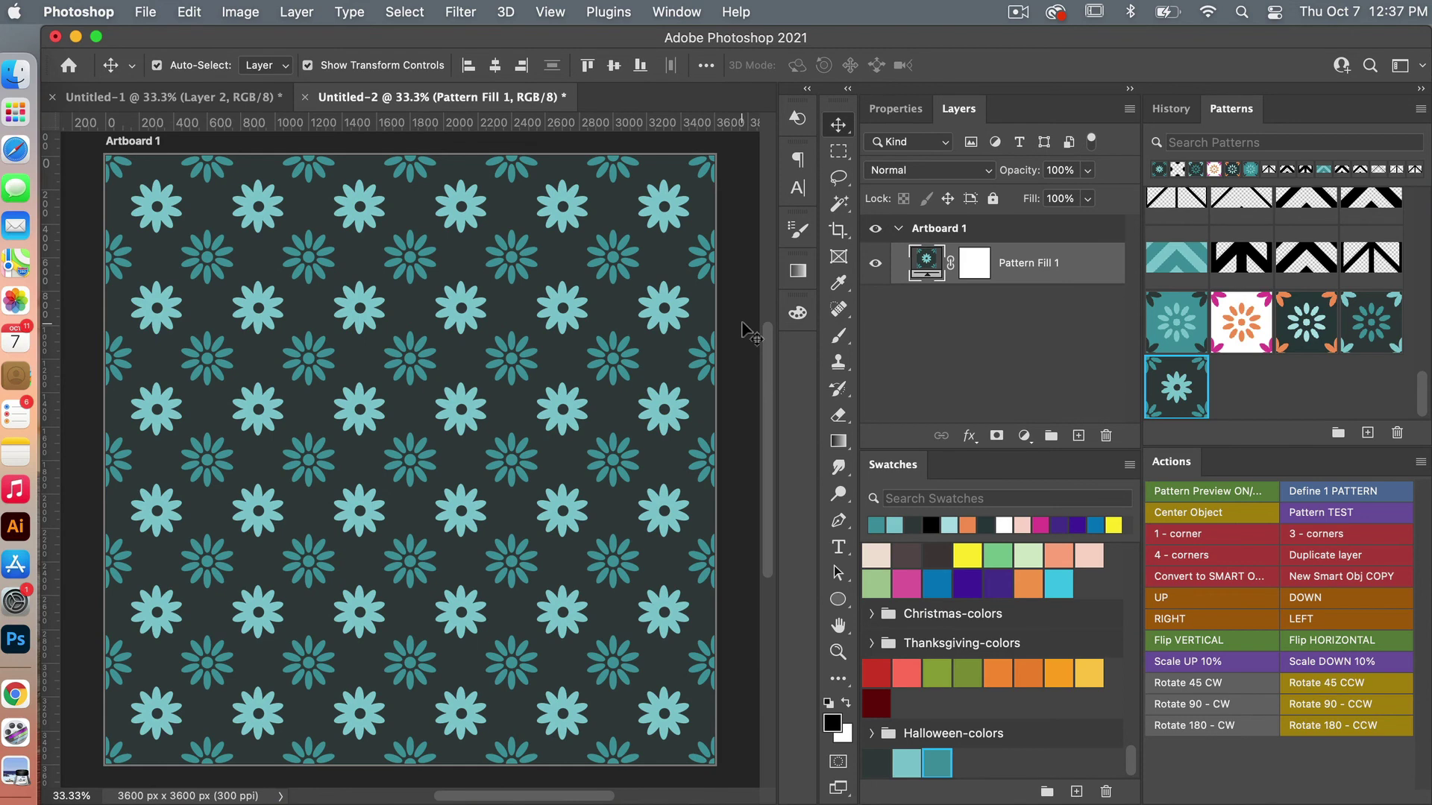
- Export the 3600 x 3600 px artboard as a JPG with Great quality
left_click(146, 11)
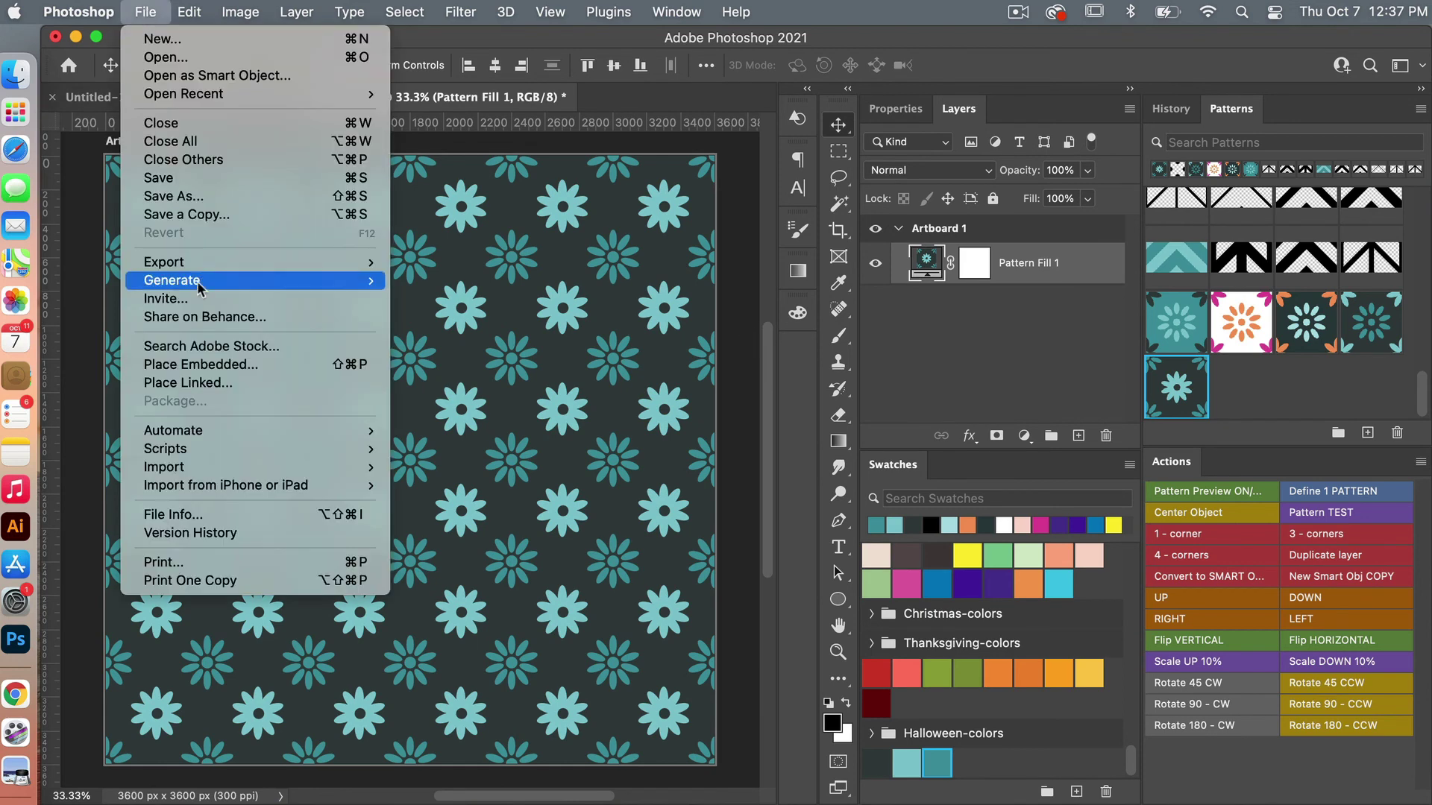
mouse_move(203, 262)
left_click(495, 282)
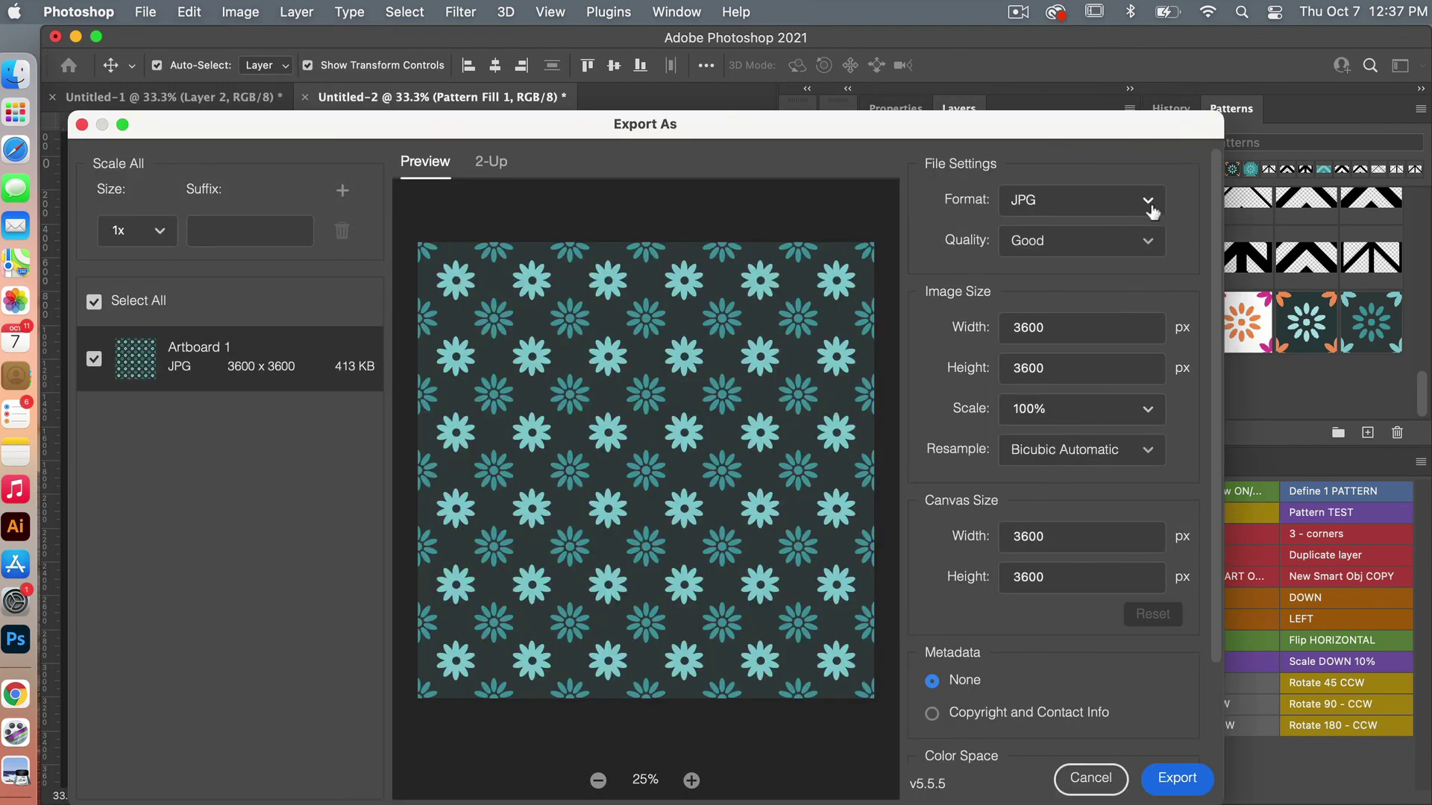
left_click(1092, 250)
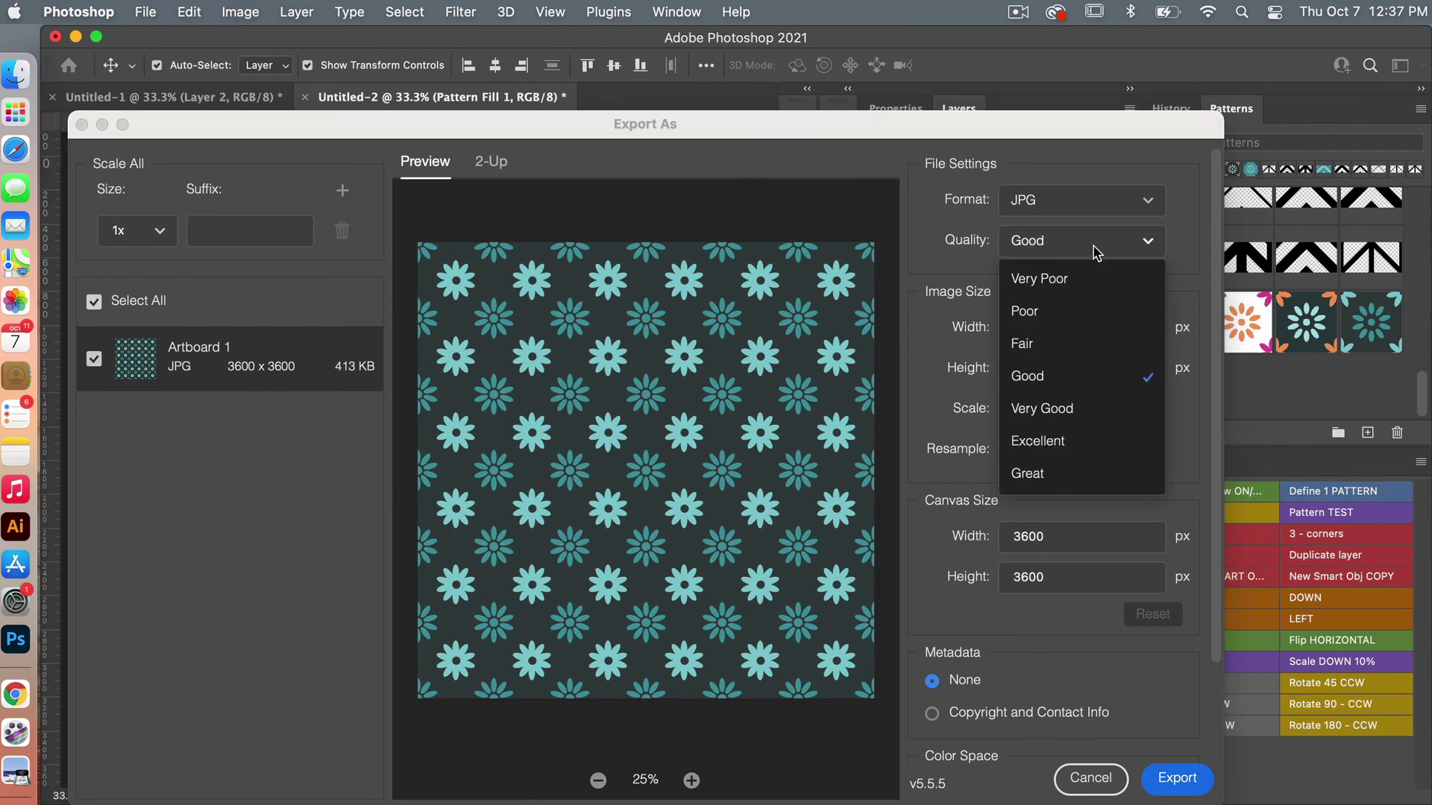
left_click(1072, 474)
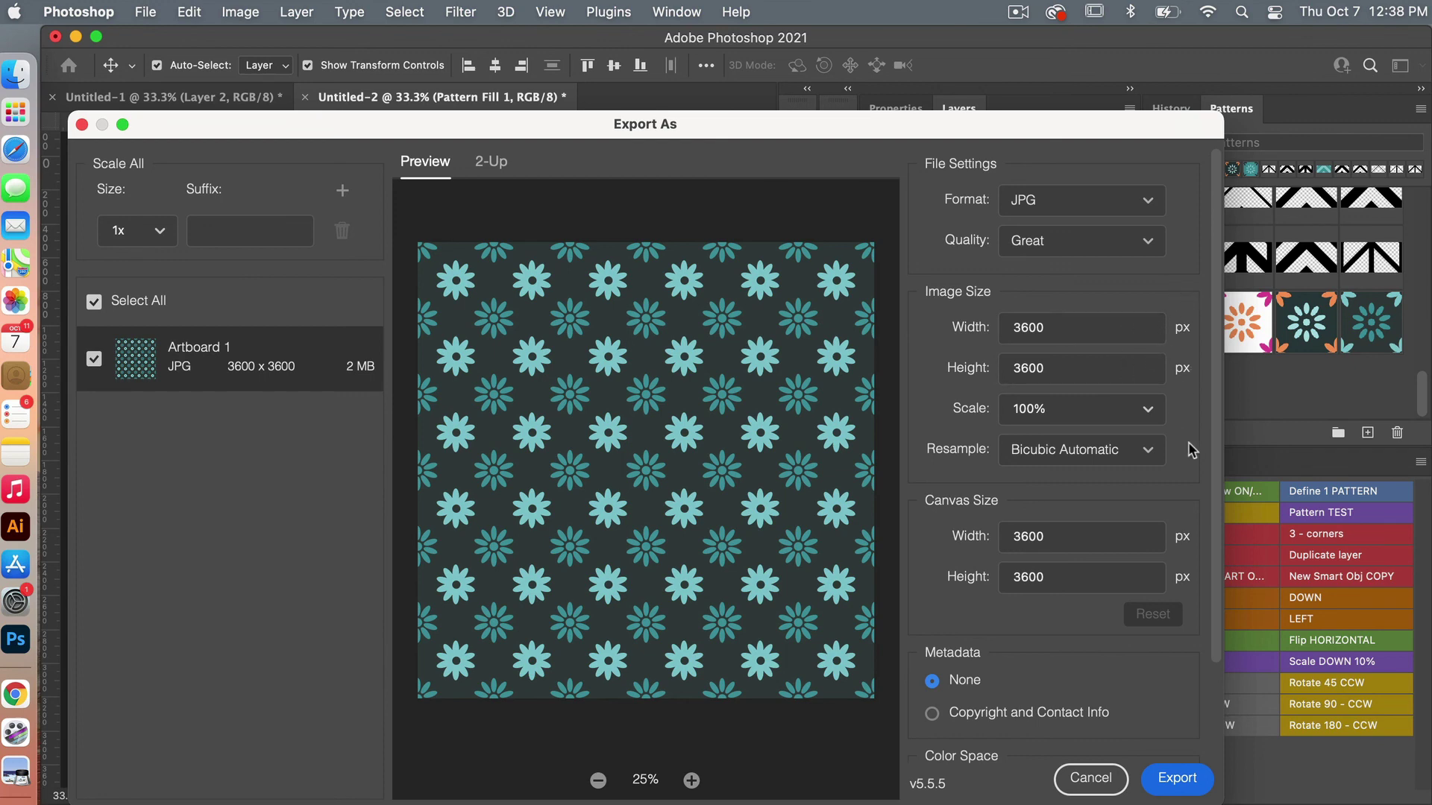
scroll(1192, 450, "down", 2)
scroll(1192, 451, "down", 3)
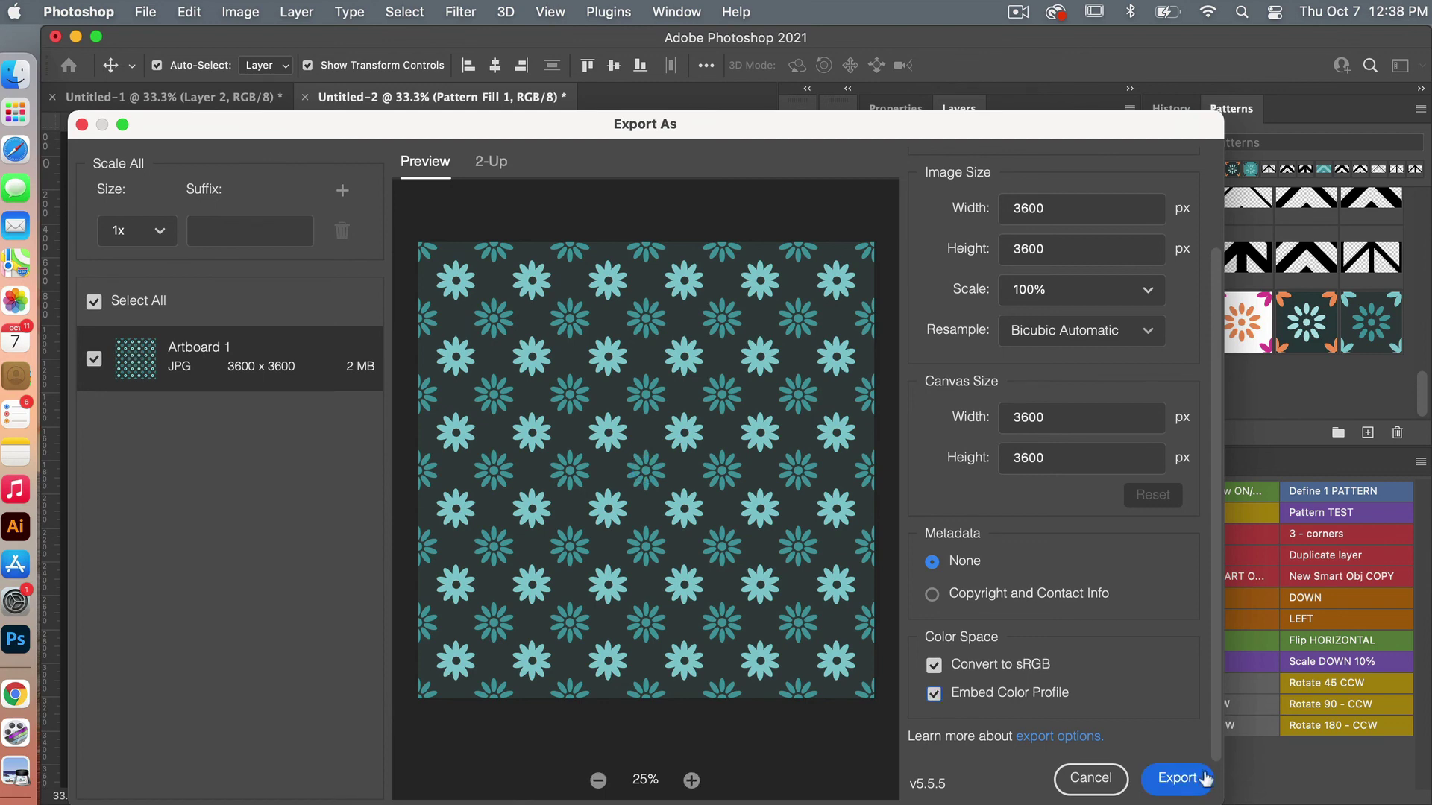
left_click(1186, 785)
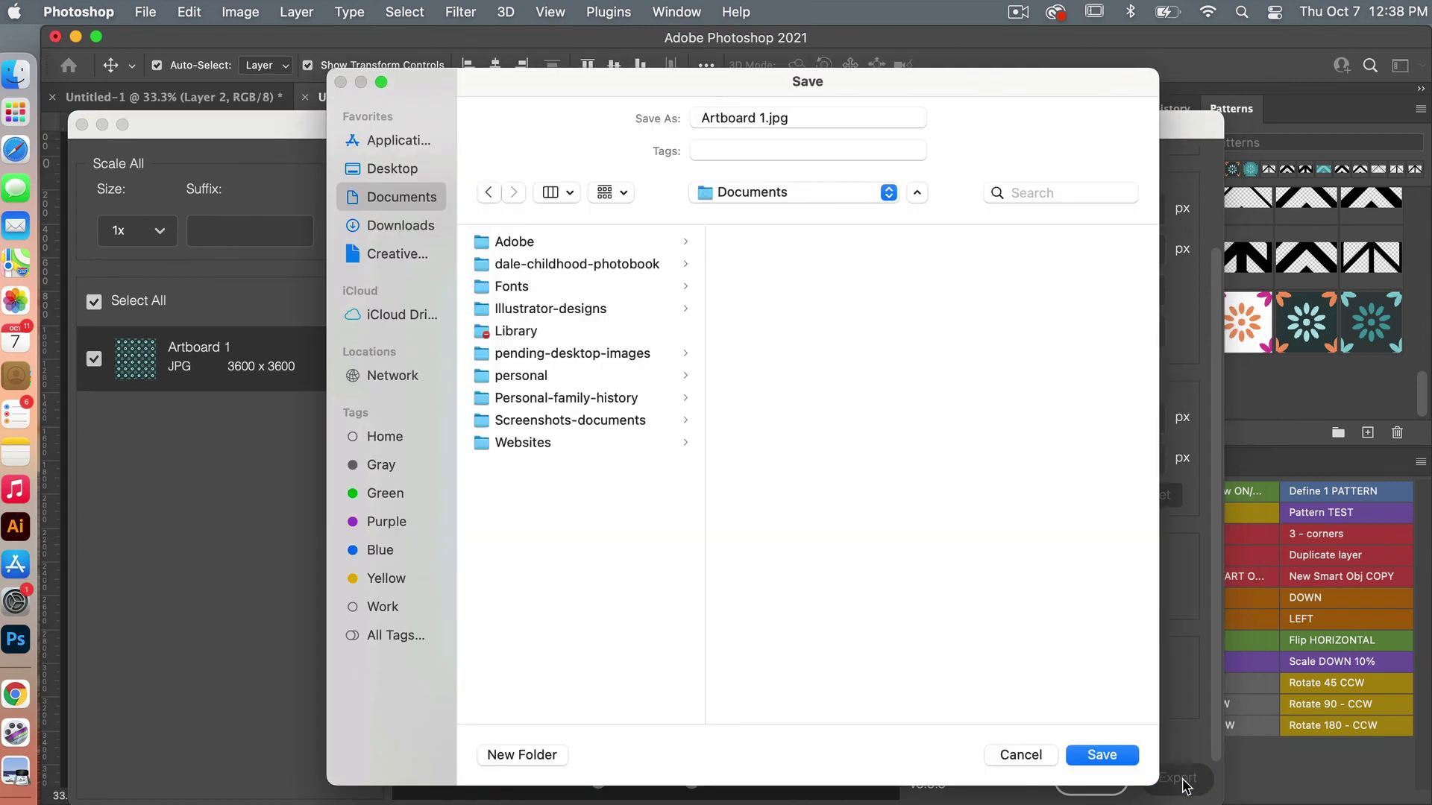